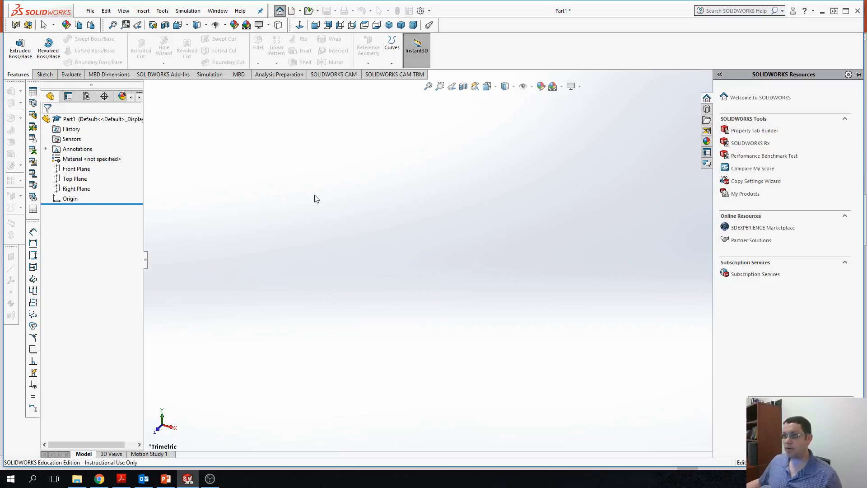
Start a new sketch on the Front Plane
{"action": "left_click", "coordinate": [45, 74]}
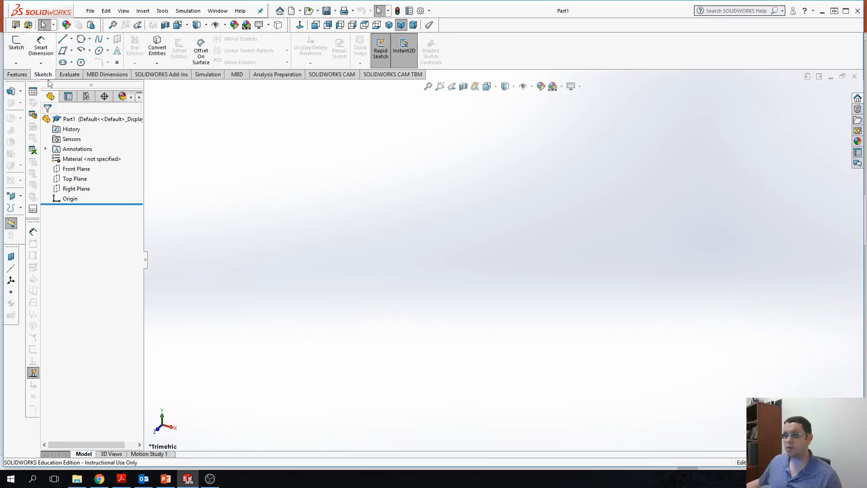
{"action": "left_click", "coordinate": [14, 48]}
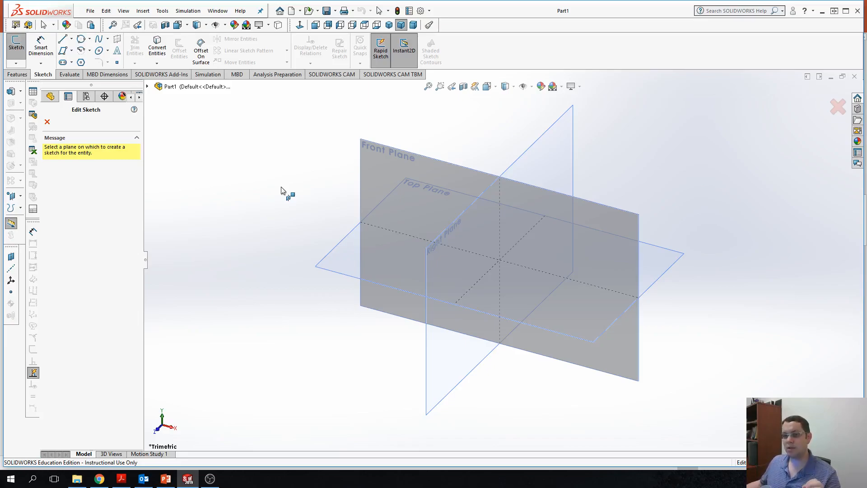
{"action": "left_click", "coordinate": [386, 171]}
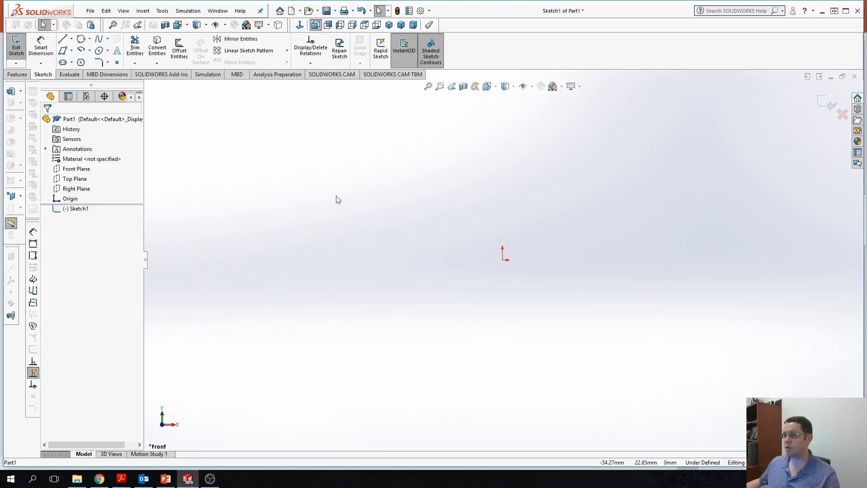
{"action": "left_click", "coordinate": [71, 42]}
{"action": "left_click", "coordinate": [81, 60]}
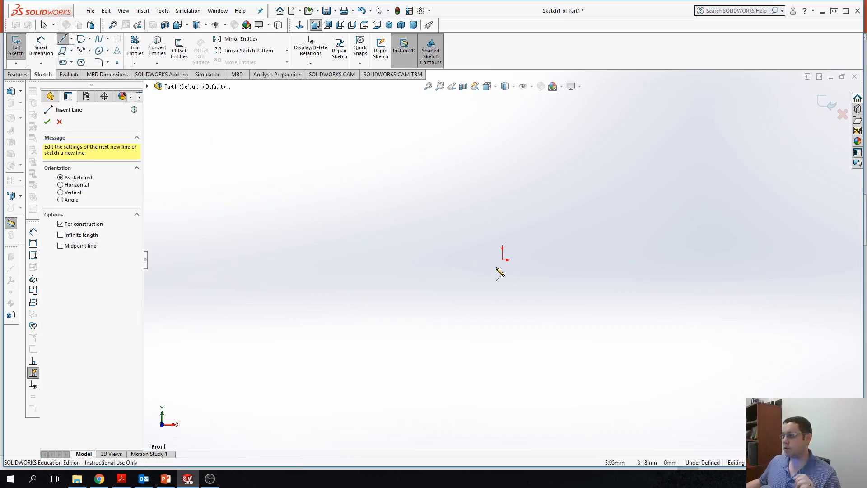
{"action": "left_click", "coordinate": [503, 260]}
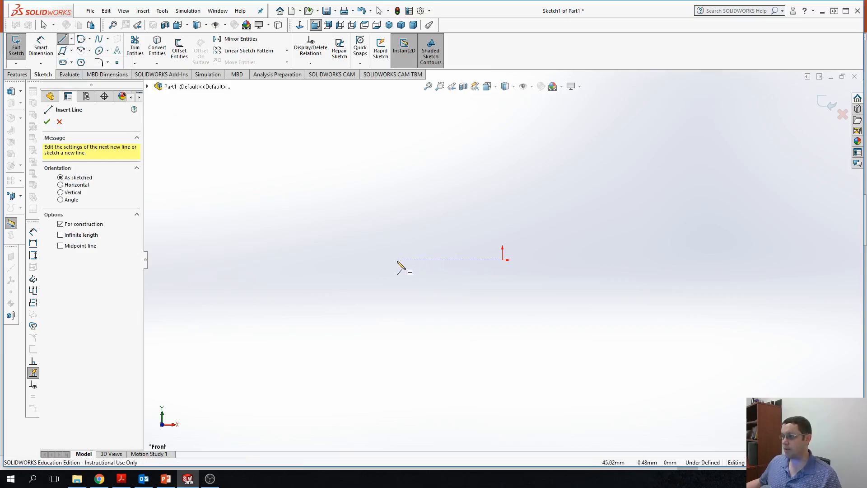
{"action": "left_click", "coordinate": [71, 42]}
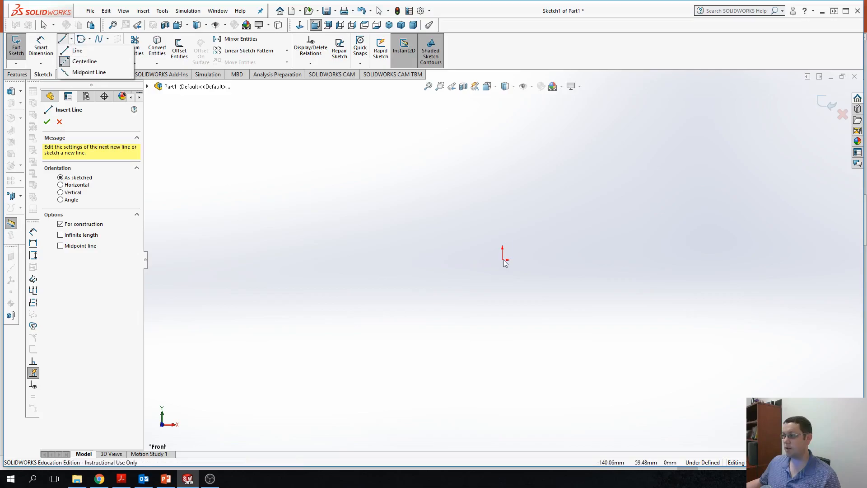
{"action": "left_click", "coordinate": [73, 59]}
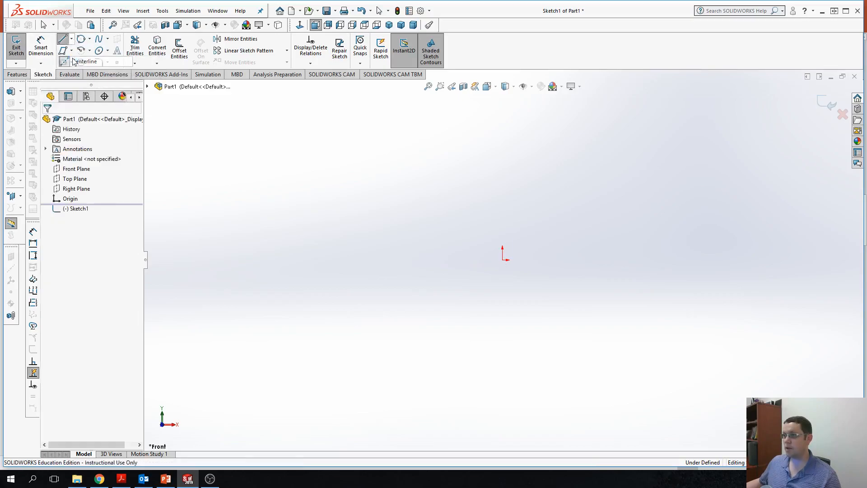
Draw a horizontal centerline about 123 mm long that passes through the origin
{"action": "left_click", "coordinate": [71, 40]}
{"action": "left_click", "coordinate": [73, 60]}
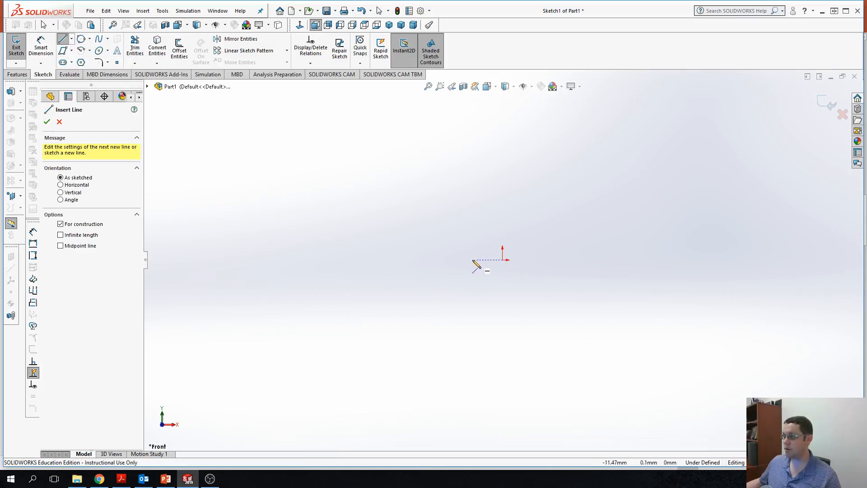
{"action": "left_click", "coordinate": [364, 261]}
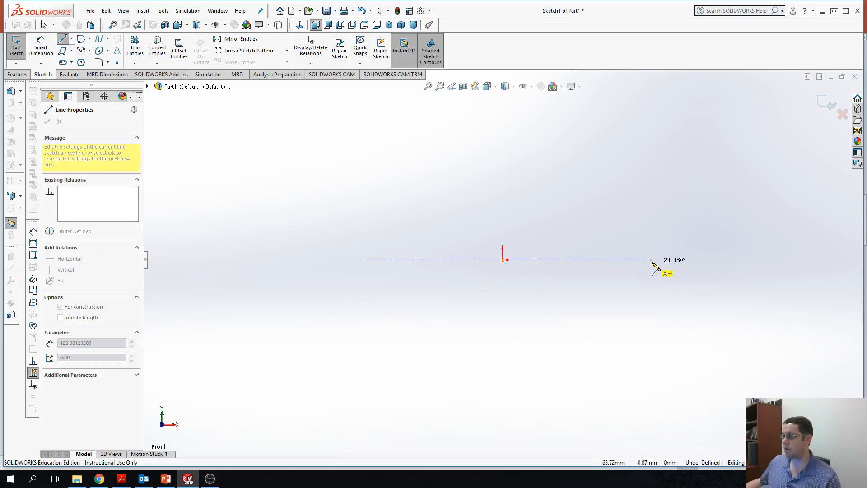
{"action": "left_click", "coordinate": [651, 260]}
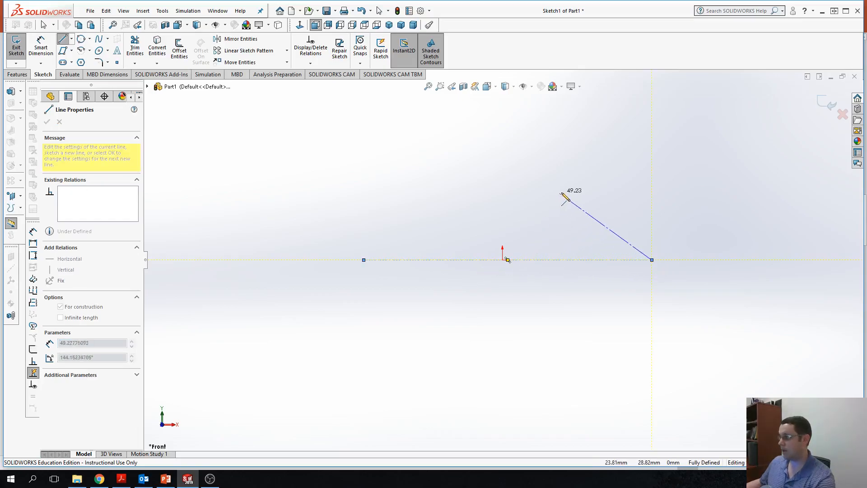
{"action": "key", "text": "Escape"}
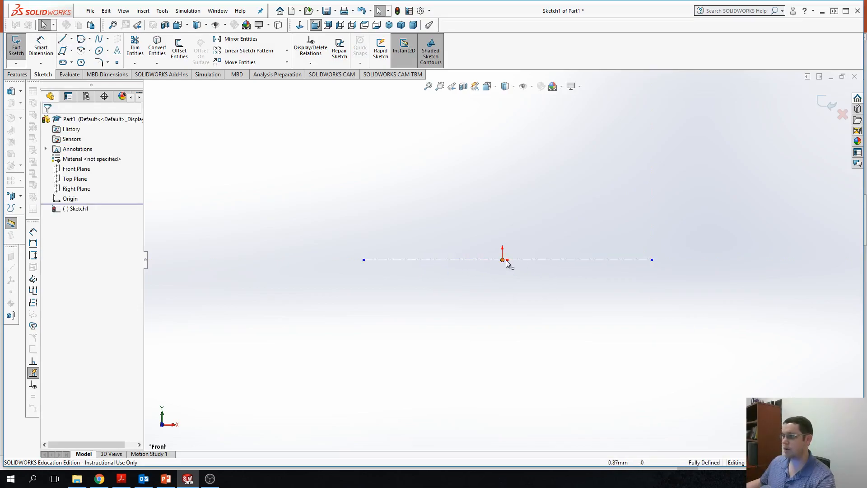
Draw a vertical centerline through the origin and extend its lower endpoint to about Y -72 mm
{"action": "left_click", "coordinate": [71, 39]}
{"action": "left_click", "coordinate": [82, 61]}
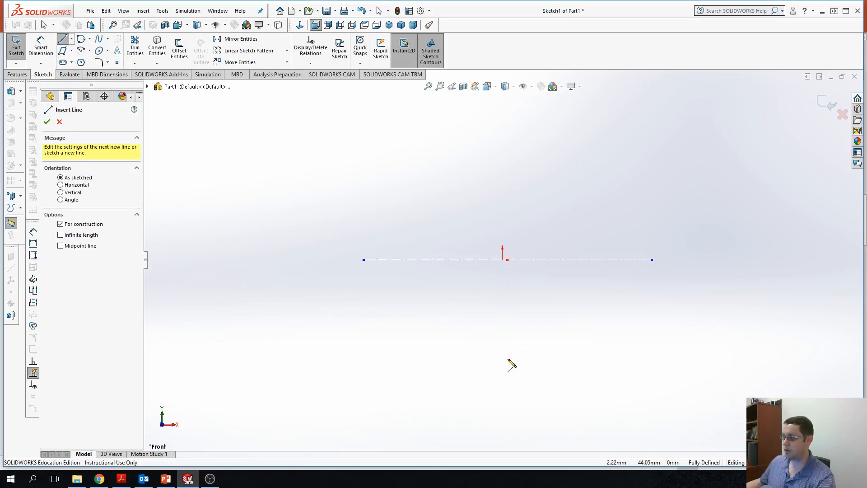
{"action": "left_click", "coordinate": [506, 354]}
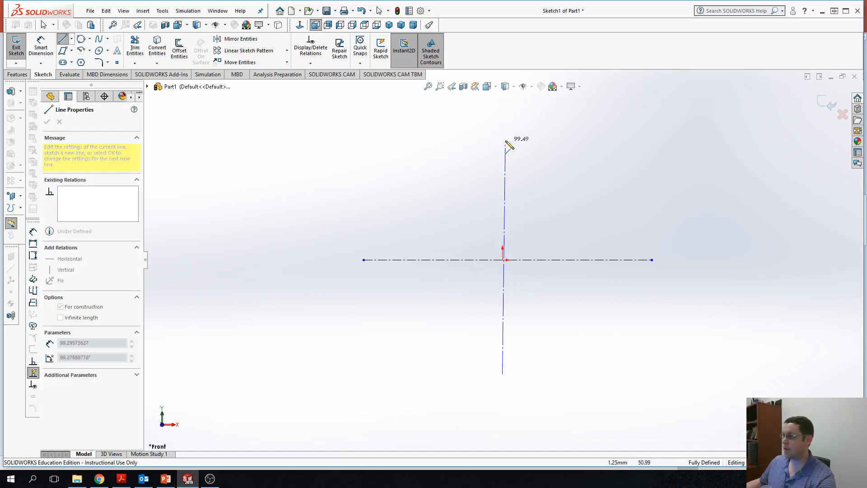
{"action": "left_click", "coordinate": [502, 117]}
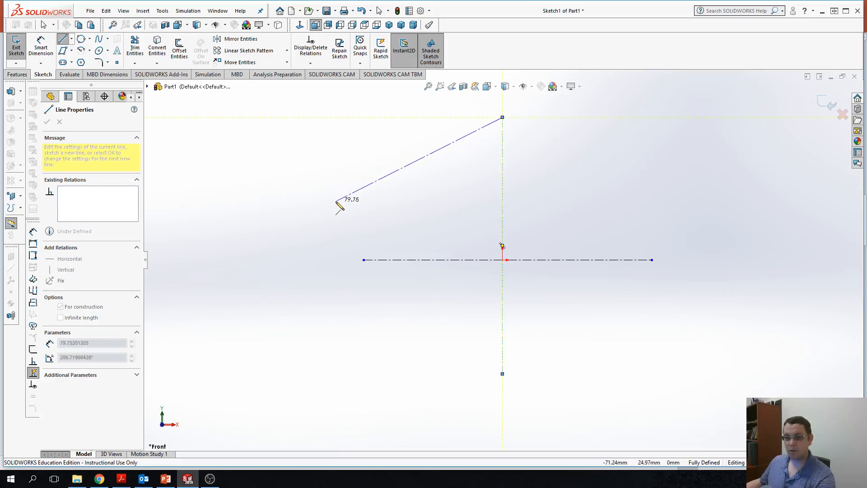
{"action": "key", "text": "Escape"}
{"action": "key", "text": "Escape"}
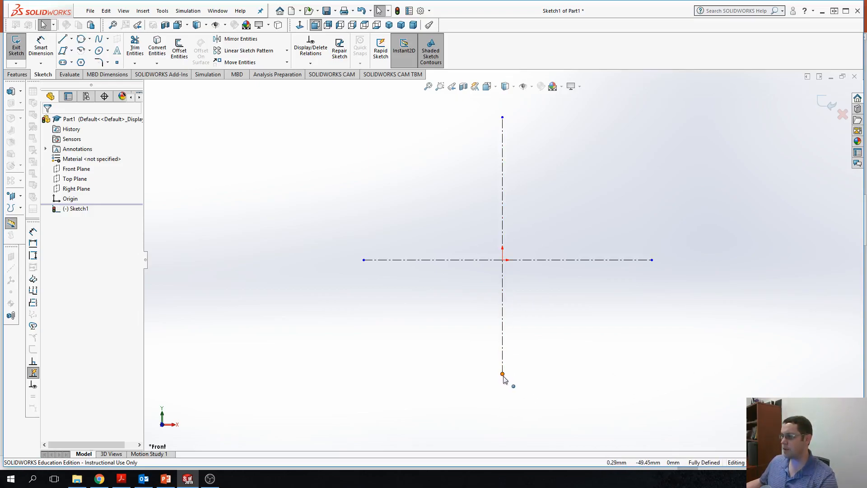
{"action": "left_click_drag", "start_coordinate": [503, 374], "coordinate": [503, 427]}
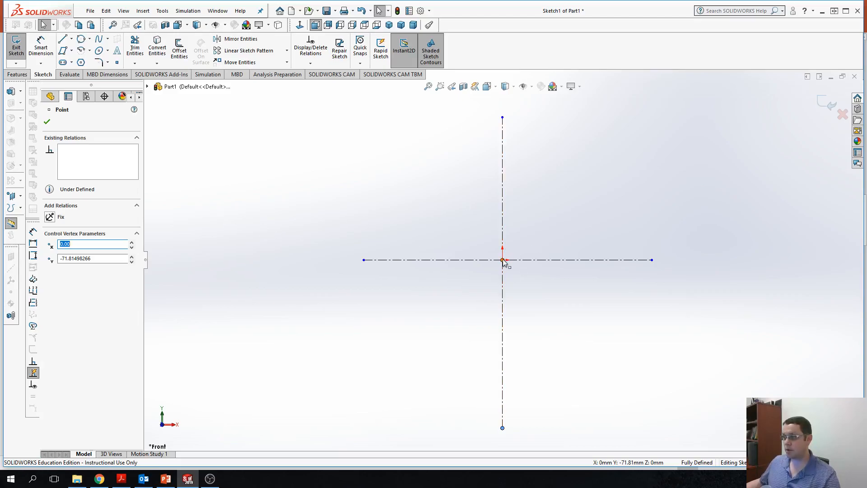
Highlight the origin and the current sketch from the feature tree to identify them in the model
{"action": "left_click", "coordinate": [147, 86]}
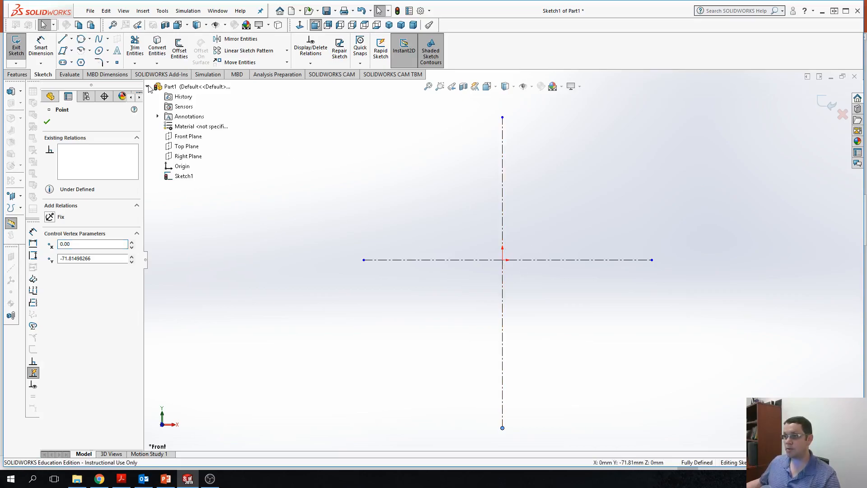
{"action": "left_click", "coordinate": [182, 166]}
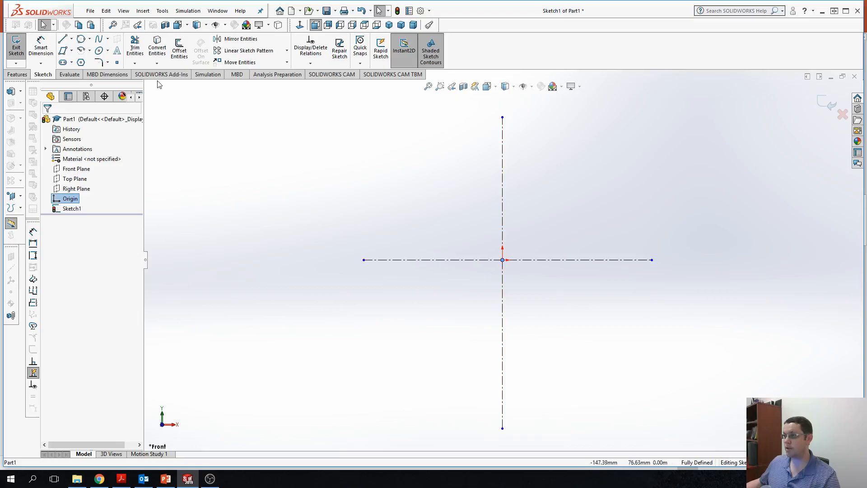
{"action": "left_click", "coordinate": [68, 208]}
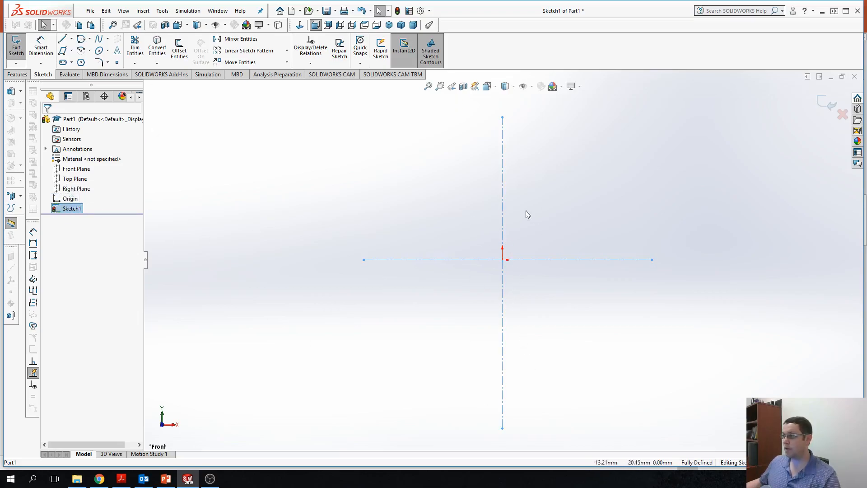
Inspect the sketch in the view orientation cube and return to the Front view
{"action": "mouse_move", "coordinate": [507, 251]}
{"action": "middle_mouse_down"}
{"action": "mouse_move", "coordinate": [476, 253]}
{"action": "mouse_move", "coordinate": [459, 283]}
{"action": "mouse_move", "coordinate": [494, 238]}
{"action": "mouse_move", "coordinate": [531, 227]}
{"action": "mouse_move", "coordinate": [549, 246]}
{"action": "mouse_move", "coordinate": [528, 234]}
{"action": "mouse_move", "coordinate": [516, 263]}
{"action": "mouse_move", "coordinate": [541, 239]}
{"action": "mouse_move", "coordinate": [523, 219]}
{"action": "mouse_move", "coordinate": [513, 224]}
{"action": "middle_mouse_up"}
{"action": "key", "text": "Escape"}
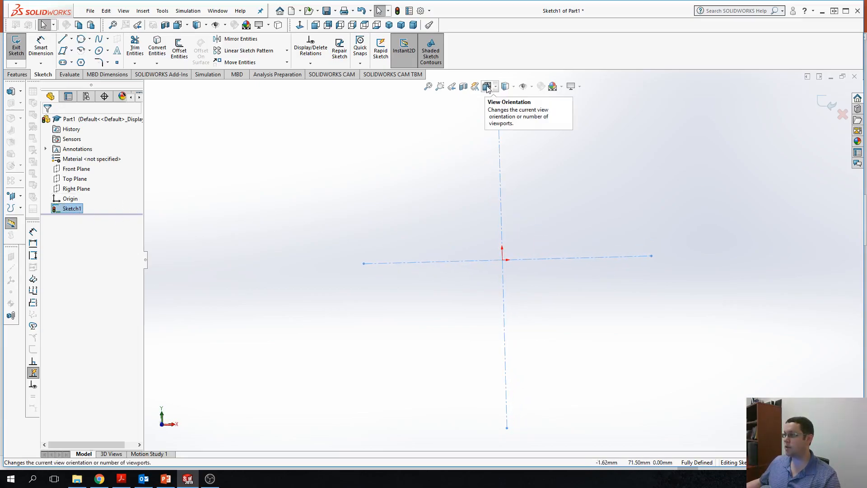
{"action": "left_click", "coordinate": [497, 90]}
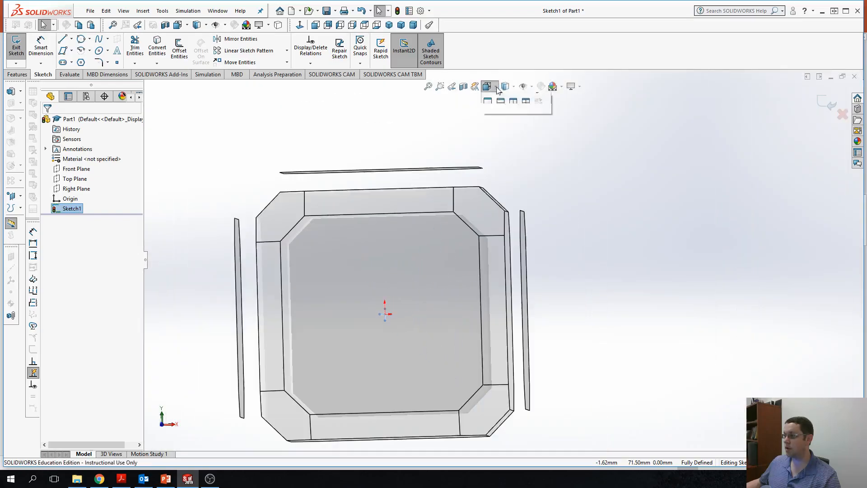
{"action": "mouse_move", "coordinate": [395, 326]}
{"action": "middle_click_drag", "start_coordinate": [400, 254], "coordinate": [389, 278]}
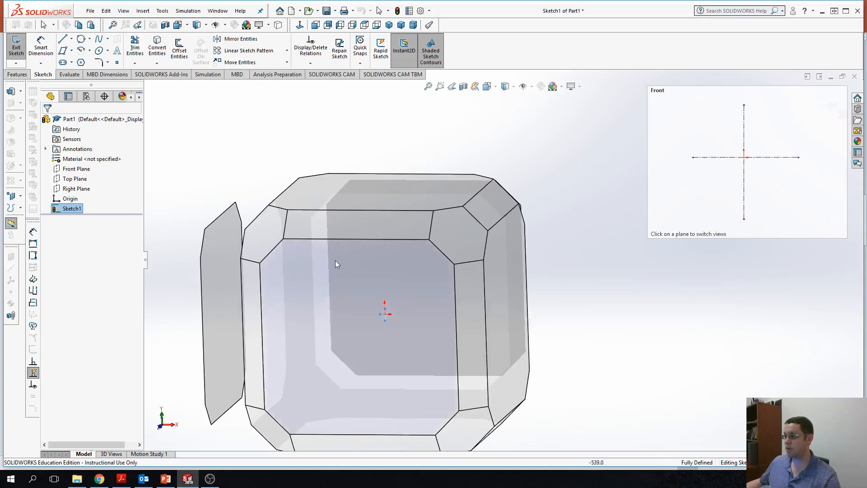
{"action": "key", "text": "ctrl+1"}
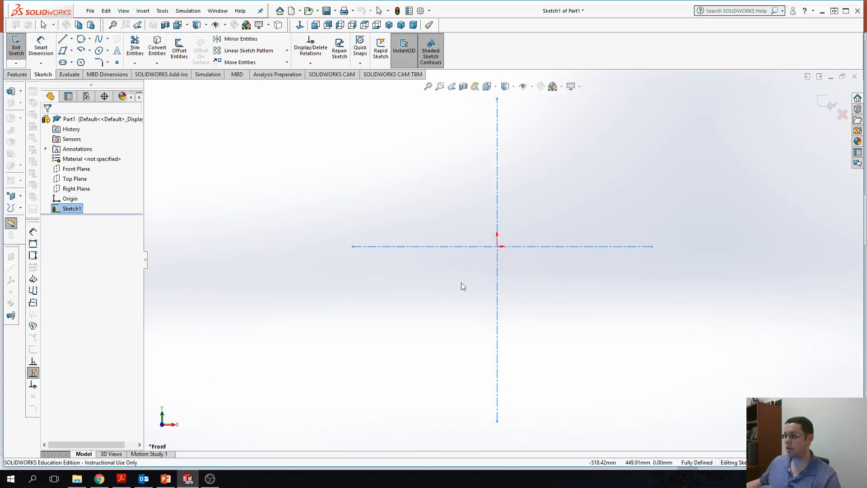
{"action": "left_click", "coordinate": [496, 87]}
{"action": "left_click", "coordinate": [459, 265]}
{"action": "mouse_move", "coordinate": [459, 265]}
{"action": "middle_mouse_down"}
{"action": "mouse_move", "coordinate": [416, 329]}
{"action": "mouse_move", "coordinate": [383, 353]}
{"action": "mouse_move", "coordinate": [429, 351]}
{"action": "mouse_move", "coordinate": [460, 386]}
{"action": "mouse_move", "coordinate": [437, 286]}
{"action": "mouse_move", "coordinate": [457, 232]}
{"action": "mouse_move", "coordinate": [430, 279]}
{"action": "mouse_move", "coordinate": [395, 273]}
{"action": "mouse_move", "coordinate": [411, 234]}
{"action": "mouse_move", "coordinate": [456, 231]}
{"action": "mouse_move", "coordinate": [490, 240]}
{"action": "mouse_move", "coordinate": [459, 223]}
{"action": "mouse_move", "coordinate": [460, 258]}
{"action": "middle_mouse_up"}
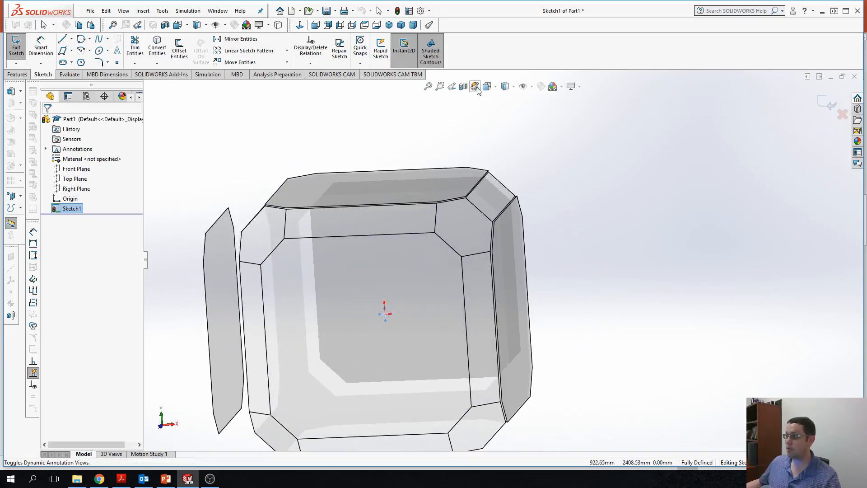
{"action": "left_click", "coordinate": [336, 348]}
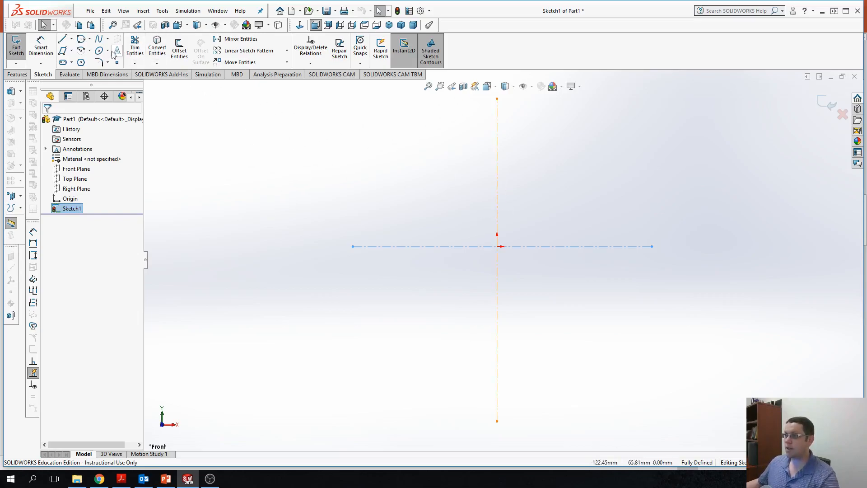
Draw a center rectangle about 35 × 22 mm above the origin, slightly crossing the vertical centerline
{"action": "left_click", "coordinate": [90, 40]}
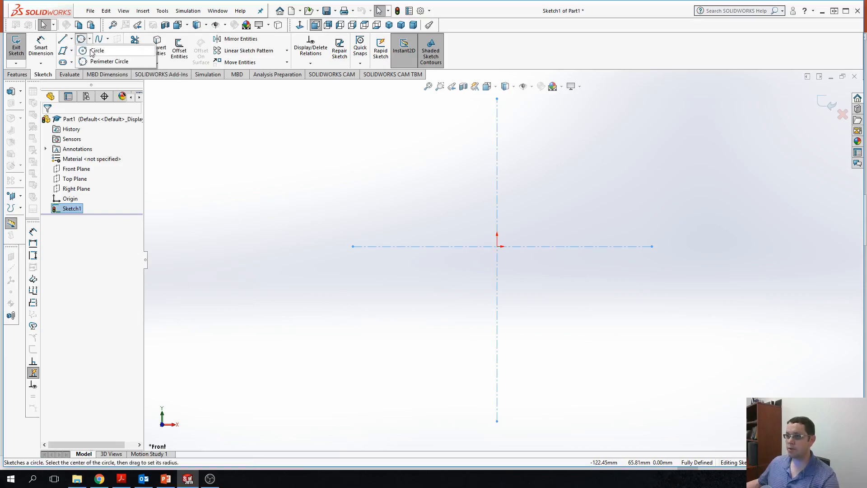
{"action": "left_click", "coordinate": [71, 51]}
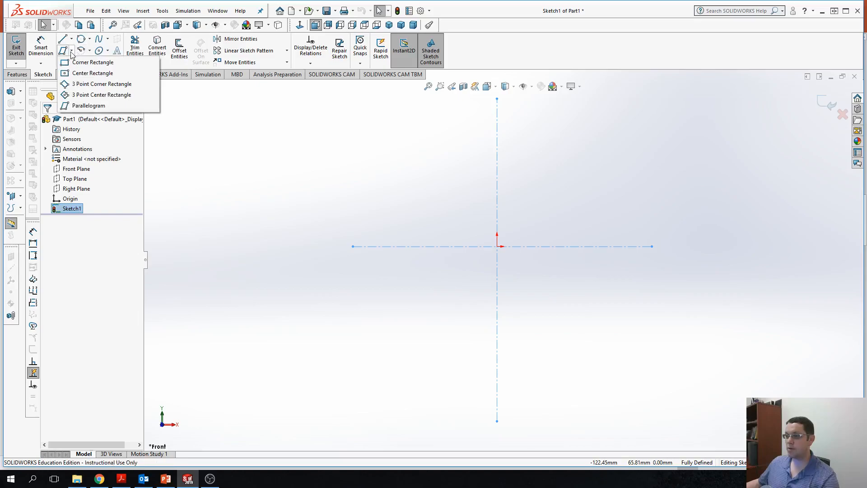
{"action": "left_click", "coordinate": [79, 73]}
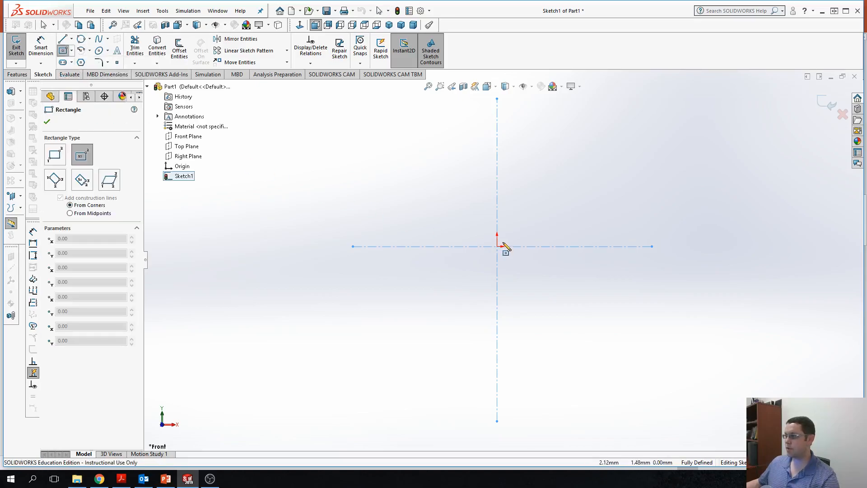
{"action": "left_click", "coordinate": [460, 175]}
{"action": "left_click", "coordinate": [502, 203]}
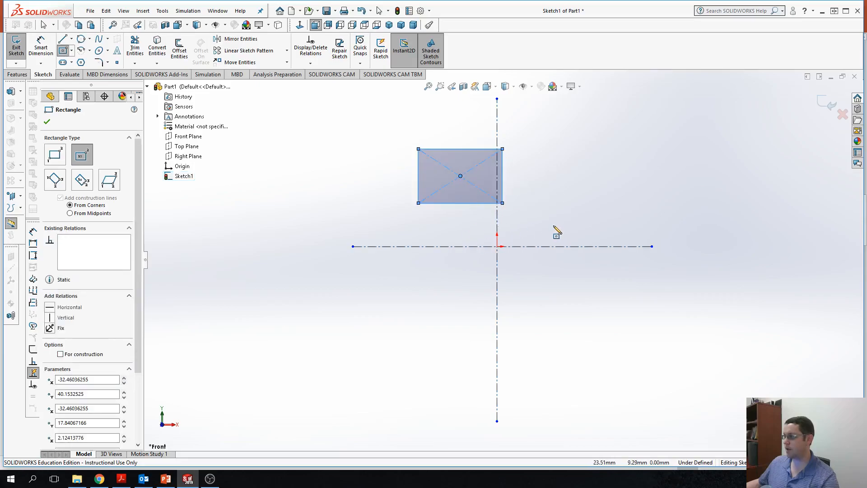
Add four more center rectangles: upper right, below the origin (about 14 × 11 mm), lower left (12 × 36 mm), lower right (18 × 32 mm)
{"action": "left_click", "coordinate": [575, 153]}
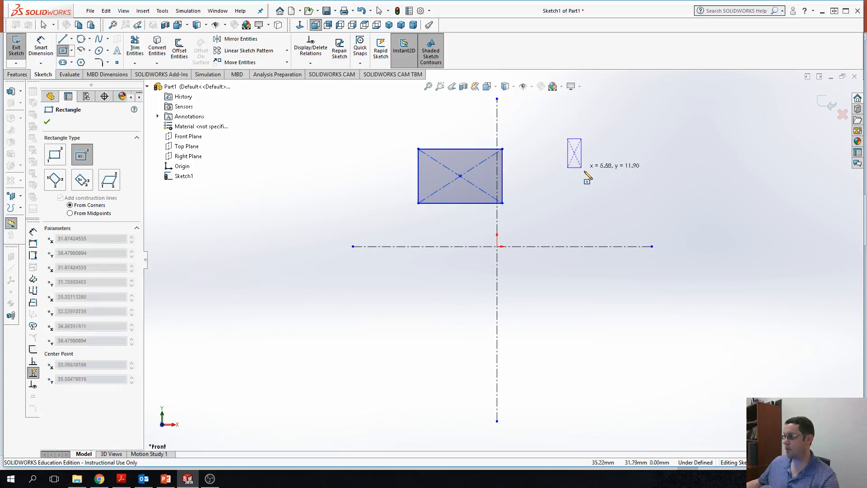
{"action": "left_click", "coordinate": [597, 183]}
{"action": "left_click", "coordinate": [491, 296]}
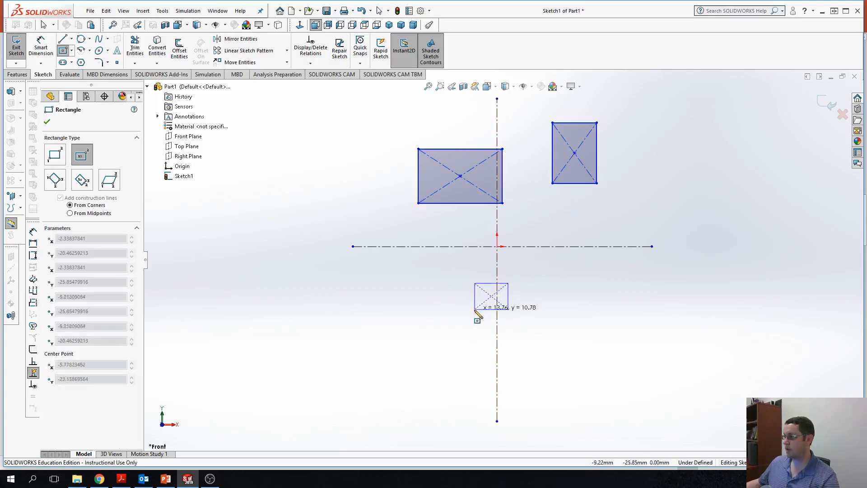
{"action": "left_click", "coordinate": [474, 310]}
{"action": "left_click", "coordinate": [344, 337]}
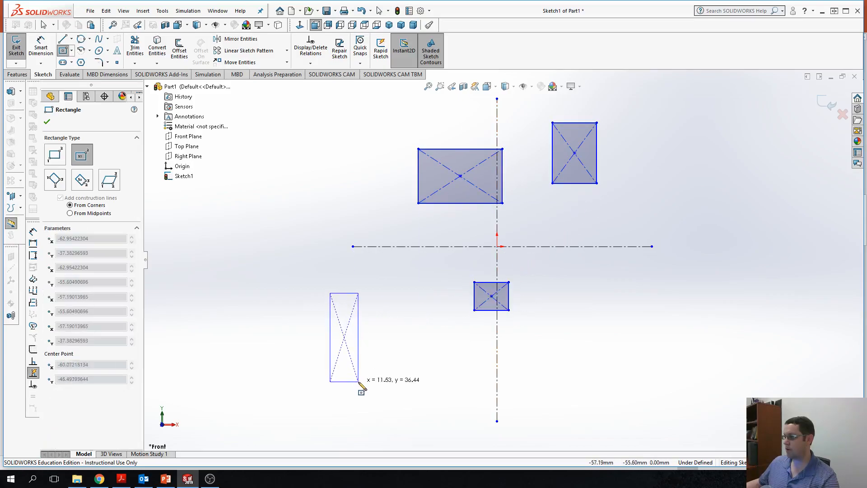
{"action": "left_click", "coordinate": [359, 382]}
{"action": "left_click", "coordinate": [658, 342]}
{"action": "left_click", "coordinate": [636, 381]}
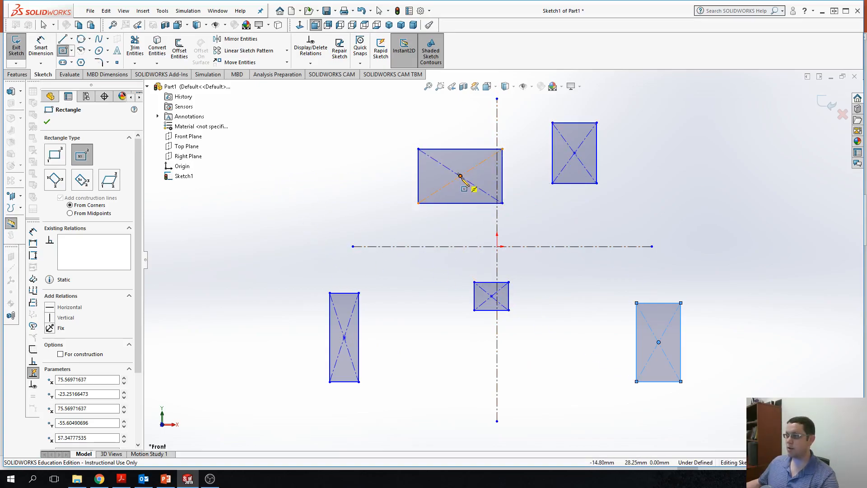
Dimension the horizontal distance between the lower-right rectangle's center and the origin, and set it to 0 mm
{"action": "left_click", "coordinate": [41, 50]}
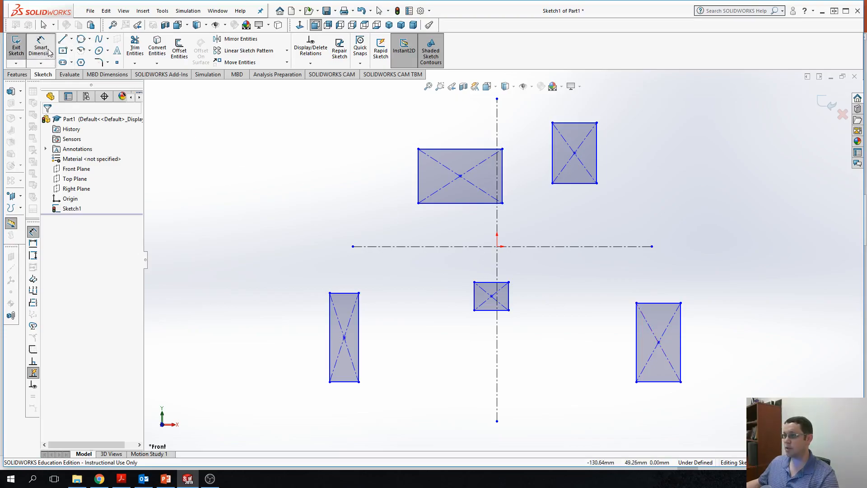
{"action": "left_click", "coordinate": [659, 344]}
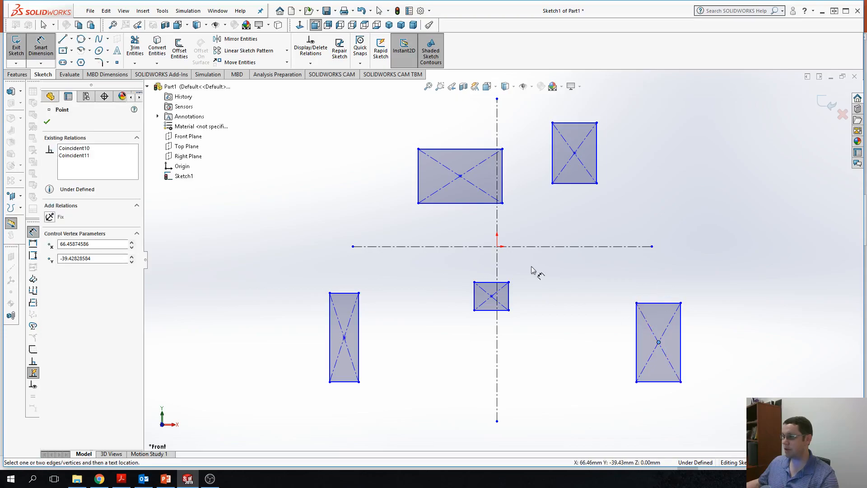
{"action": "left_click", "coordinate": [497, 247]}
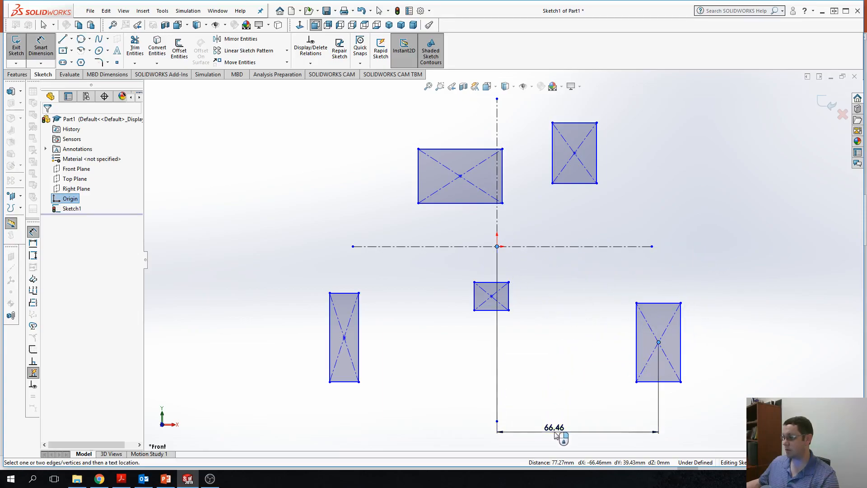
{"action": "left_click", "coordinate": [555, 434]}
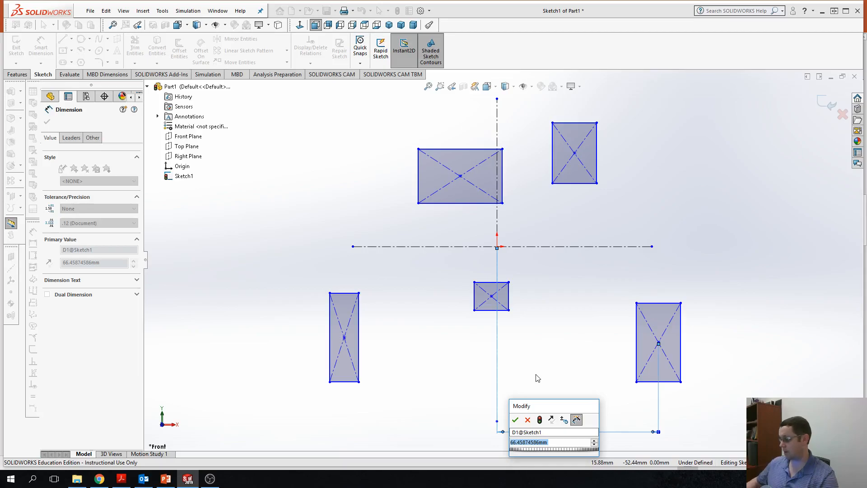
{"action": "type", "text": "0"}
{"action": "key", "text": "Return"}
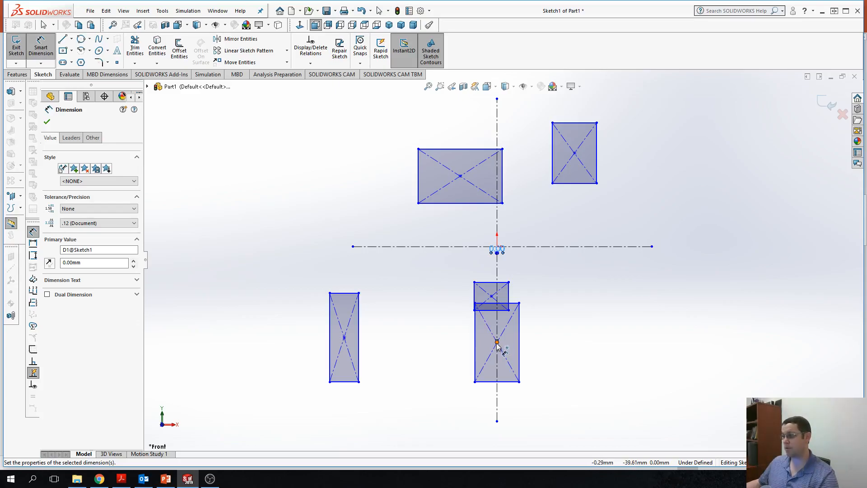
Dimension the vertical distance from that rectangle's center to the origin and set it to 0 mm, placing the center on the origin
{"action": "key", "text": "Escape"}
{"action": "left_click_drag", "start_coordinate": [497, 342], "coordinate": [496, 247]}
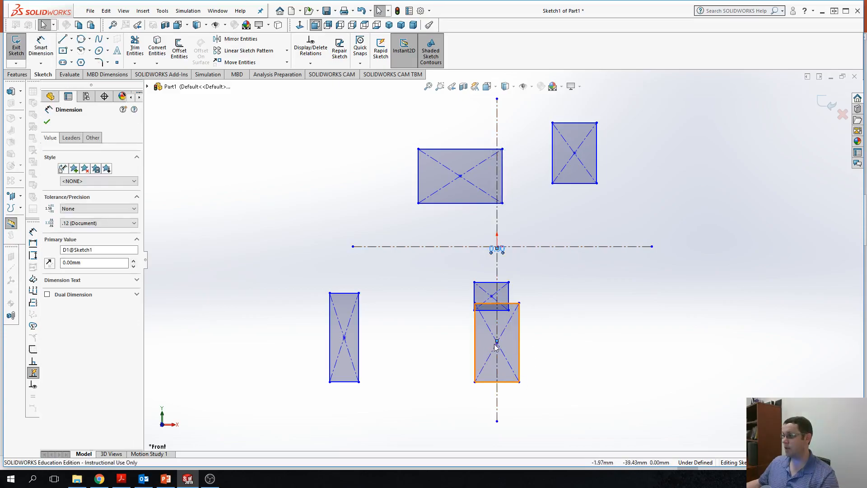
{"action": "left_click", "coordinate": [43, 49]}
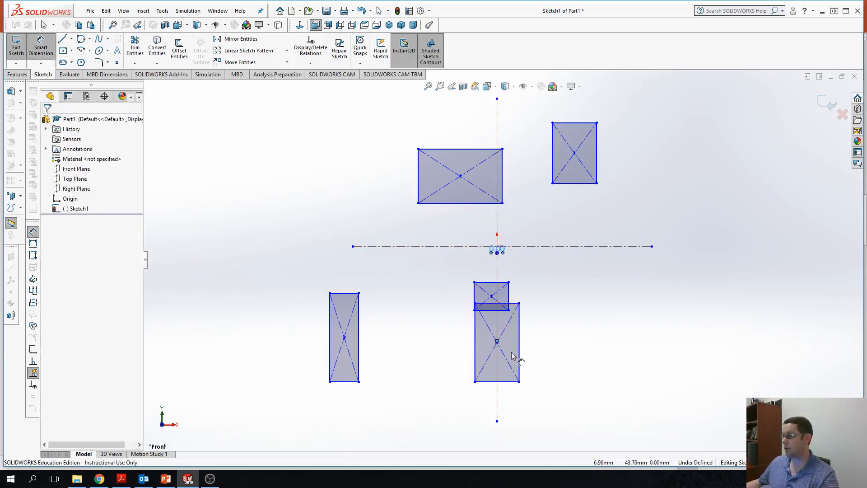
{"action": "scroll", "coordinate": [497, 344], "scroll_direction": "down", "scroll_amount": 6}
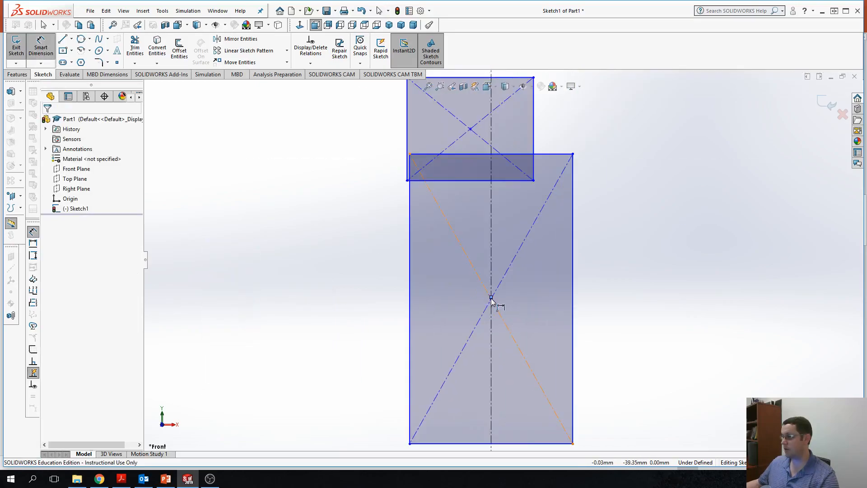
{"action": "left_click", "coordinate": [492, 299]}
{"action": "scroll", "coordinate": [494, 296], "scroll_direction": "up", "scroll_amount": 6}
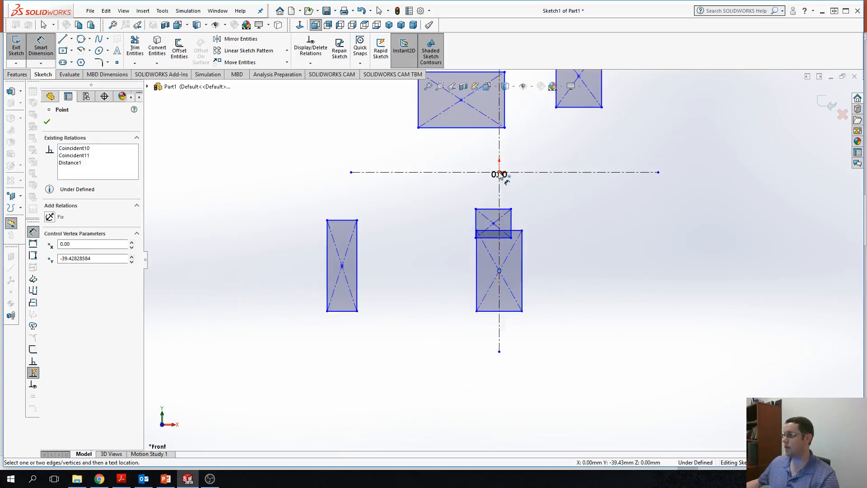
{"action": "left_click", "coordinate": [499, 174]}
{"action": "left_click", "coordinate": [702, 190]}
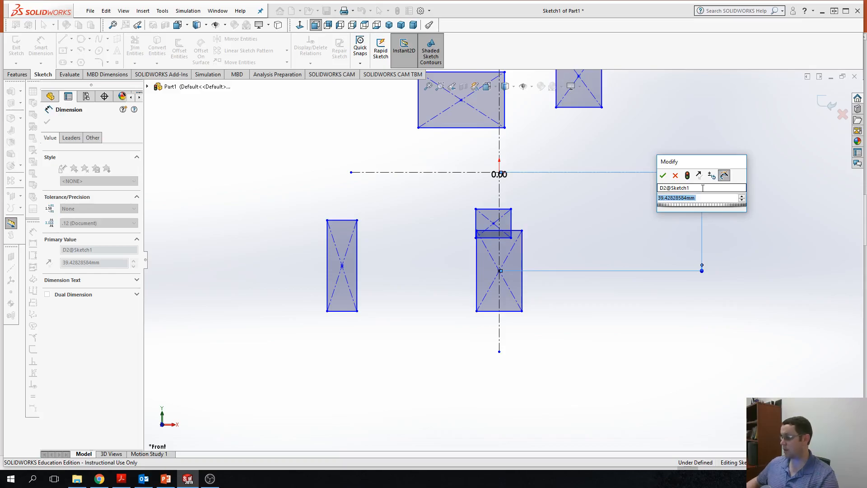
{"action": "type", "text": "0"}
{"action": "key", "text": "Return"}
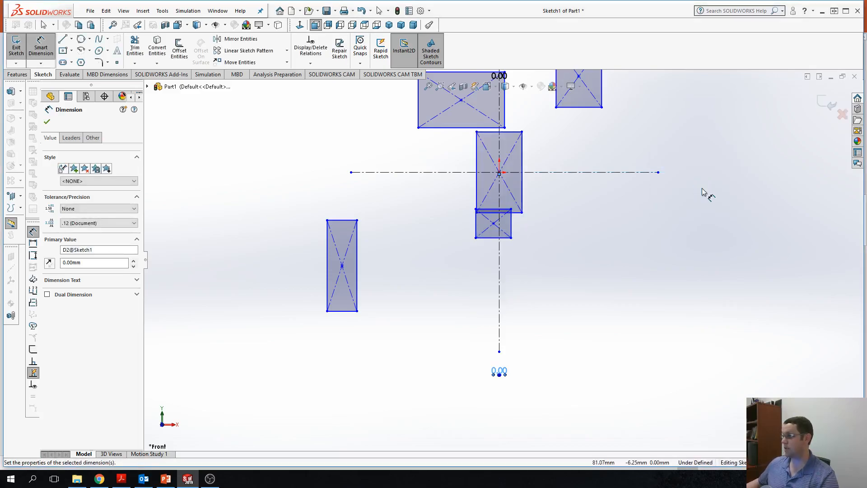
Dimension the small lower rectangle's center to the vertical centerline with a distance of 0 mm
{"action": "left_click", "coordinate": [493, 224]}
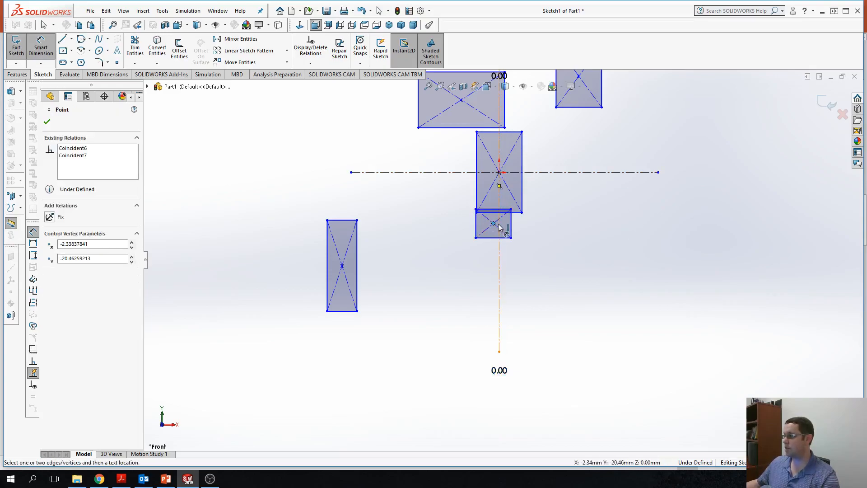
{"action": "left_click", "coordinate": [500, 228]}
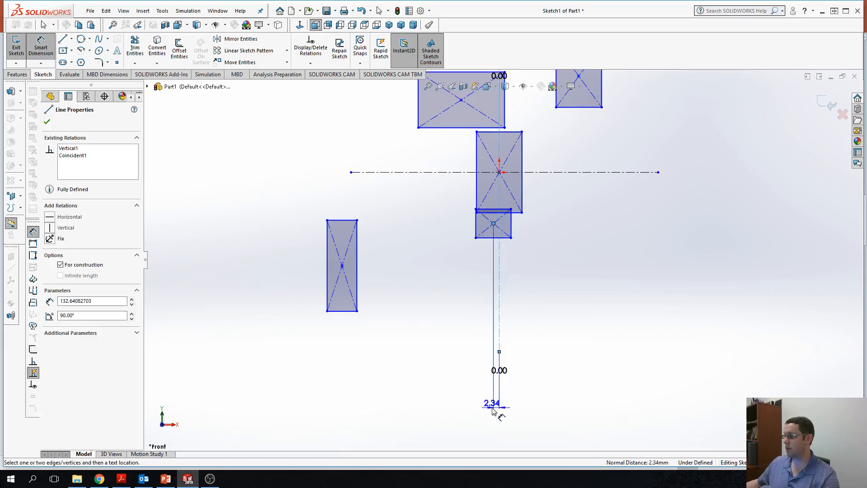
{"action": "left_click", "coordinate": [493, 410]}
{"action": "type", "text": "0"}
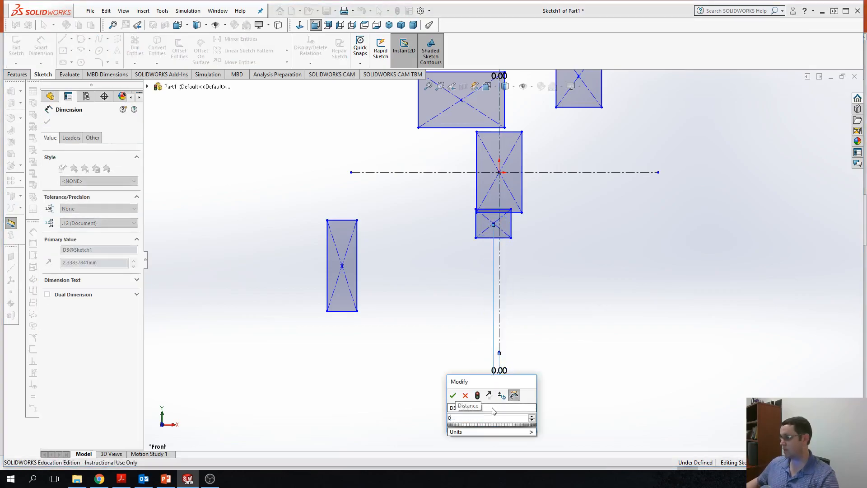
{"action": "key", "text": "Return"}
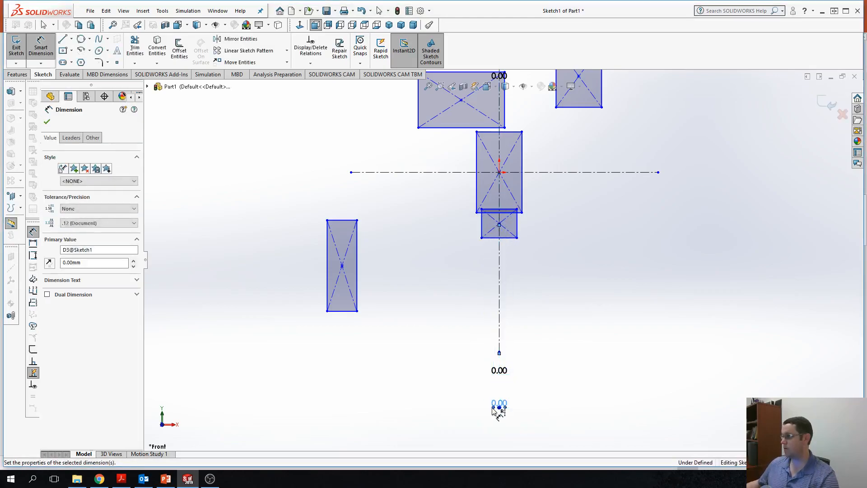
Dimension the small rectangle's upper edge to the lower edge of the origin-centered rectangle with a distance of 0 mm
{"action": "left_click", "coordinate": [499, 225]}
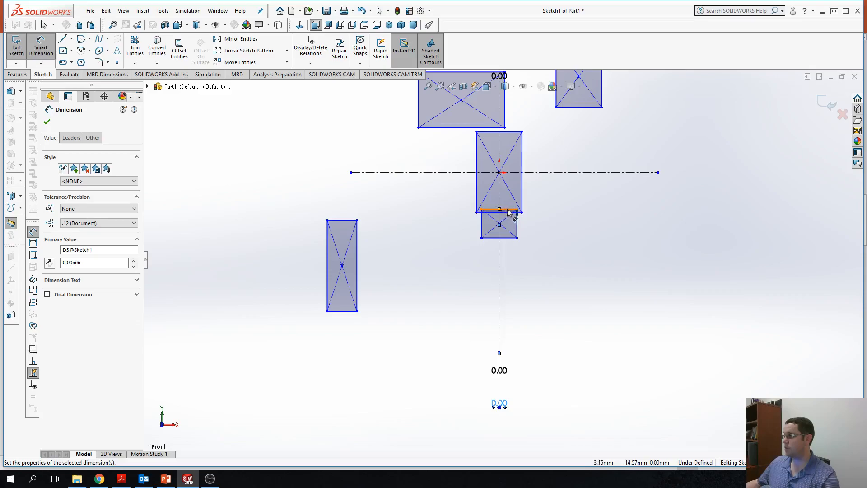
{"action": "left_click", "coordinate": [509, 211]}
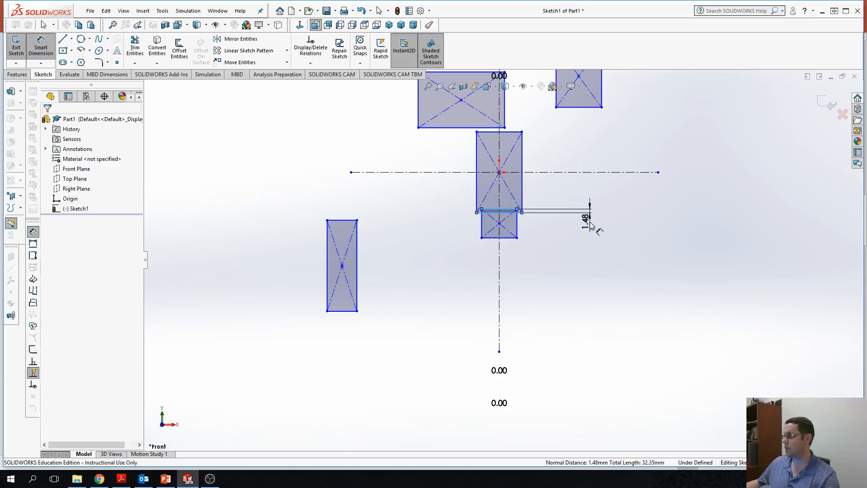
{"action": "left_click", "coordinate": [590, 225]}
{"action": "type", "text": "0"}
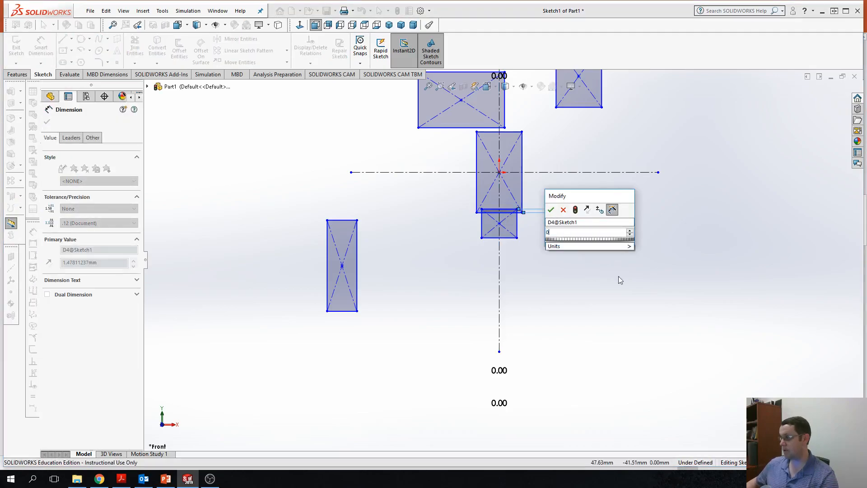
{"action": "key", "text": "Return"}
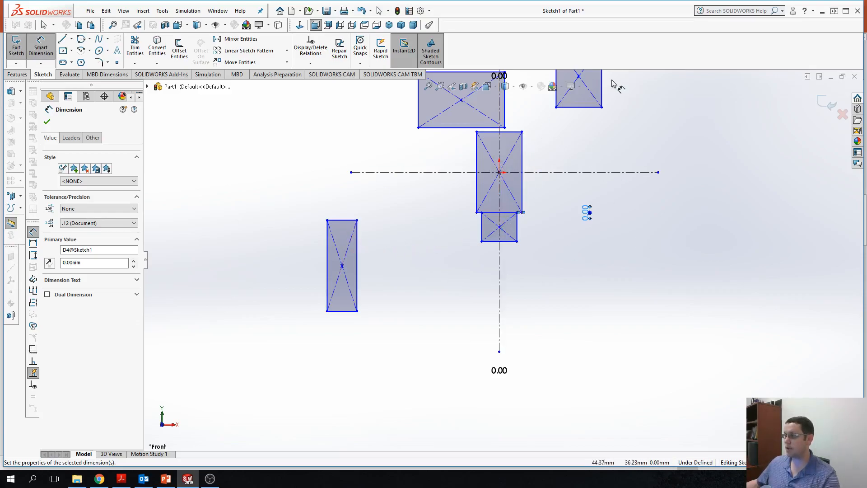
Dimension the wide upper rectangle's center to the vertical centerline with a distance of 0 mm
{"action": "scroll", "coordinate": [731, 248], "scroll_direction": "down", "scroll_amount": 3}
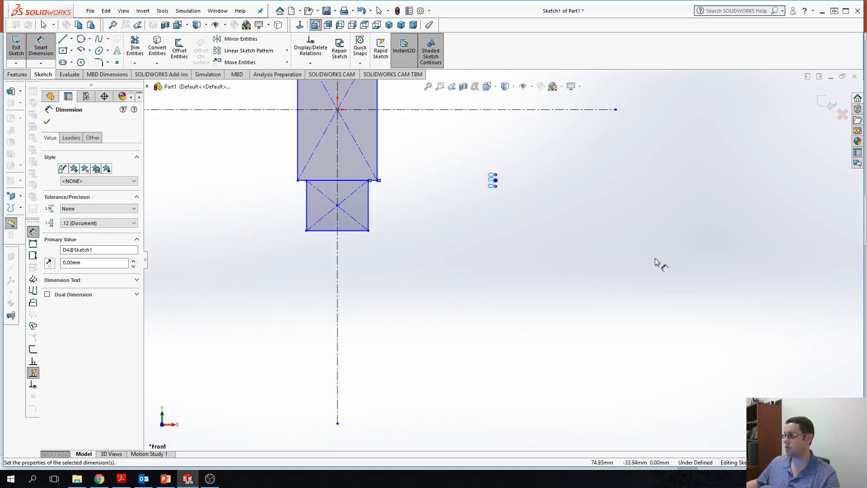
{"action": "scroll", "coordinate": [538, 244], "scroll_direction": "up", "scroll_amount": 3}
{"action": "mouse_move", "coordinate": [360, 233]}
{"action": "middle_mouse_down", "text": "ctrl"}
{"action": "mouse_move", "coordinate": [376, 333]}
{"action": "mouse_move", "coordinate": [381, 312]}
{"action": "middle_mouse_up", "text": "ctrl"}
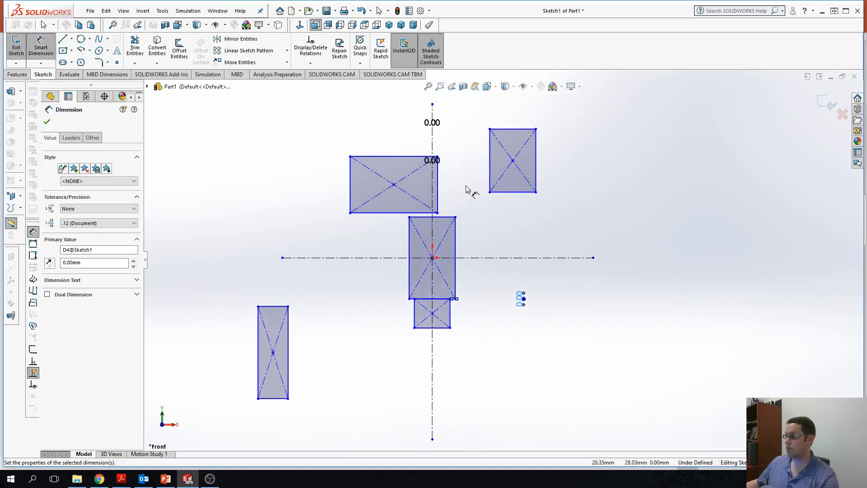
{"action": "left_click", "coordinate": [394, 185]}
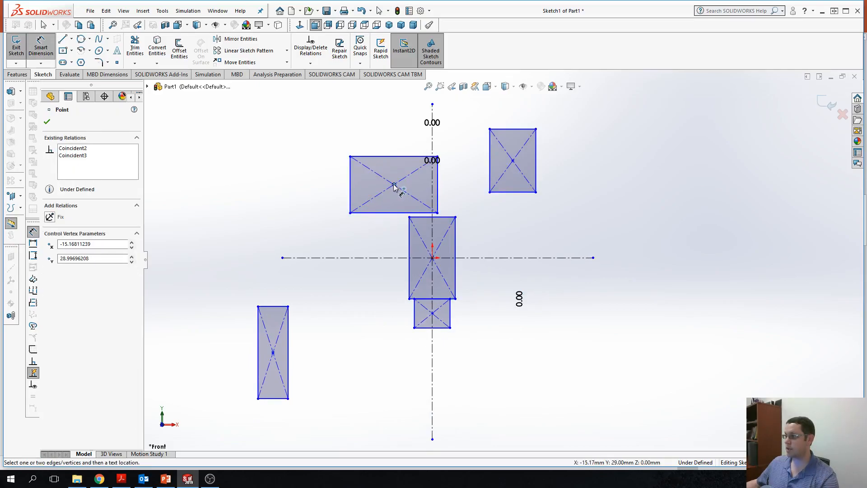
{"action": "left_click", "coordinate": [432, 182]}
{"action": "scroll", "coordinate": [432, 106], "scroll_direction": "up", "scroll_amount": 2}
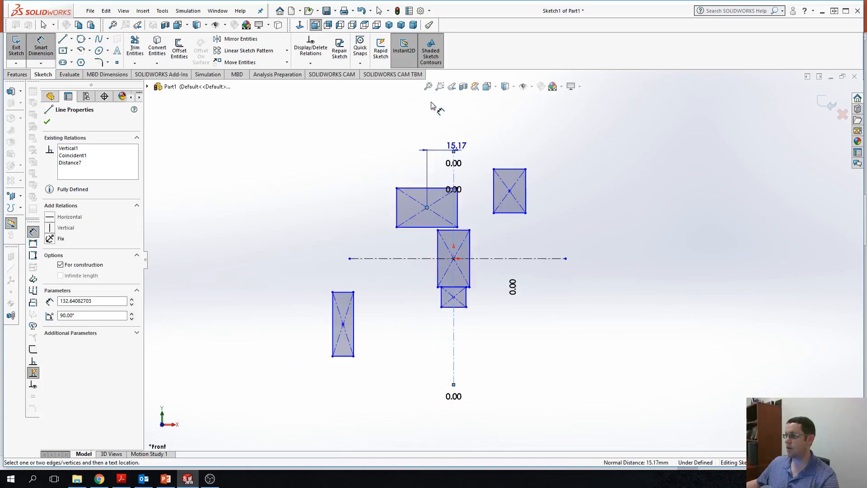
{"action": "left_click", "coordinate": [435, 116]}
{"action": "type", "text": "0"}
{"action": "key", "text": "Return"}
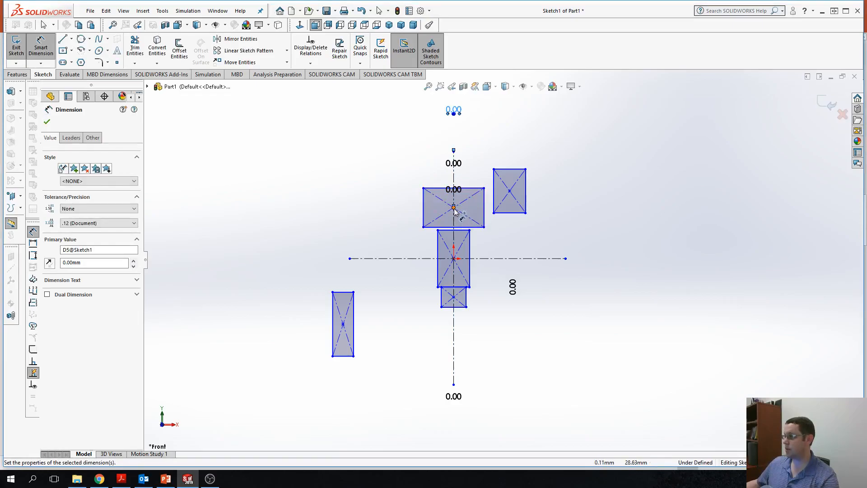
Dimension the wide rectangle's lower edge midpoint to the origin-centered rectangle's upper edge with a distance of 0 mm
{"action": "left_click", "coordinate": [454, 208]}
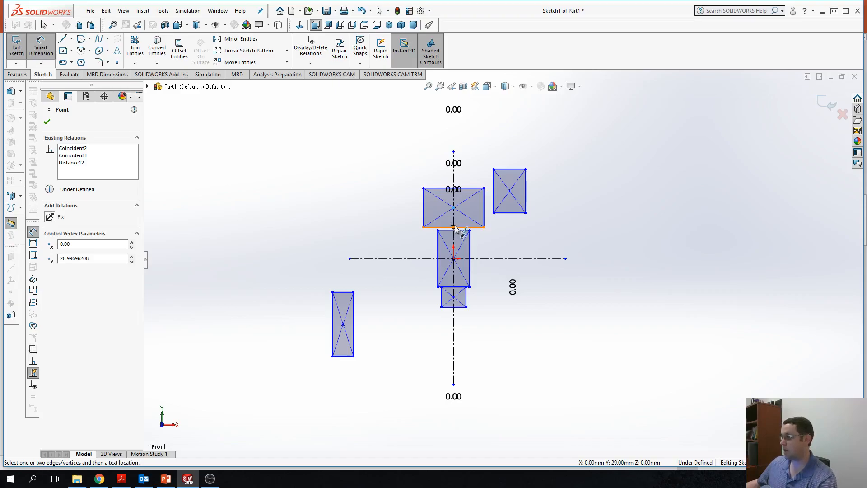
{"action": "key", "text": "Escape"}
{"action": "left_click", "coordinate": [457, 227]}
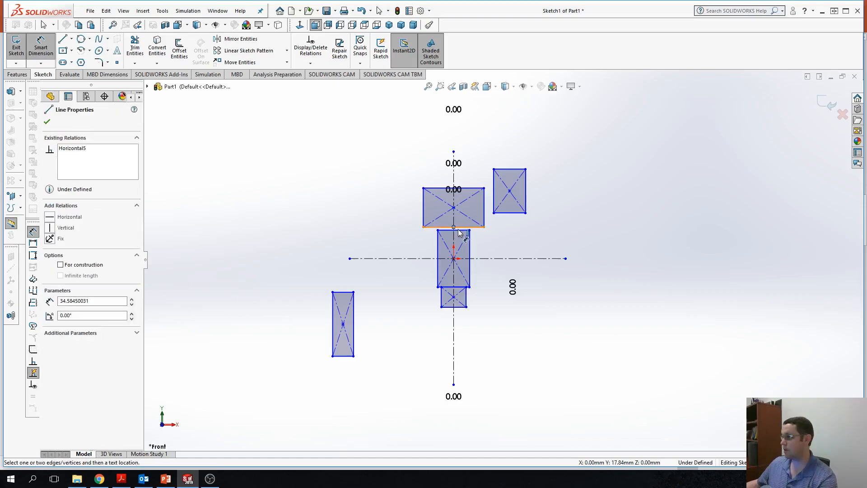
{"action": "left_click", "coordinate": [461, 230]}
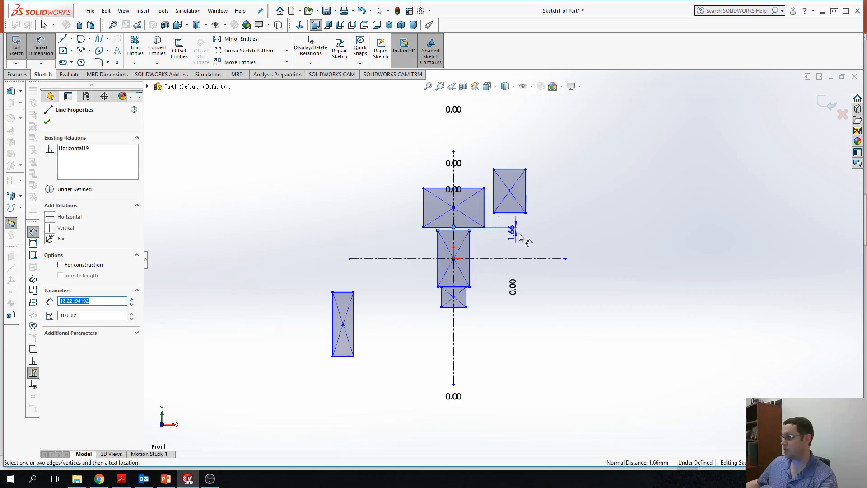
{"action": "left_click", "coordinate": [522, 233]}
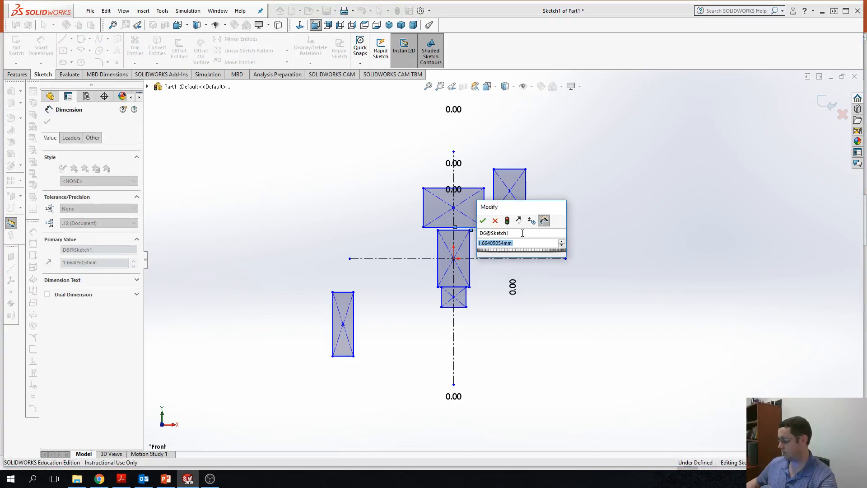
{"action": "type", "text": "0"}
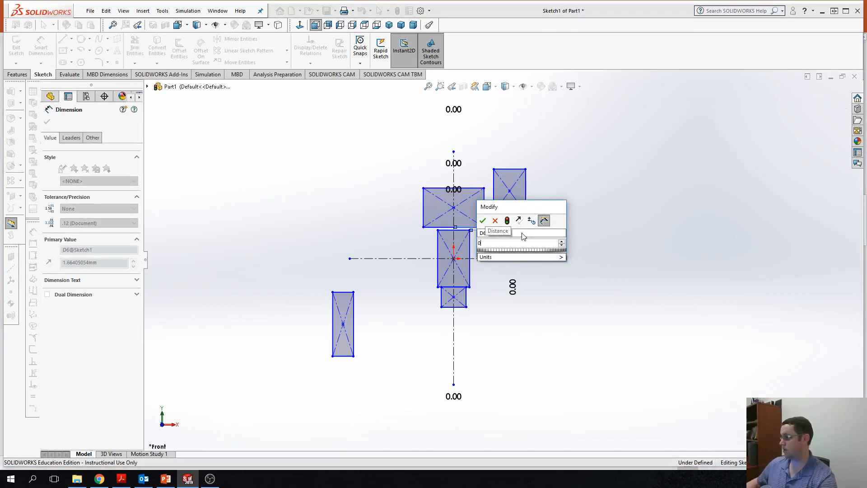
{"action": "key", "text": "Return"}
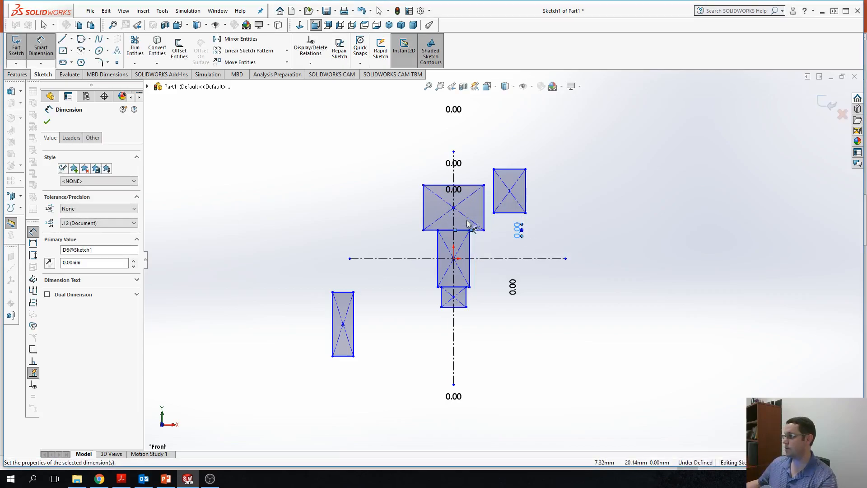
Dimension the upper-right rectangle's center to the vertical centerline with a distance of 0 mm
{"action": "left_click", "coordinate": [510, 192]}
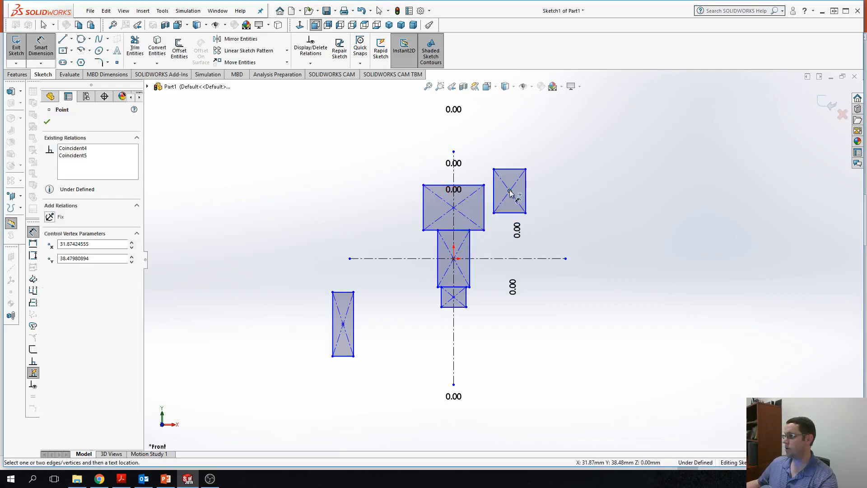
{"action": "left_click", "coordinate": [453, 180]}
{"action": "left_click", "coordinate": [466, 110]}
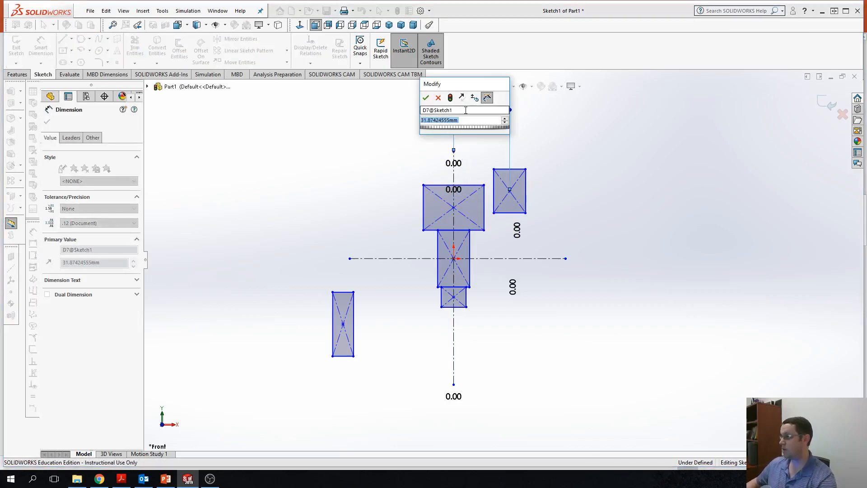
{"action": "type", "text": "0"}
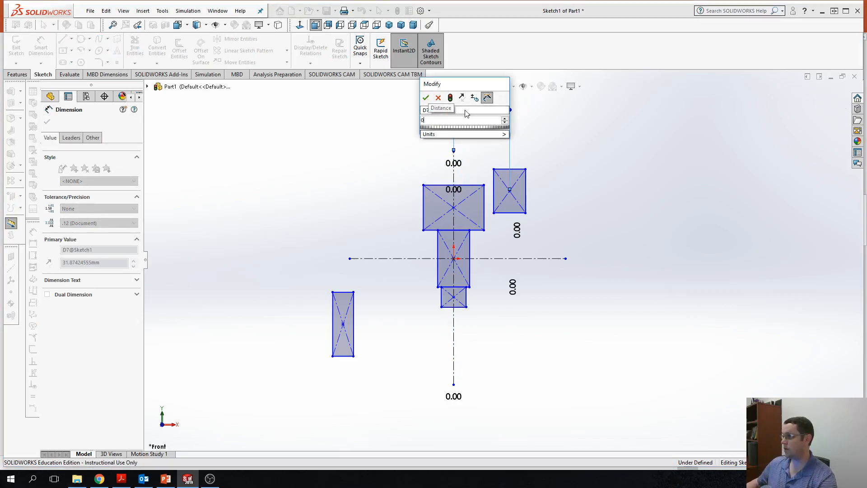
{"action": "key", "text": "Return"}
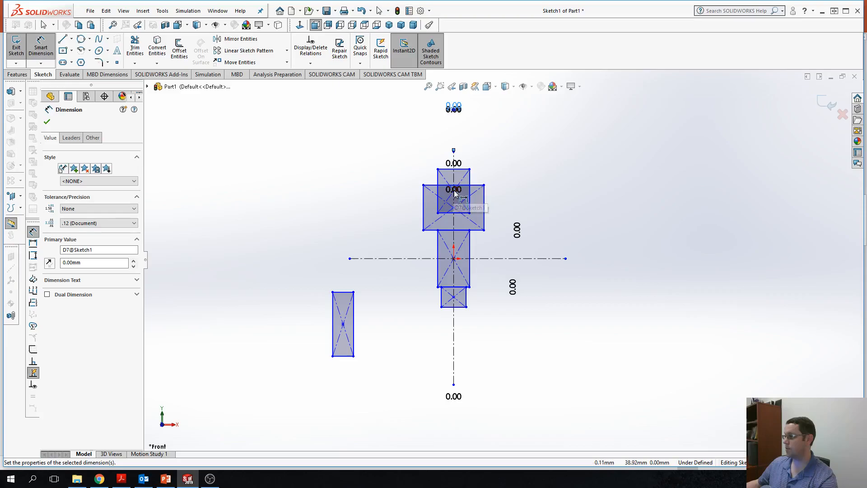
{"action": "scroll", "coordinate": [454, 192], "scroll_direction": "down", "scroll_amount": 8}
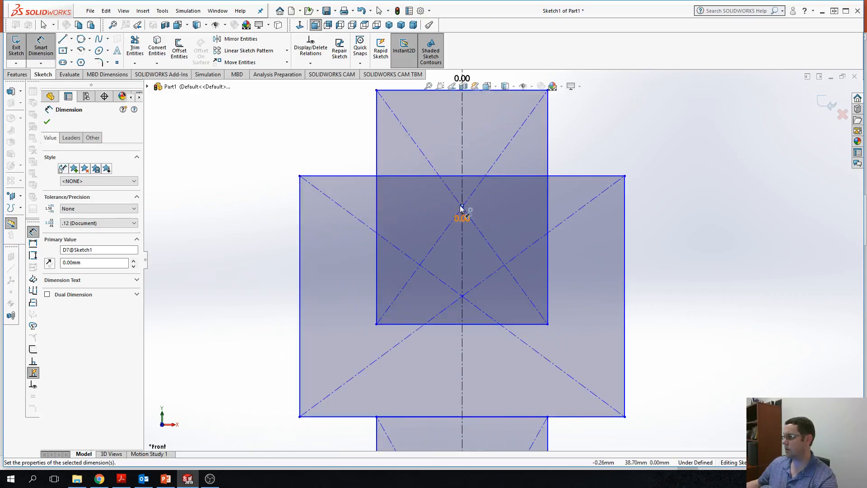
{"action": "left_click", "coordinate": [463, 207]}
{"action": "scroll", "coordinate": [462, 208], "scroll_direction": "up", "scroll_amount": 8}
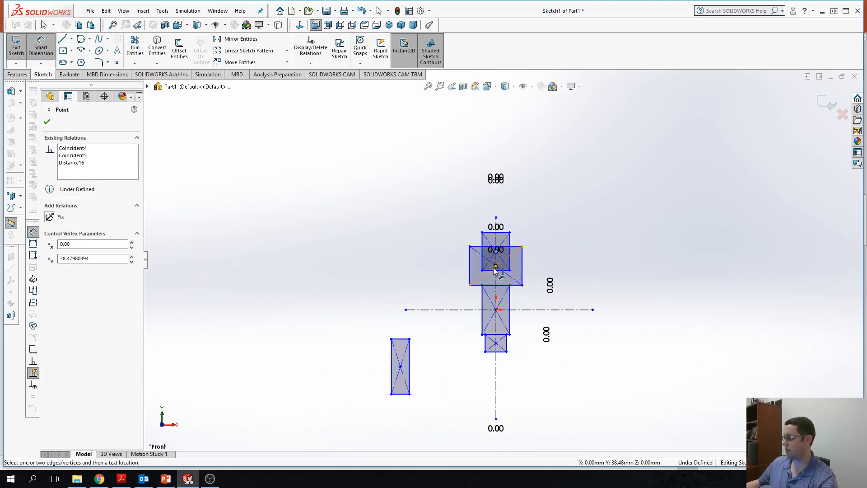
{"action": "left_click", "coordinate": [520, 228]}
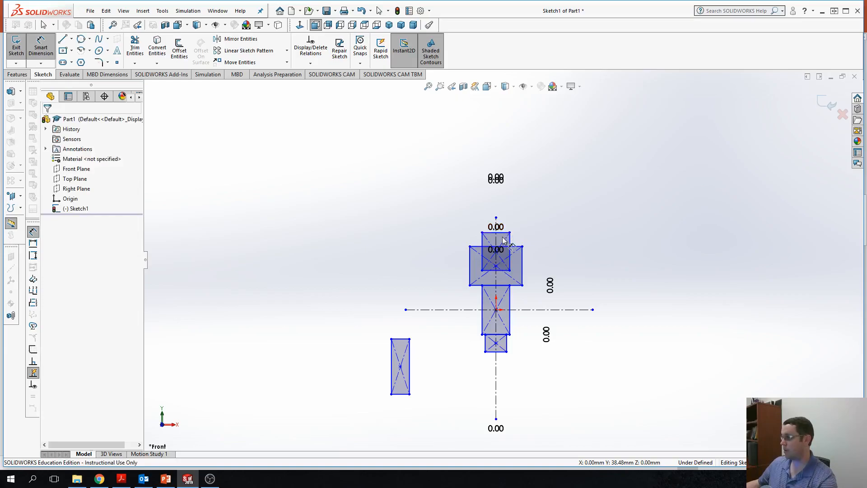
Dimension the upper edge of the rectangle overlapping the wide upper one to the small rectangle's lower edge with a distance of 0 mm
{"action": "scroll", "coordinate": [508, 237], "scroll_direction": "down", "scroll_amount": 2}
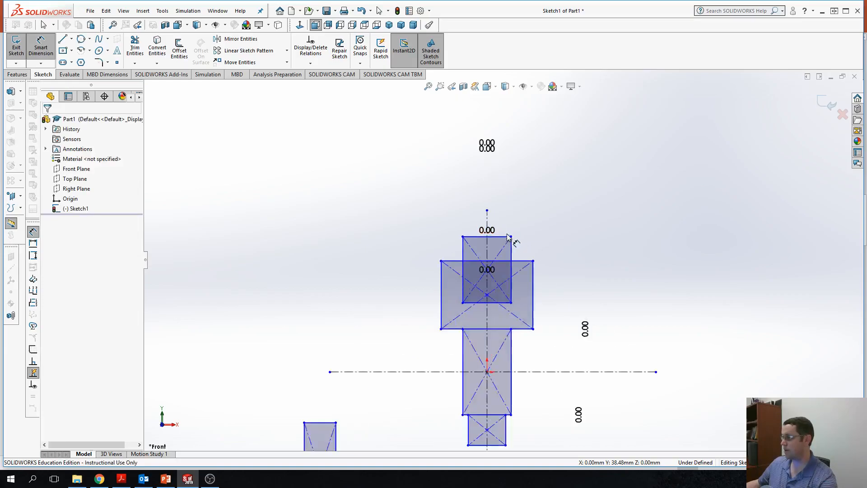
{"action": "scroll", "coordinate": [508, 237], "scroll_direction": "down", "scroll_amount": 2}
{"action": "left_click", "coordinate": [497, 245]}
{"action": "scroll", "coordinate": [501, 255], "scroll_direction": "up", "scroll_amount": 2}
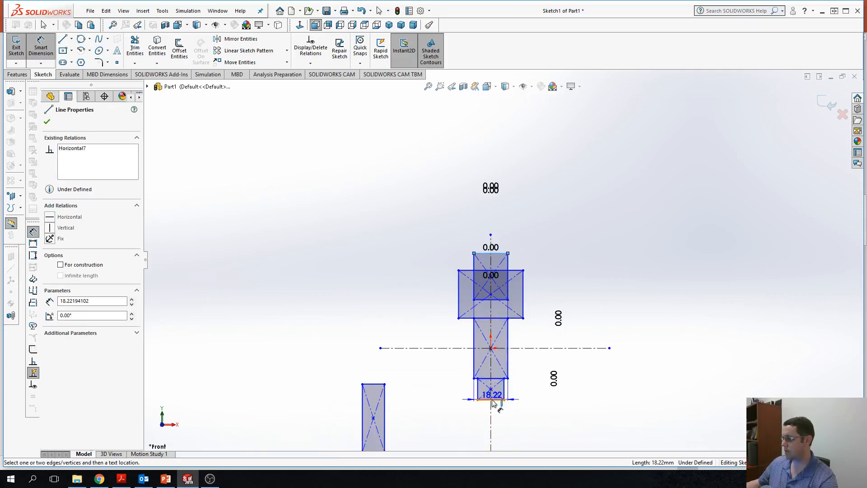
{"action": "left_click", "coordinate": [492, 400]}
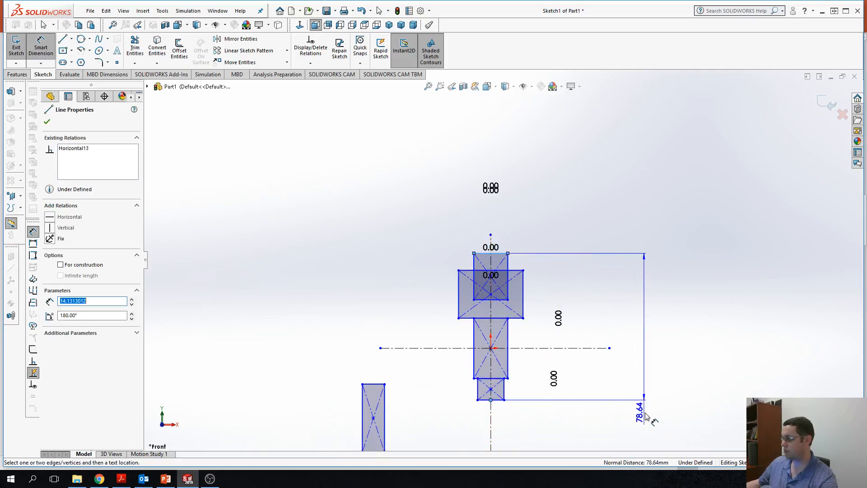
{"action": "left_click", "coordinate": [647, 413]}
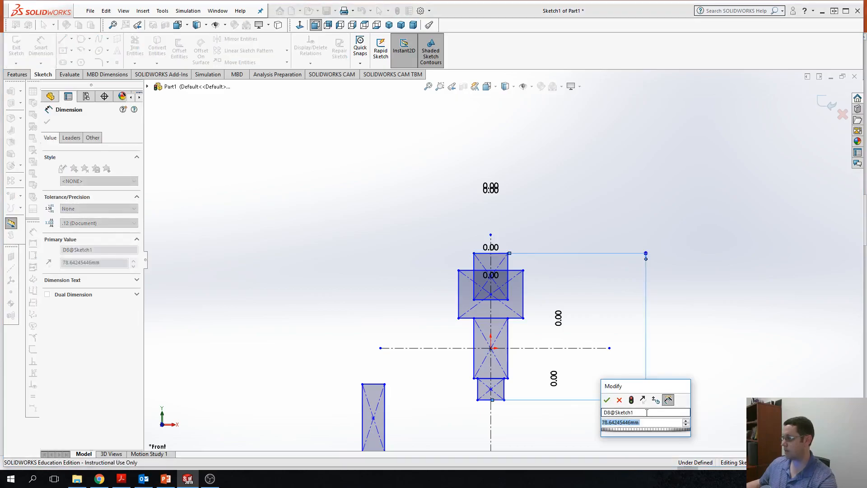
{"action": "type", "text": "0"}
{"action": "key", "text": "Return"}
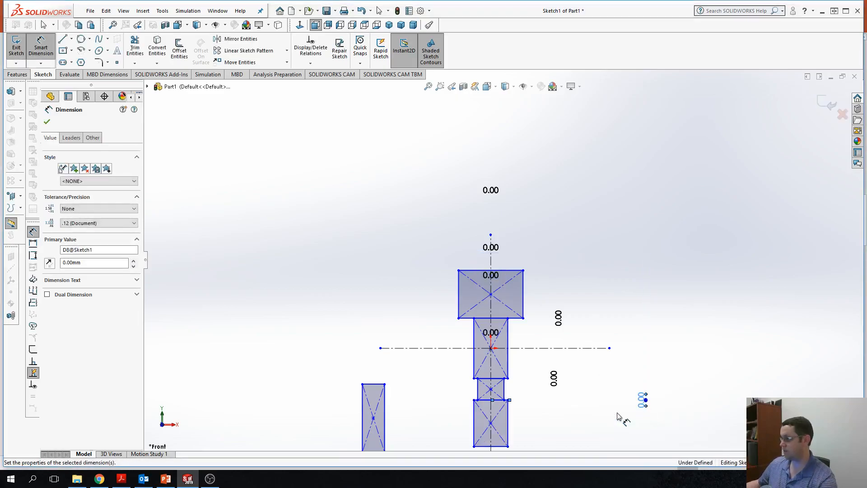
Dimension the center of the tall narrow rectangle left of the stack to the vertical centerline with a distance of 0 mm
{"action": "scroll", "coordinate": [466, 343], "scroll_direction": "down", "scroll_amount": 4}
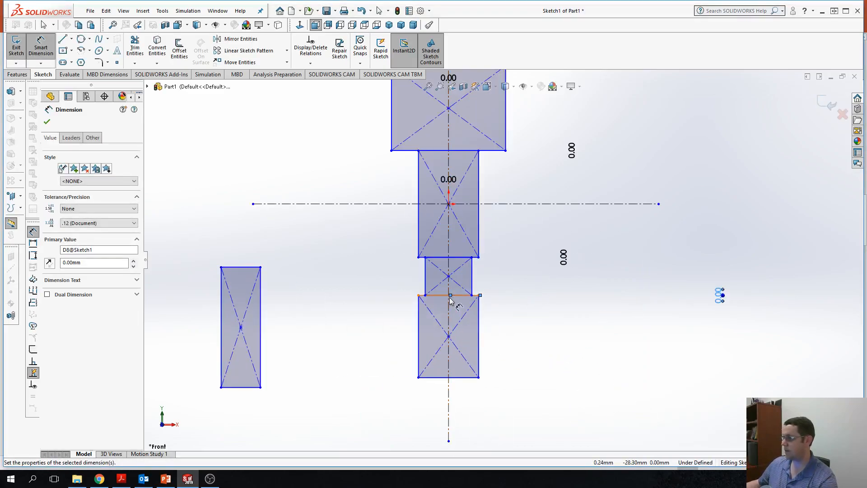
{"action": "scroll", "coordinate": [457, 301], "scroll_direction": "up", "scroll_amount": 2}
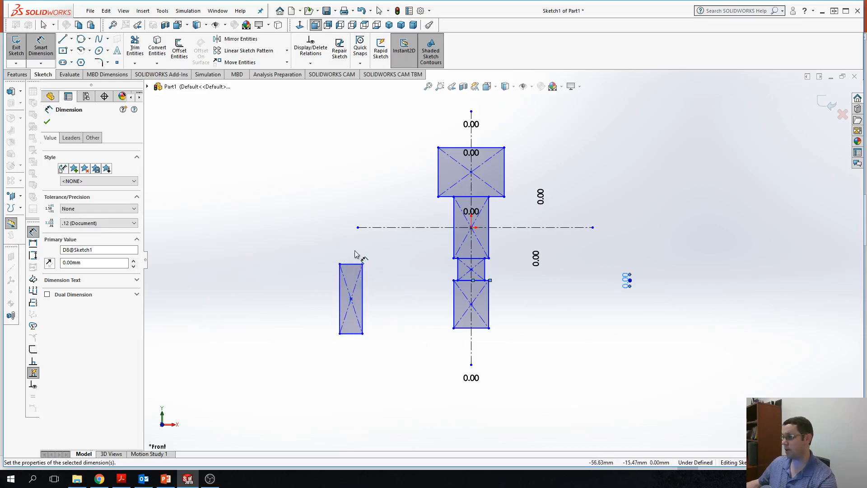
{"action": "left_click", "coordinate": [340, 289]}
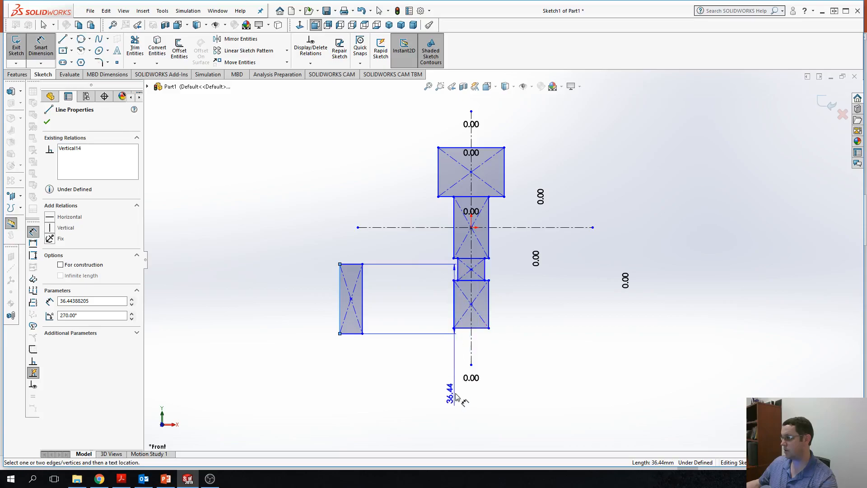
{"action": "key", "text": "Escape"}
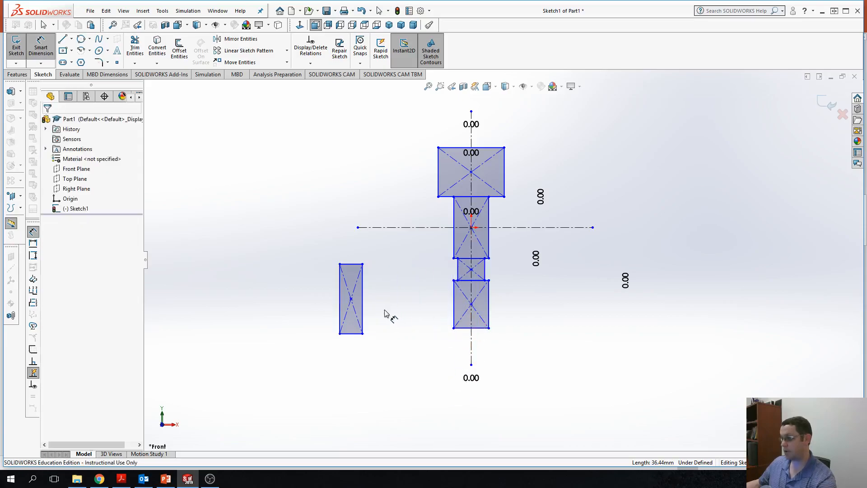
{"action": "left_click", "coordinate": [352, 299]}
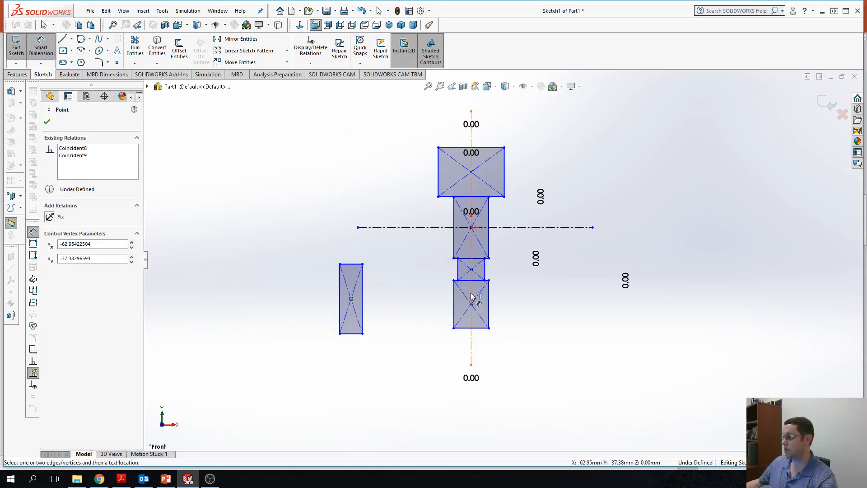
{"action": "left_click", "coordinate": [471, 238]}
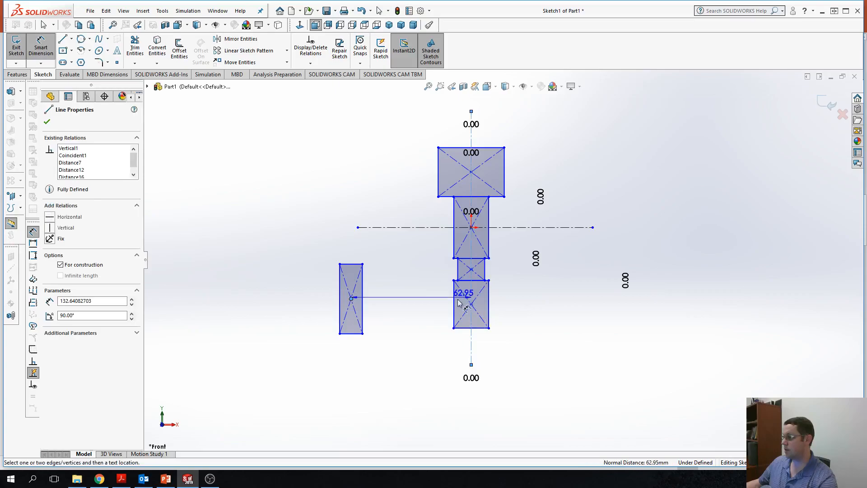
{"action": "left_click", "coordinate": [356, 382]}
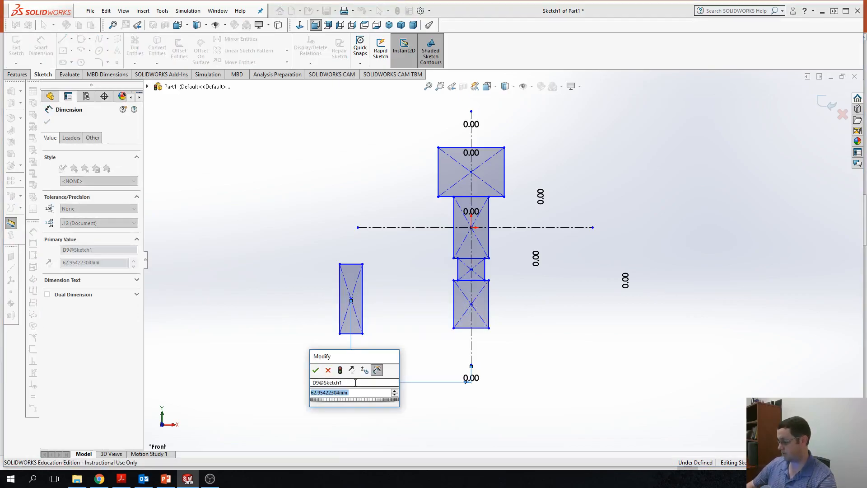
{"action": "type", "text": "0"}
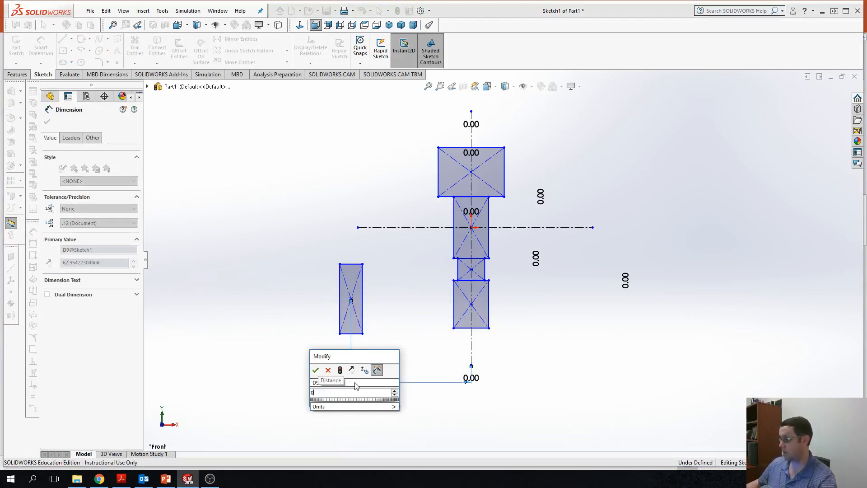
{"action": "key", "text": "Return"}
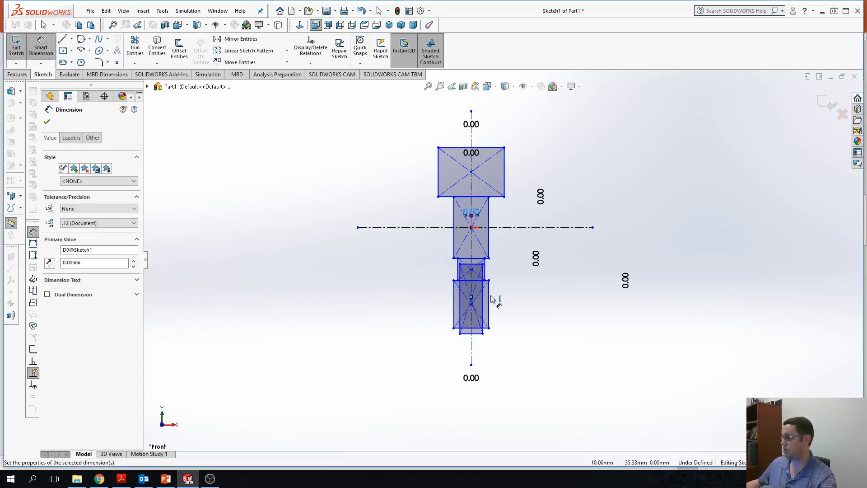
{"action": "scroll", "coordinate": [476, 301], "scroll_direction": "down", "scroll_amount": 5}
{"action": "scroll", "coordinate": [476, 302], "scroll_direction": "down", "scroll_amount": 4}
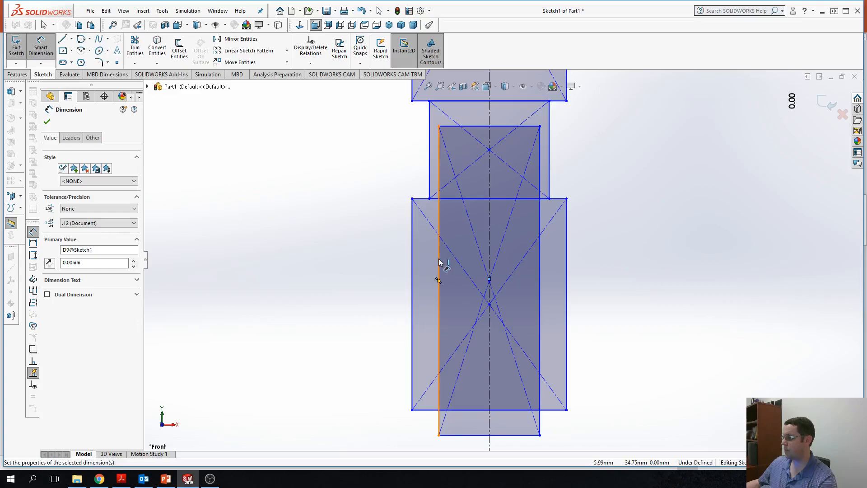
{"action": "left_click", "coordinate": [438, 263]}
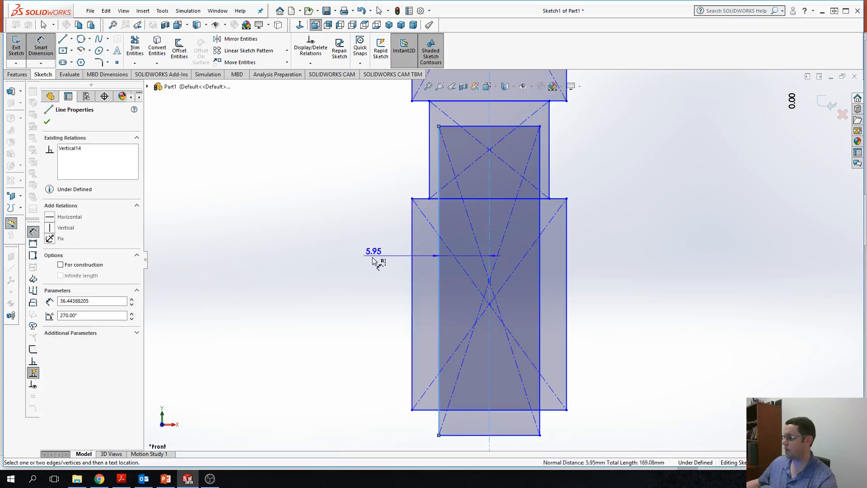
{"action": "left_click", "coordinate": [412, 235]}
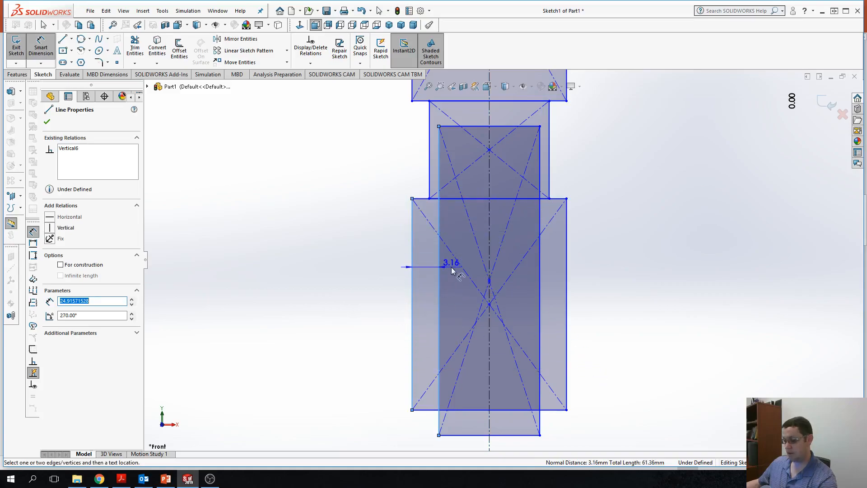
{"action": "key", "text": "Escape"}
{"action": "key", "text": "Escape"}
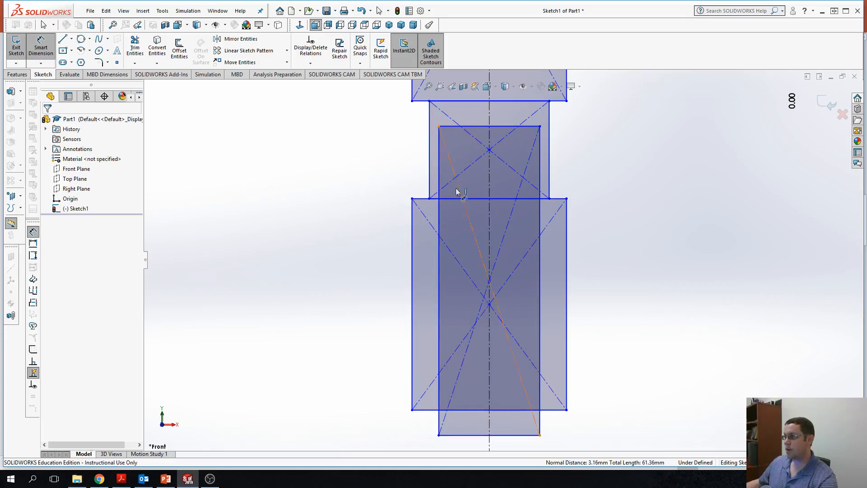
Preview a 90-degree Rotate Entities operation on the tall narrow rectangle's four edges about its center point, without keeping relations
{"action": "left_click", "coordinate": [287, 62]}
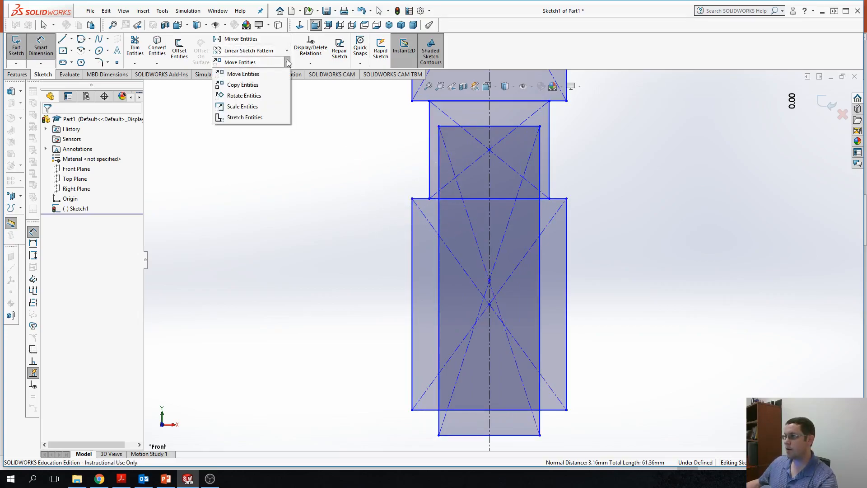
{"action": "left_click", "coordinate": [244, 96]}
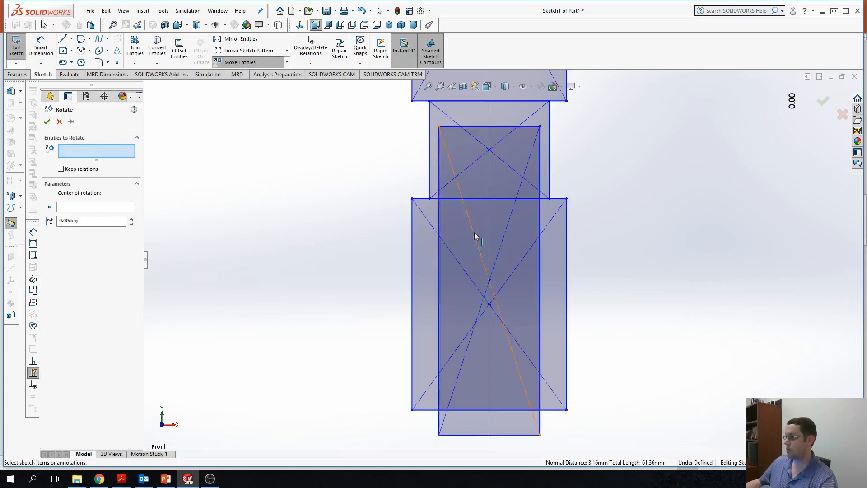
{"action": "left_click", "coordinate": [439, 160]}
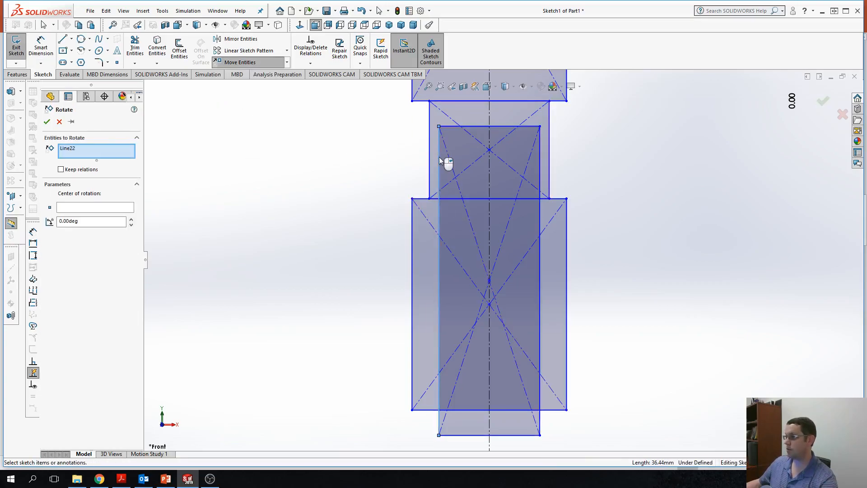
{"action": "left_click", "coordinate": [473, 126]}
{"action": "left_click", "coordinate": [548, 167]}
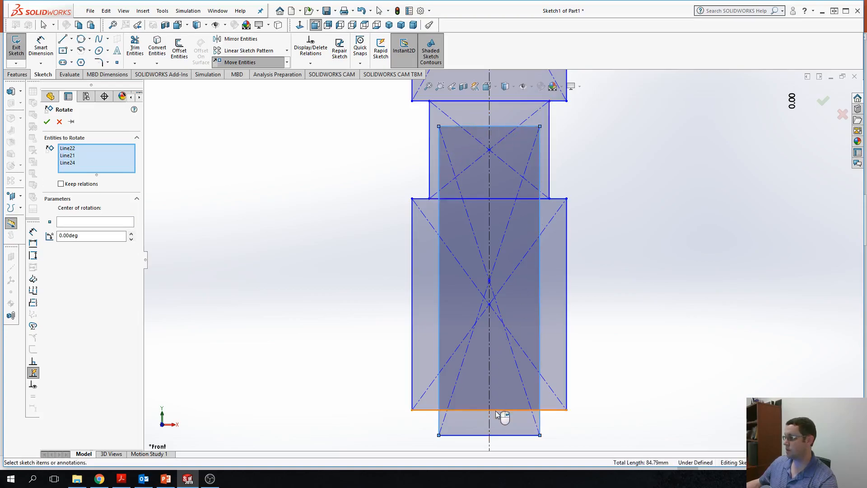
{"action": "left_click", "coordinate": [505, 435]}
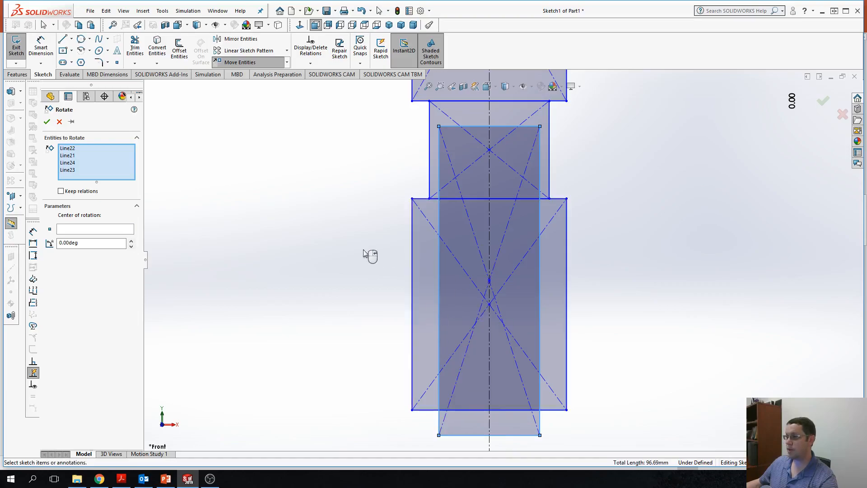
{"action": "left_click", "coordinate": [94, 229]}
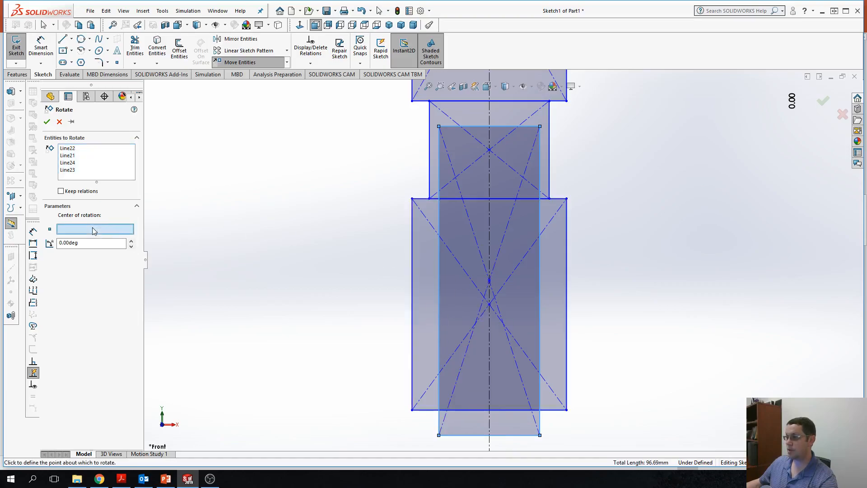
{"action": "left_click", "coordinate": [489, 281]}
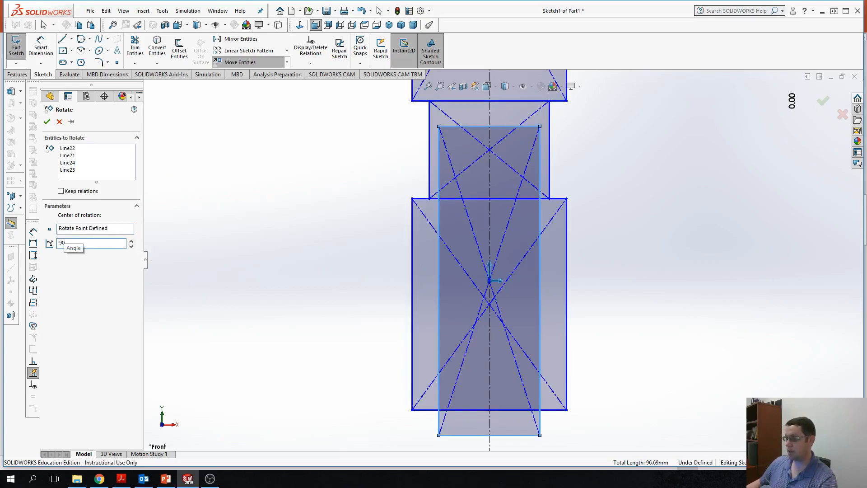
{"action": "key", "text": "Return"}
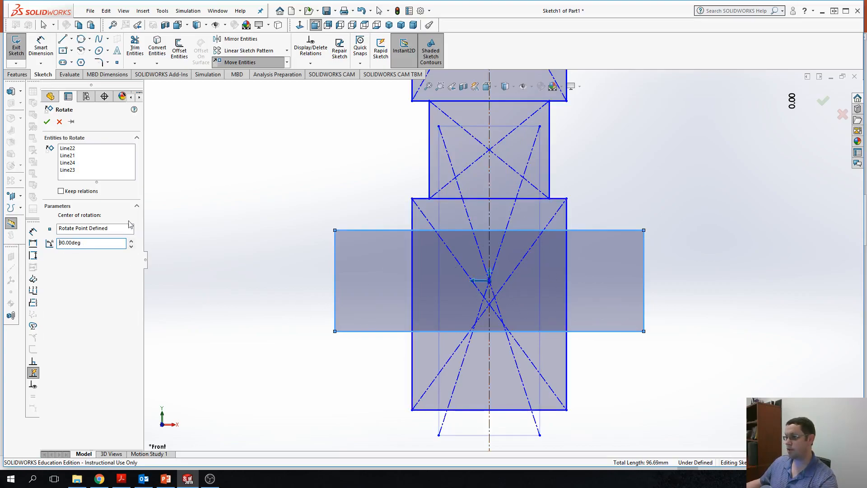
Add the tall narrow rectangle's two diagonals to the entities and try to apply the 90-degree rotation
{"action": "left_click", "coordinate": [96, 177]}
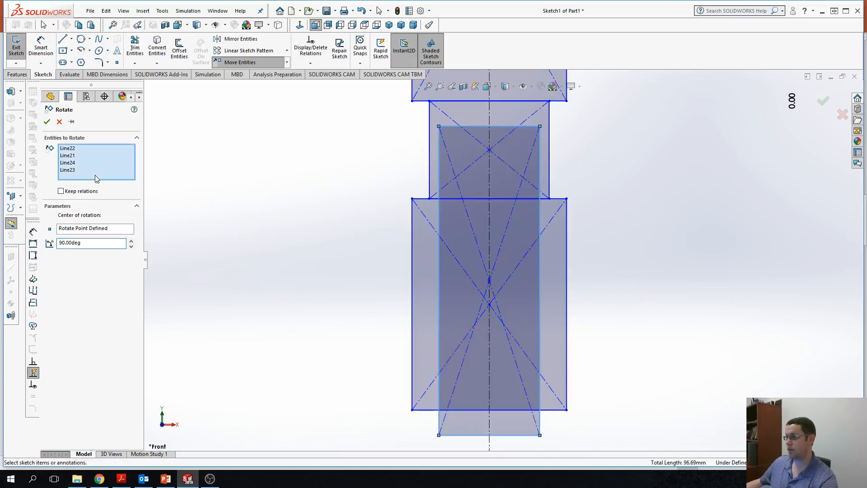
{"action": "left_click", "coordinate": [446, 150]}
{"action": "left_click", "coordinate": [526, 168]}
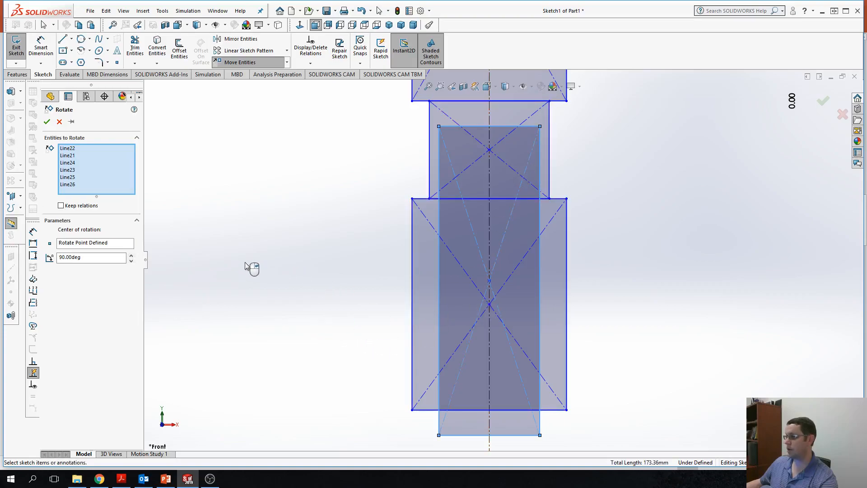
{"action": "left_click", "coordinate": [47, 122]}
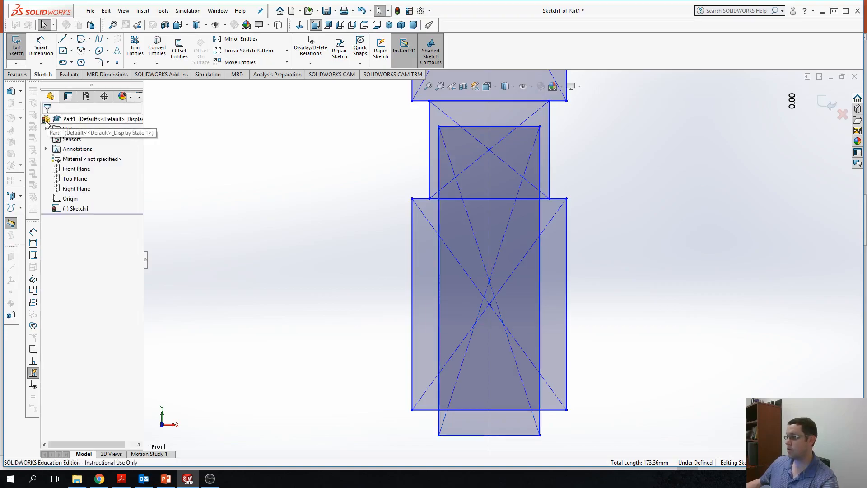
{"action": "left_click", "coordinate": [86, 211]}
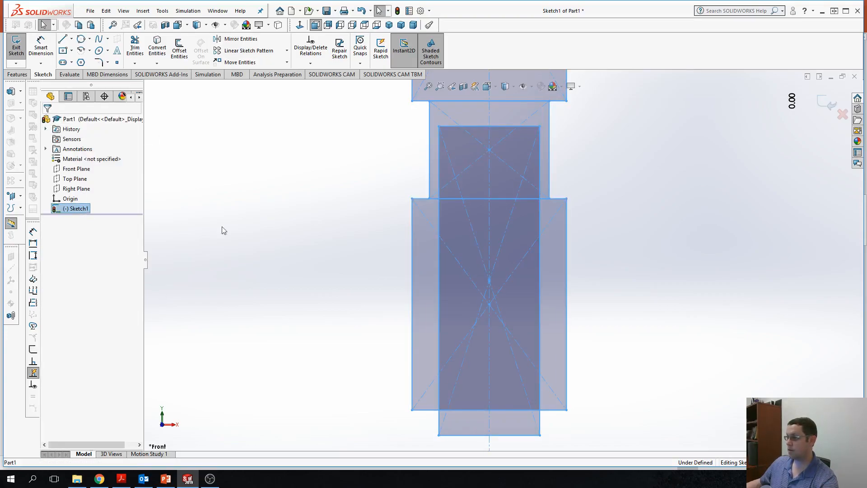
{"action": "key", "text": "z"}
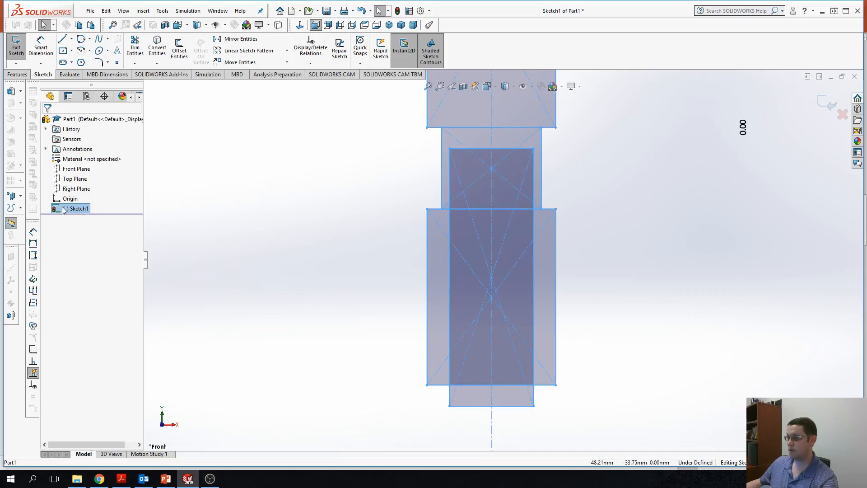
{"action": "right_click", "coordinate": [64, 210]}
{"action": "left_click", "coordinate": [200, 220]}
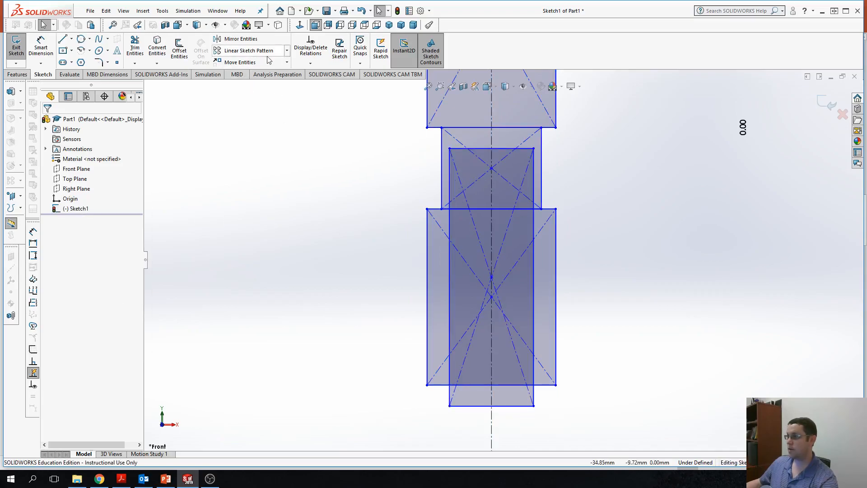
Rotate the tall narrow rectangle's four edges and both diagonals 90 degrees about the rectangle's center point, without keeping relations
{"action": "left_click", "coordinate": [287, 63]}
{"action": "left_click", "coordinate": [261, 96]}
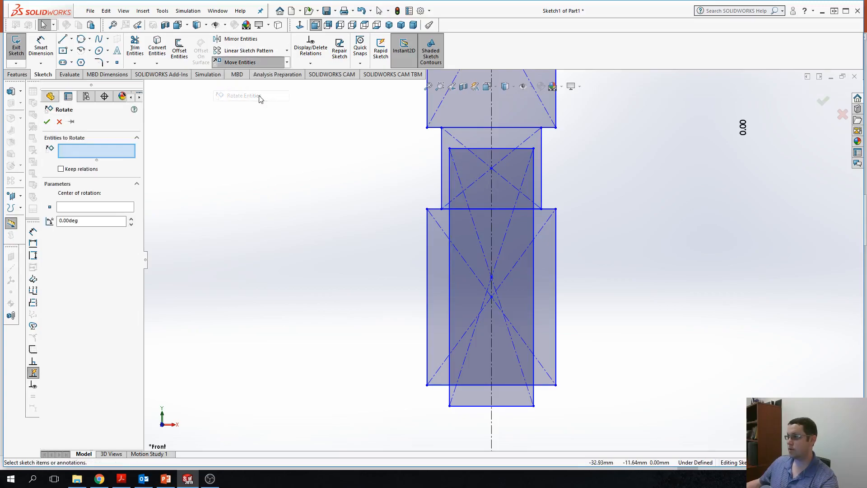
{"action": "left_click", "coordinate": [450, 177]}
{"action": "left_click", "coordinate": [476, 148]}
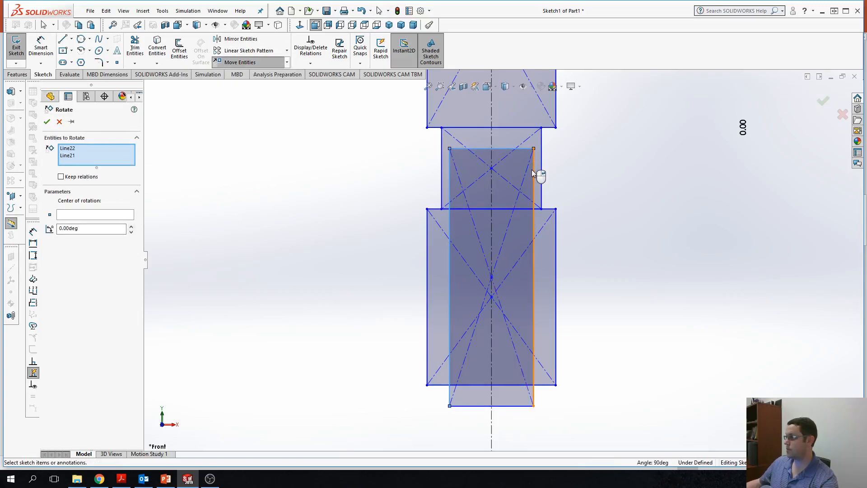
{"action": "left_click", "coordinate": [534, 181]}
{"action": "left_click", "coordinate": [508, 405]}
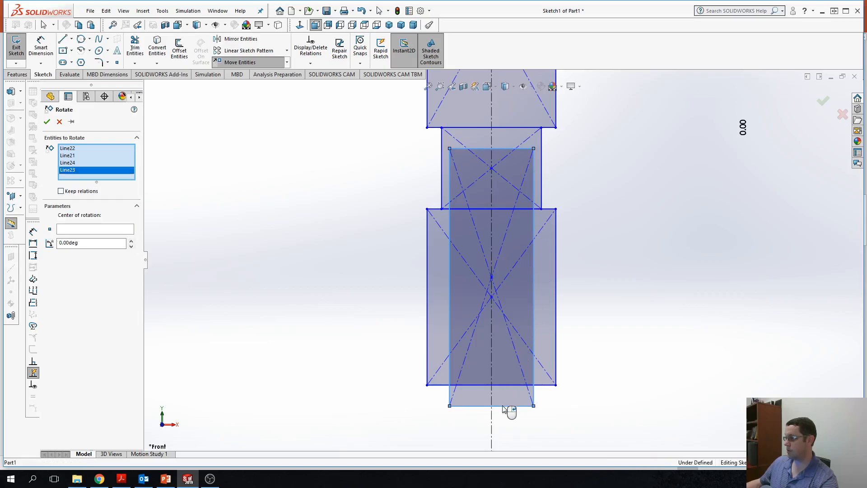
{"action": "left_click", "coordinate": [462, 364]}
{"action": "left_click", "coordinate": [516, 354]}
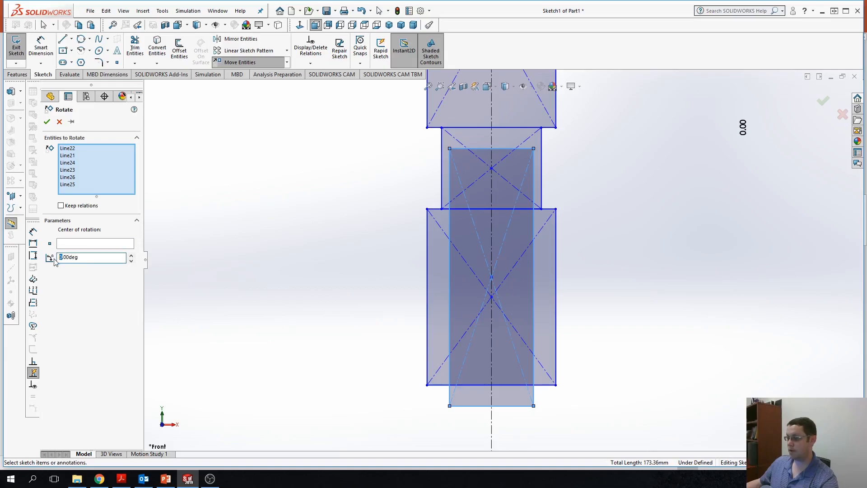
{"action": "type", "text": "90"}
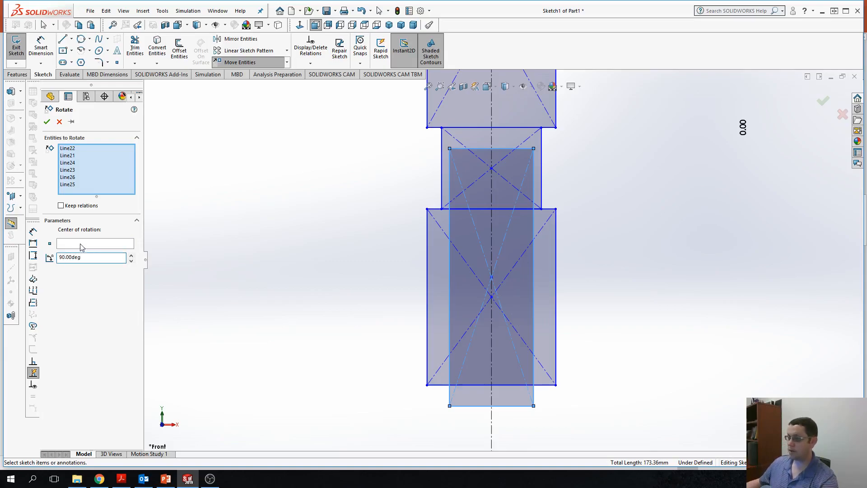
{"action": "left_click", "coordinate": [82, 245]}
{"action": "left_click", "coordinate": [491, 277]}
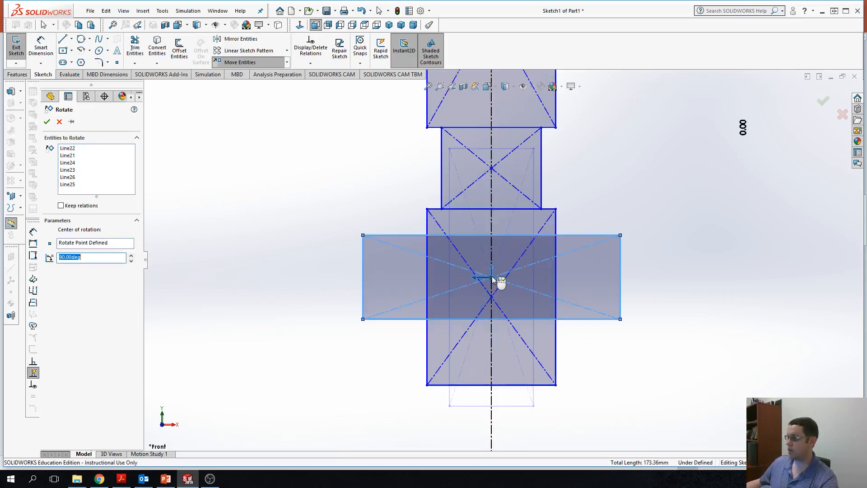
{"action": "left_click", "coordinate": [48, 122]}
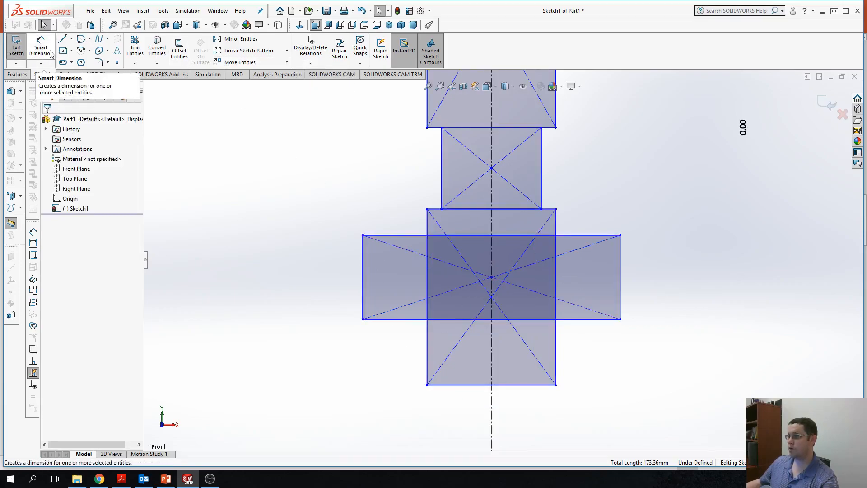
{"action": "left_click", "coordinate": [41, 64]}
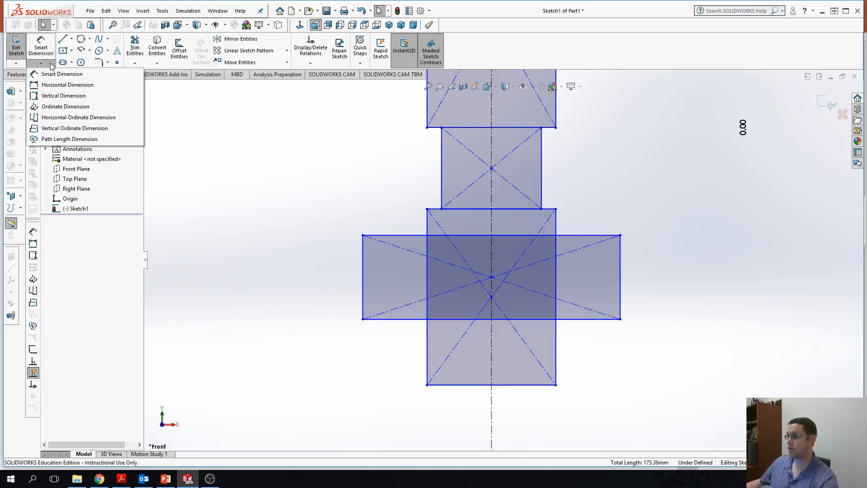
{"action": "left_click", "coordinate": [71, 63]}
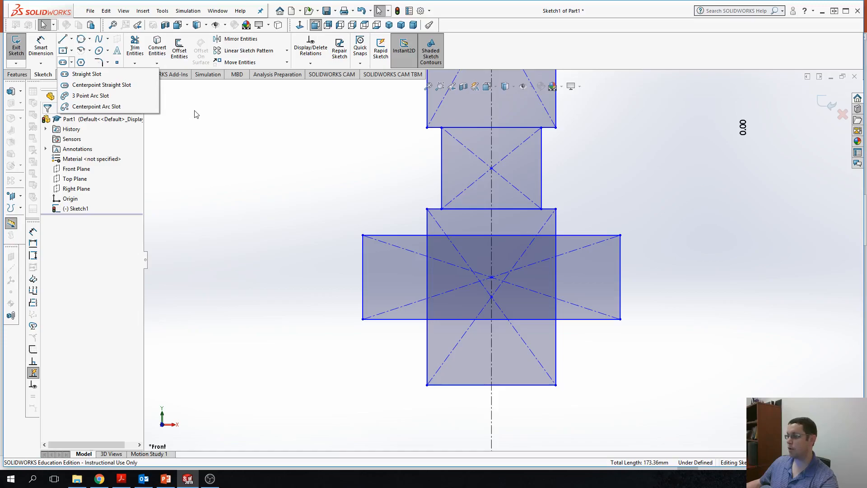
{"action": "left_click", "coordinate": [177, 112]}
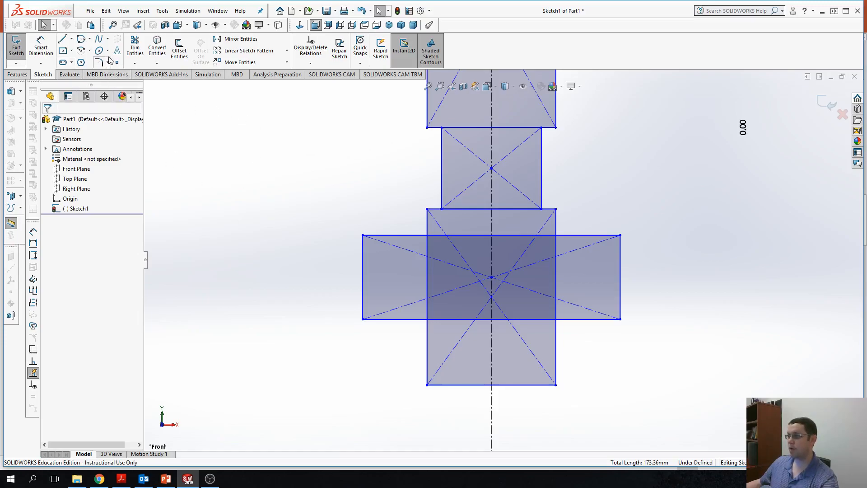
{"action": "left_click", "coordinate": [287, 63]}
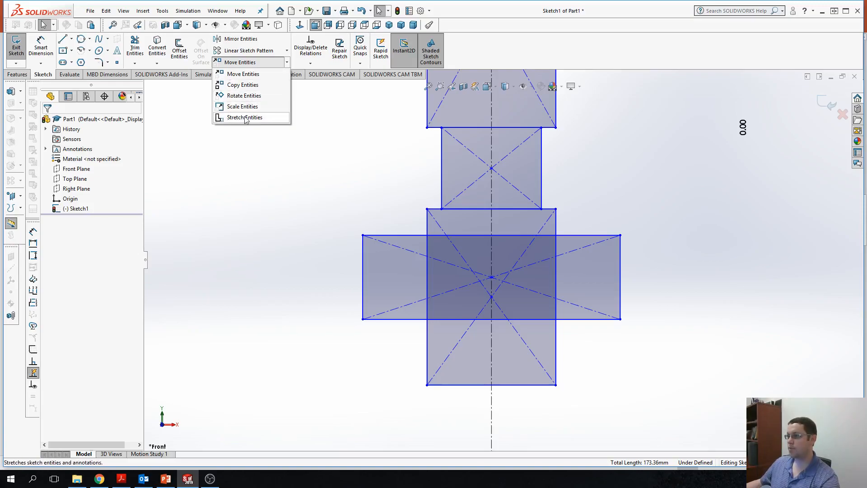
{"action": "left_click", "coordinate": [248, 165]}
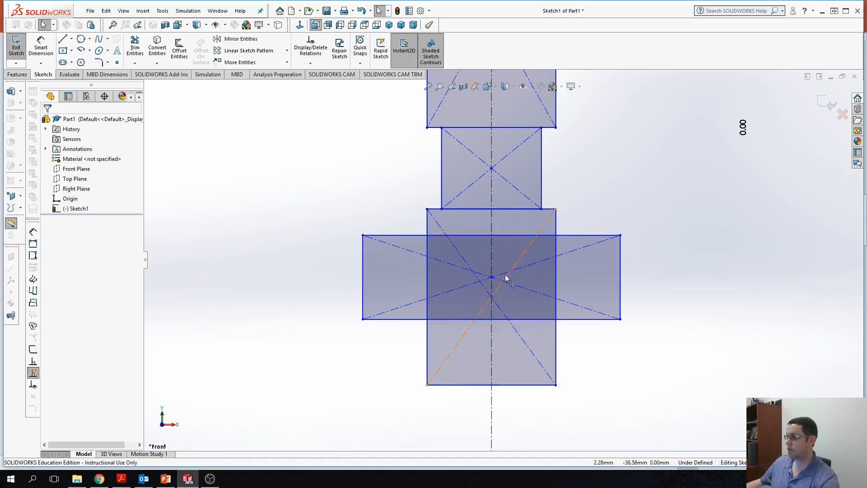
{"action": "left_click", "coordinate": [41, 50]}
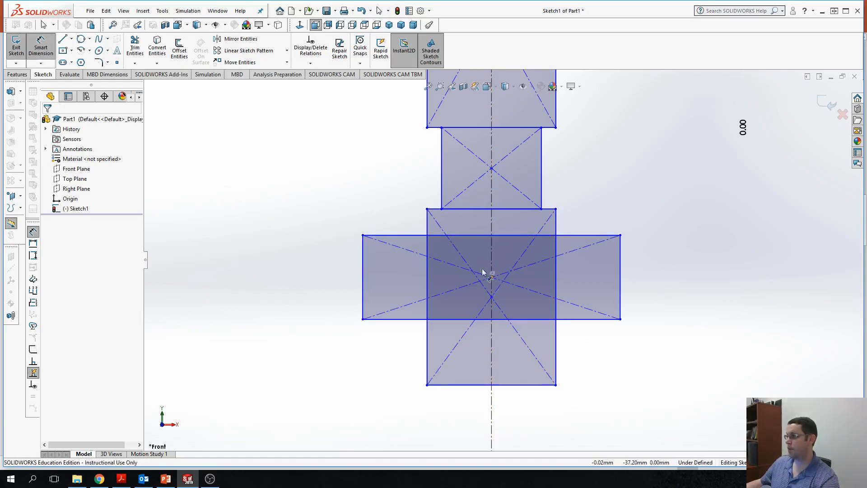
Move the rotated rectangle's edges and diagonals from its center point down the vertical centerline to just below the stack's lowest rectangle
{"action": "left_click", "coordinate": [246, 64]}
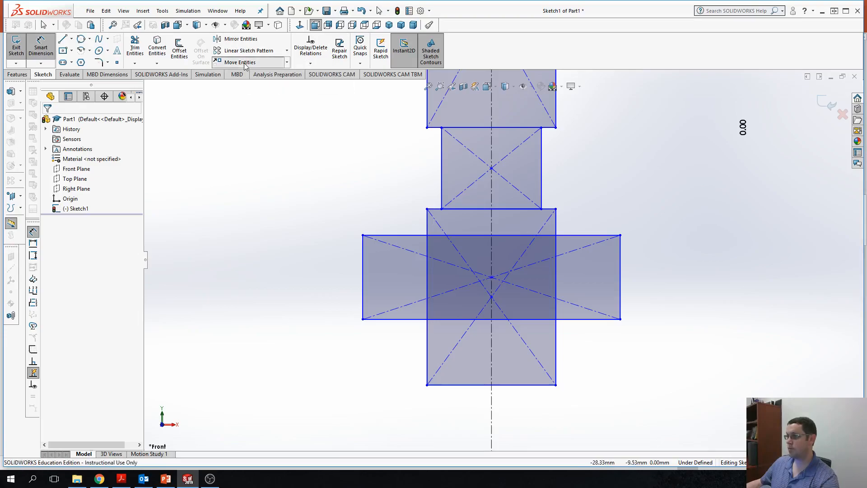
{"action": "left_click", "coordinate": [408, 236]}
{"action": "left_click", "coordinate": [364, 264]}
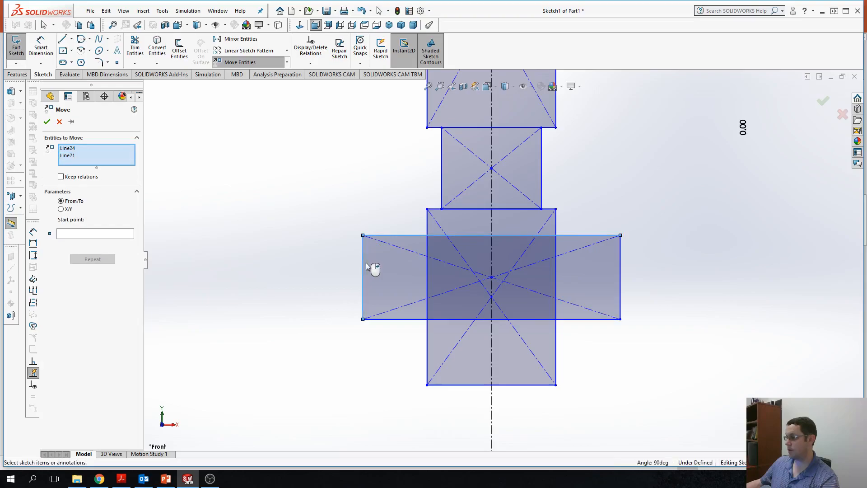
{"action": "left_click", "coordinate": [430, 319]}
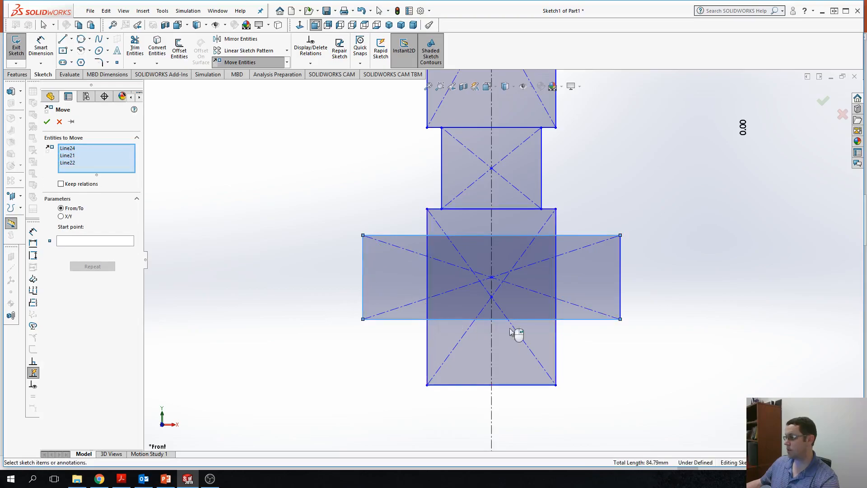
{"action": "left_click", "coordinate": [621, 289]}
{"action": "left_click", "coordinate": [594, 244]}
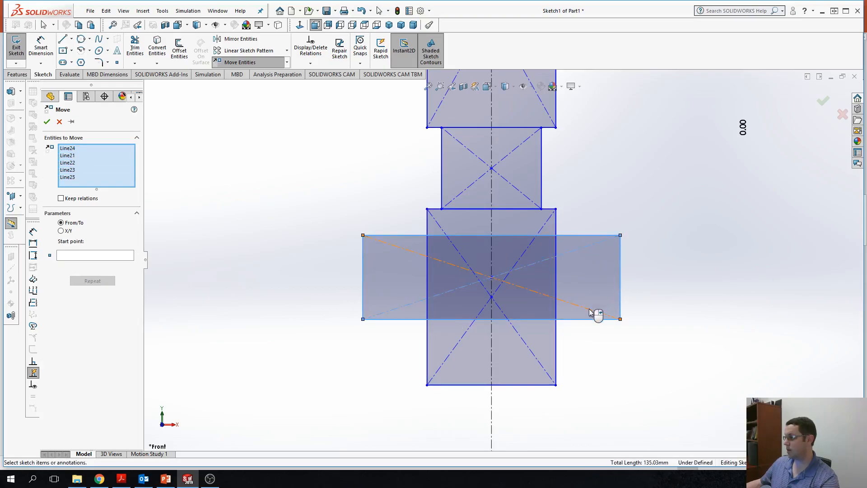
{"action": "left_click", "coordinate": [589, 311]}
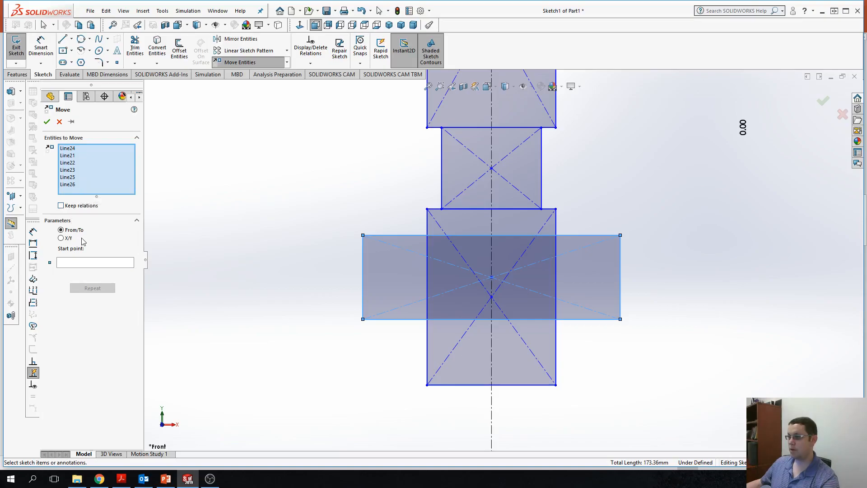
{"action": "left_click", "coordinate": [66, 263]}
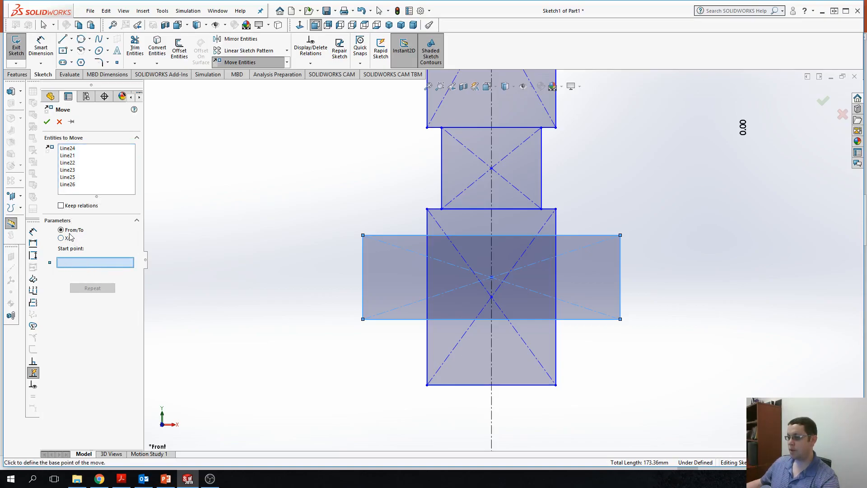
{"action": "left_click", "coordinate": [492, 278]}
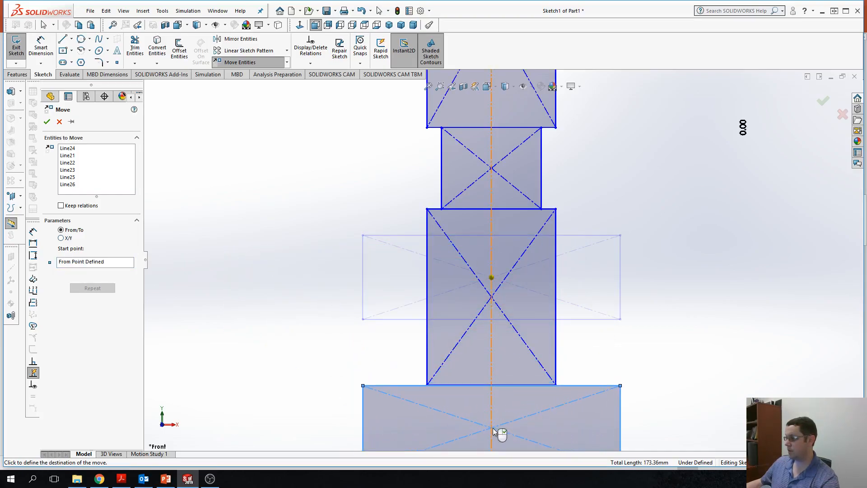
{"action": "left_click", "coordinate": [493, 432]}
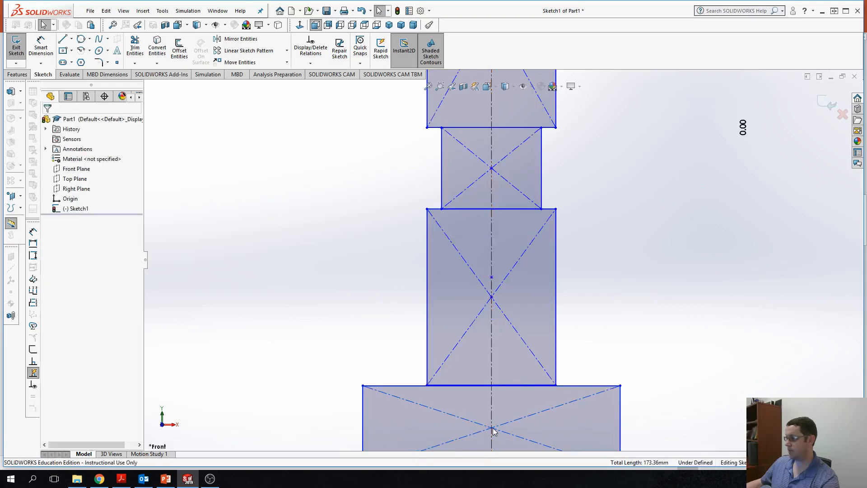
Try to move the leftover center point from the rectangle above to the center of the wide bottom rectangle
{"action": "key", "text": "z"}
{"action": "scroll", "coordinate": [546, 372], "scroll_direction": "down", "scroll_amount": 2}
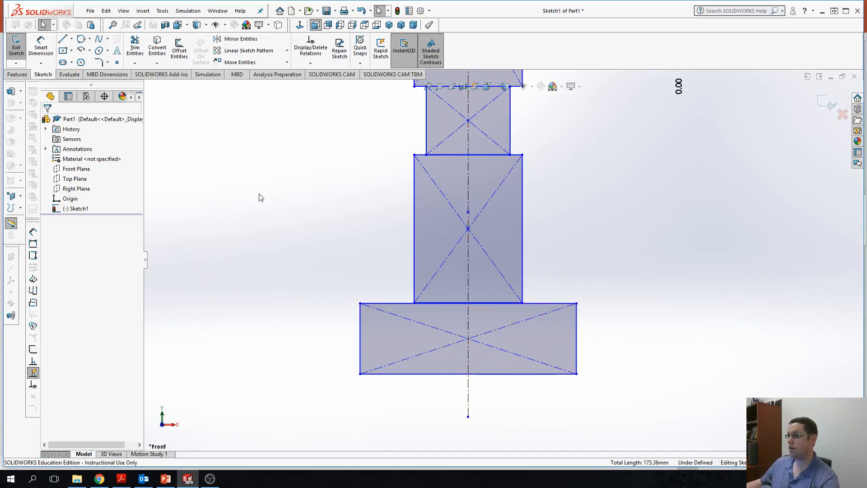
{"action": "left_click", "coordinate": [265, 63]}
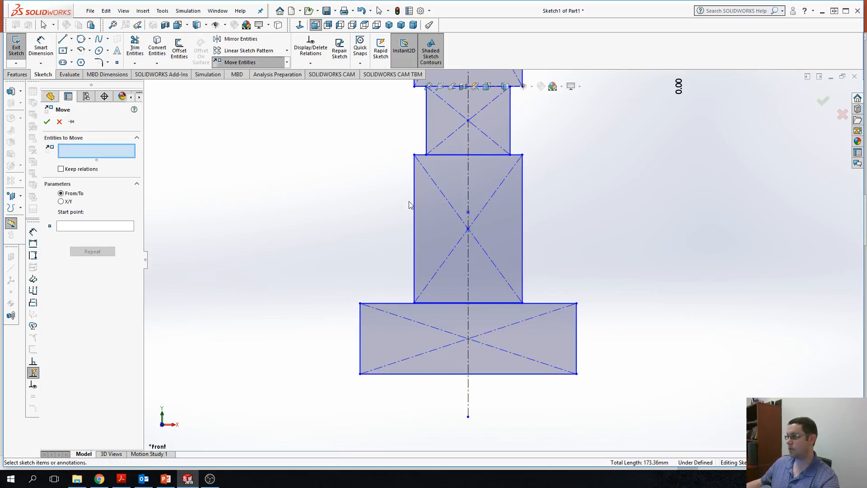
{"action": "left_click", "coordinate": [469, 213]}
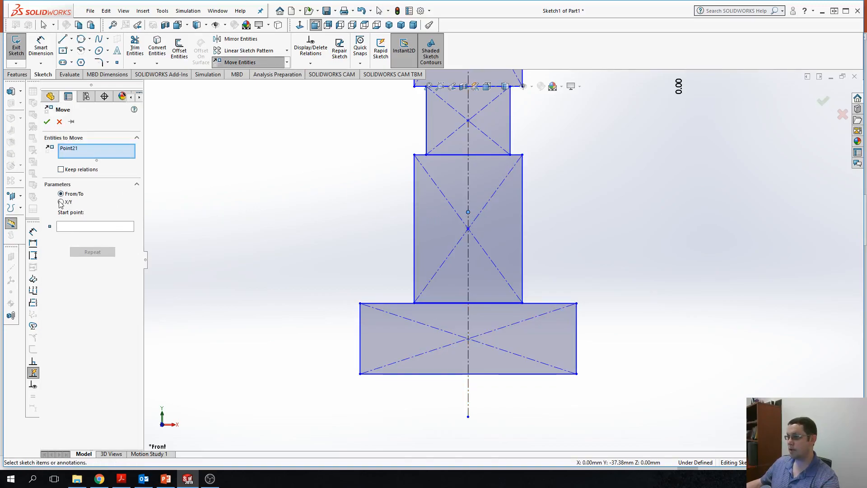
{"action": "left_click", "coordinate": [72, 228]}
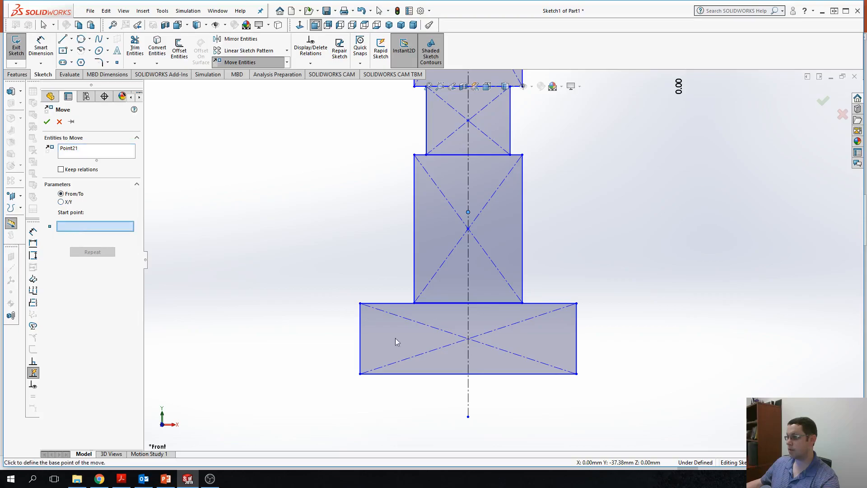
{"action": "left_click", "coordinate": [468, 339]}
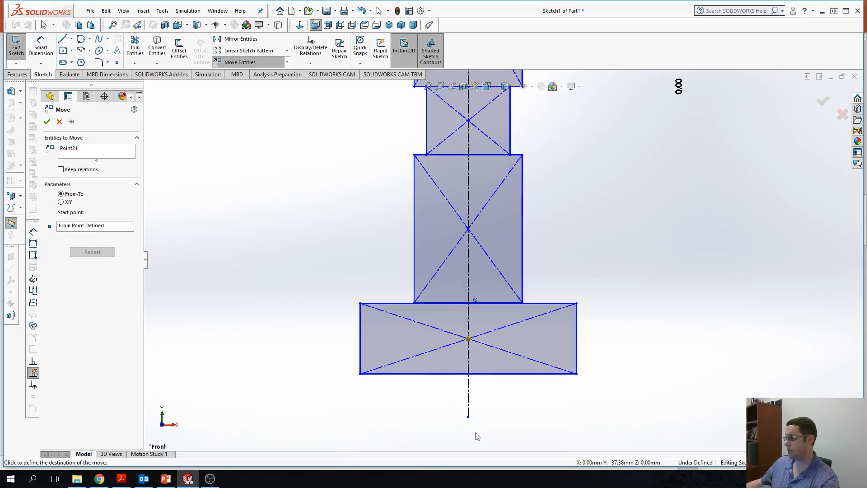
{"action": "scroll", "coordinate": [473, 388], "scroll_direction": "up", "scroll_amount": 4}
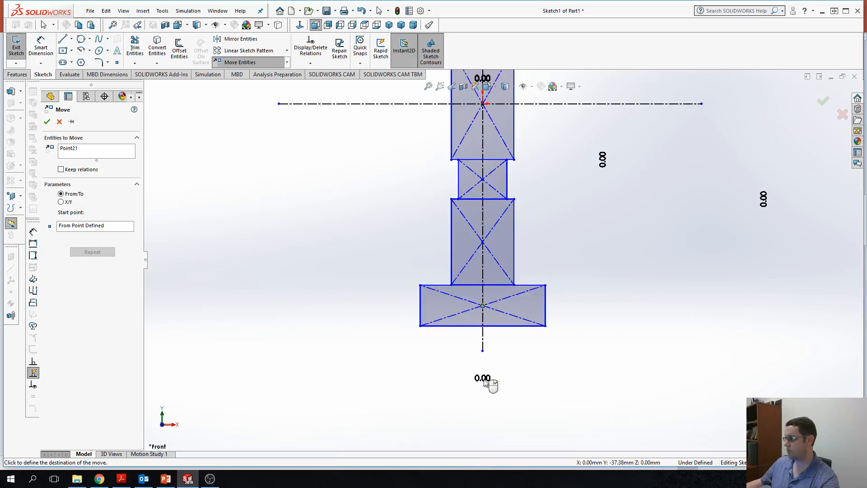
{"action": "key", "text": "Escape"}
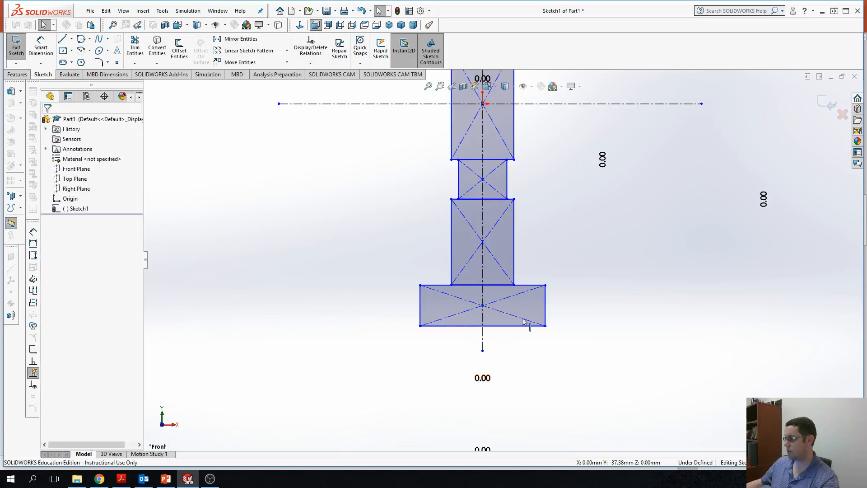
{"action": "scroll", "coordinate": [506, 299], "scroll_direction": "down", "scroll_amount": 8}
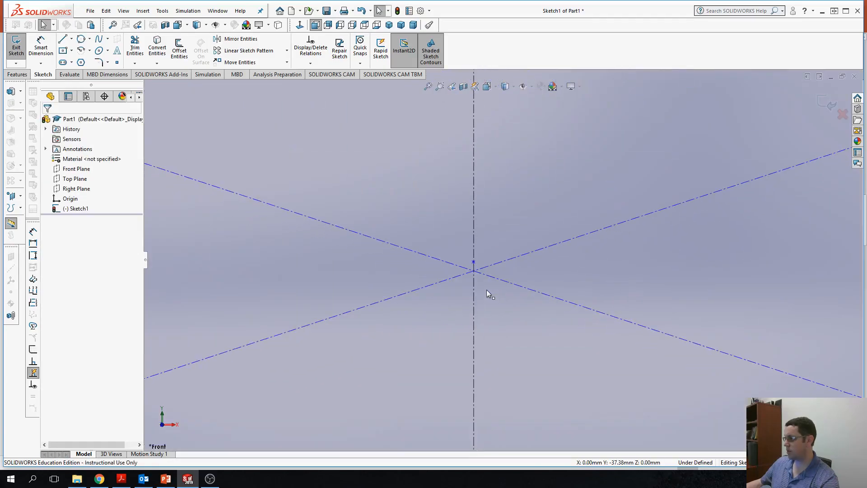
{"action": "left_click", "coordinate": [41, 47]}
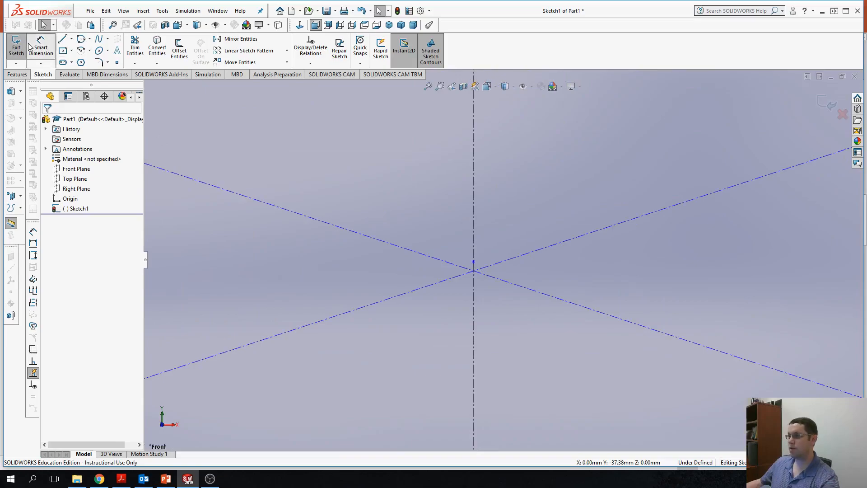
{"action": "left_click", "coordinate": [474, 263]}
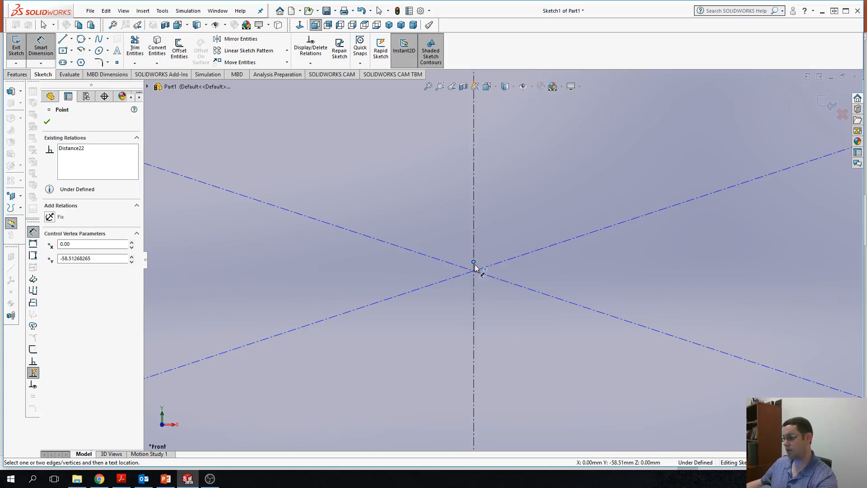
{"action": "key", "text": "Escape"}
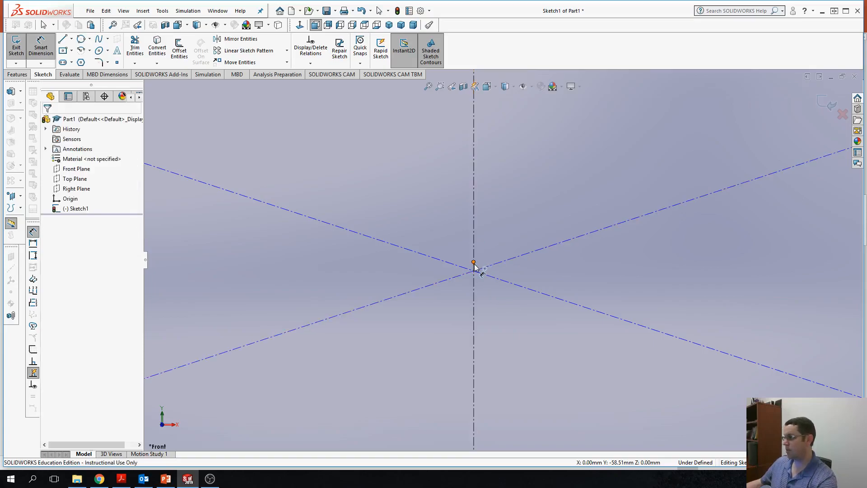
{"action": "key", "text": "Escape"}
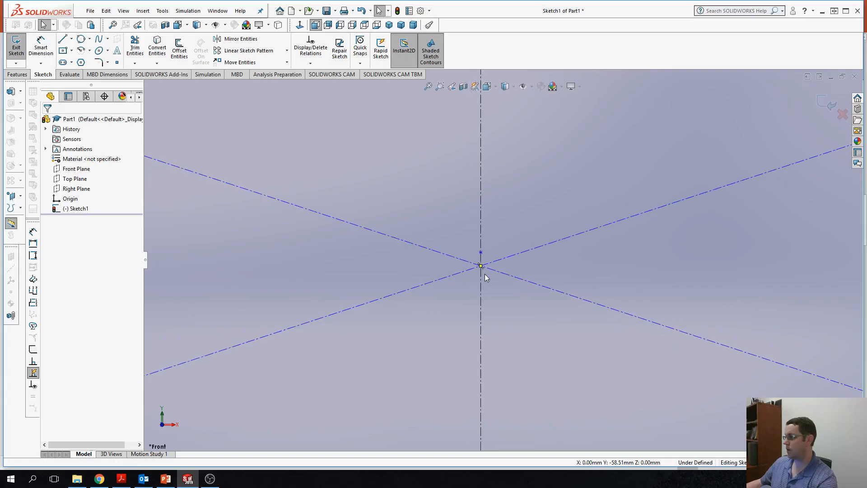
Undo the move of the leftover center point
{"action": "key", "text": "f"}
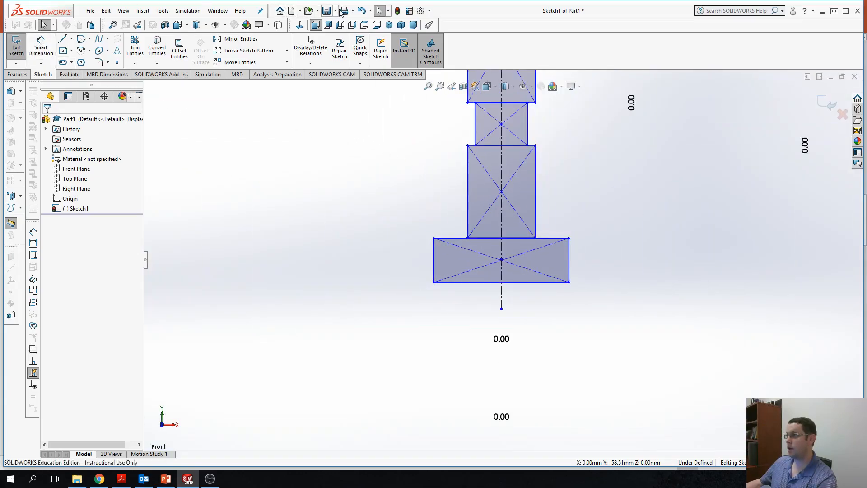
{"action": "left_click", "coordinate": [501, 192]}
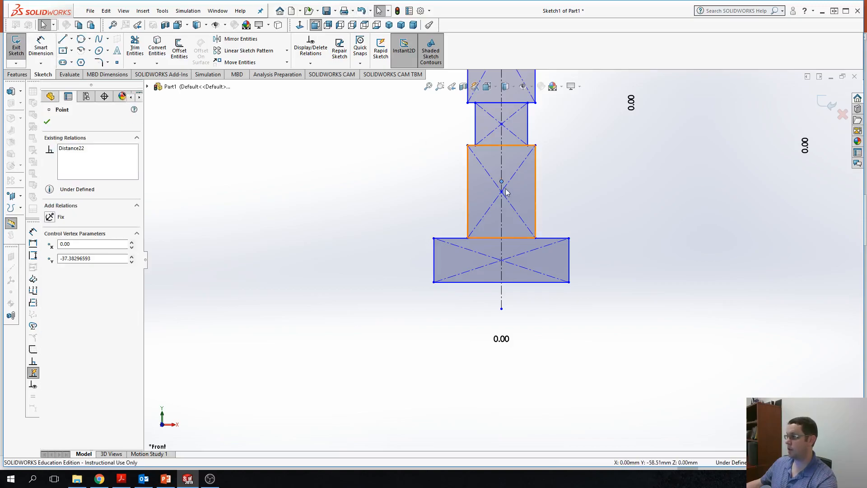
Try to dimension the leftover center point to the crossing of the wide bottom rectangle's diagonals on the vertical centerline
{"action": "left_click", "coordinate": [329, 206]}
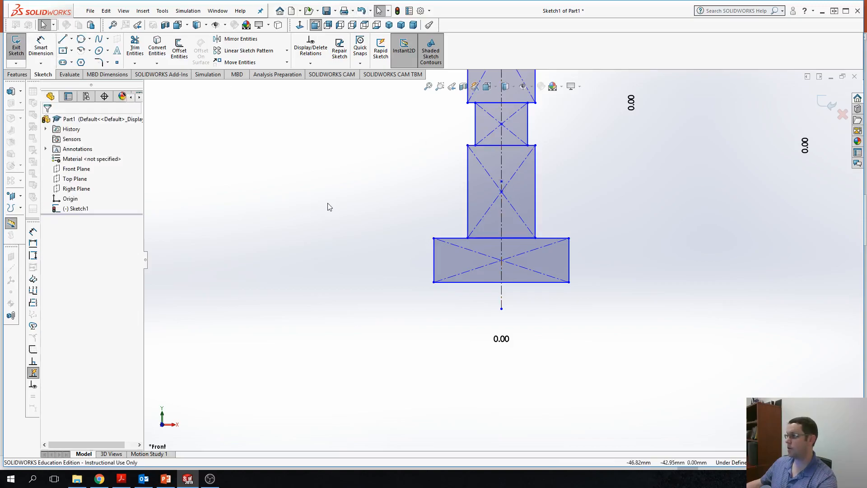
{"action": "left_click", "coordinate": [33, 47]}
{"action": "left_click", "coordinate": [502, 183]}
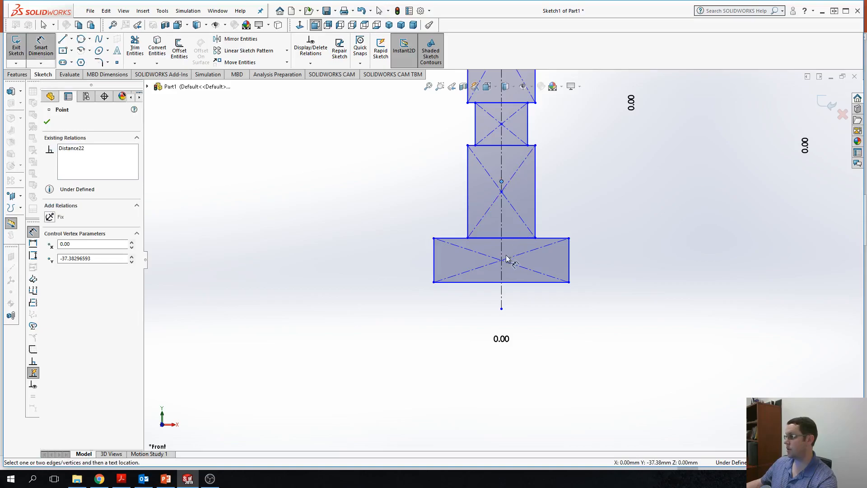
{"action": "scroll", "coordinate": [502, 264], "scroll_direction": "down", "scroll_amount": 10}
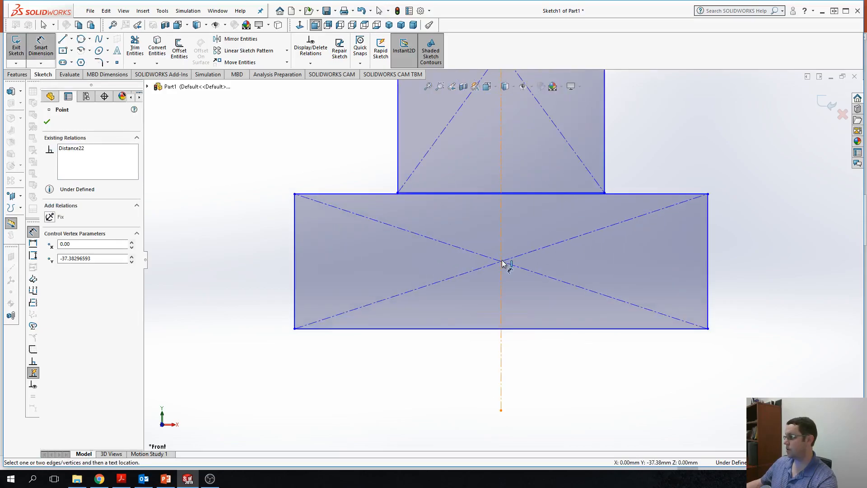
{"action": "scroll", "coordinate": [502, 264], "scroll_direction": "down", "scroll_amount": 13}
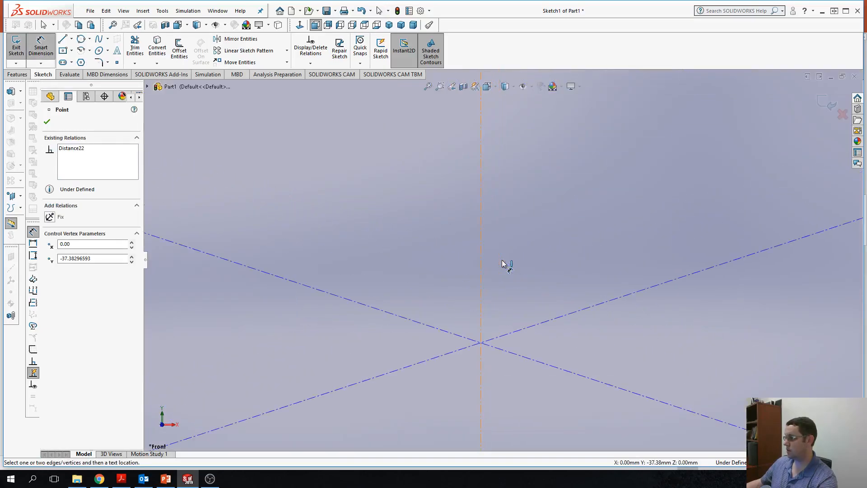
{"action": "scroll", "coordinate": [466, 393], "scroll_direction": "up", "scroll_amount": 4}
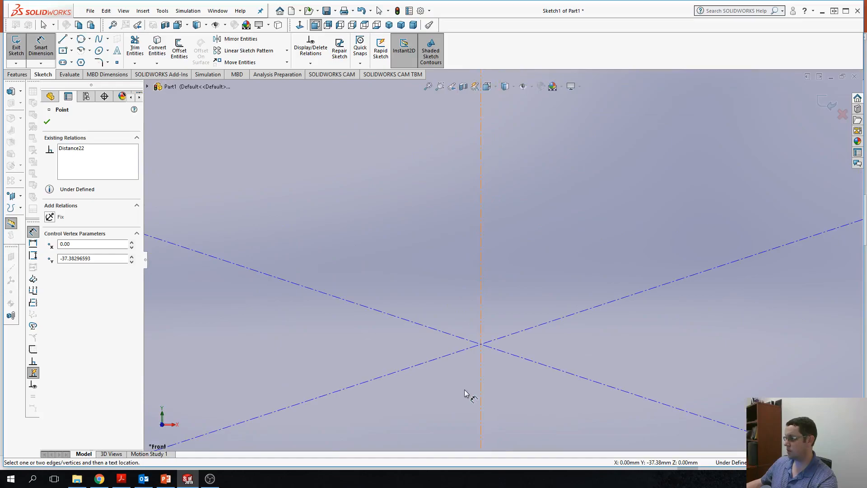
{"action": "left_click", "coordinate": [480, 344]}
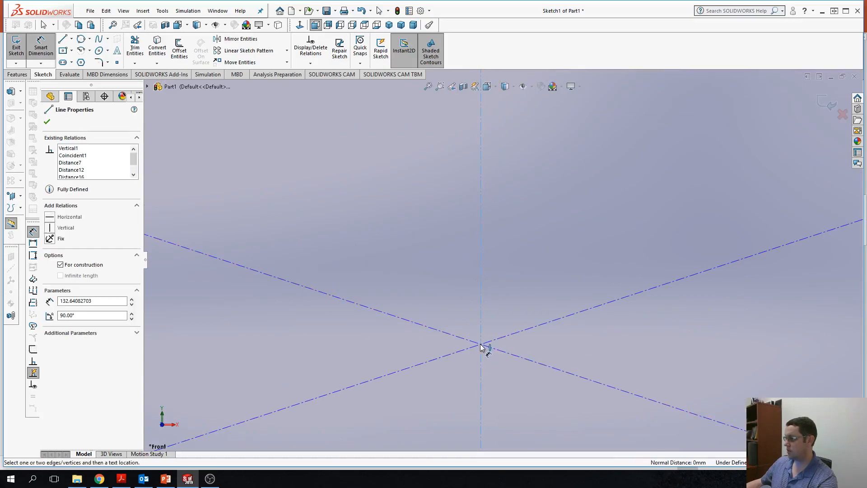
{"action": "left_click", "coordinate": [481, 345]}
{"action": "scroll", "coordinate": [479, 341], "scroll_direction": "up", "scroll_amount": 7}
{"action": "scroll", "coordinate": [505, 268], "scroll_direction": "up", "scroll_amount": 2}
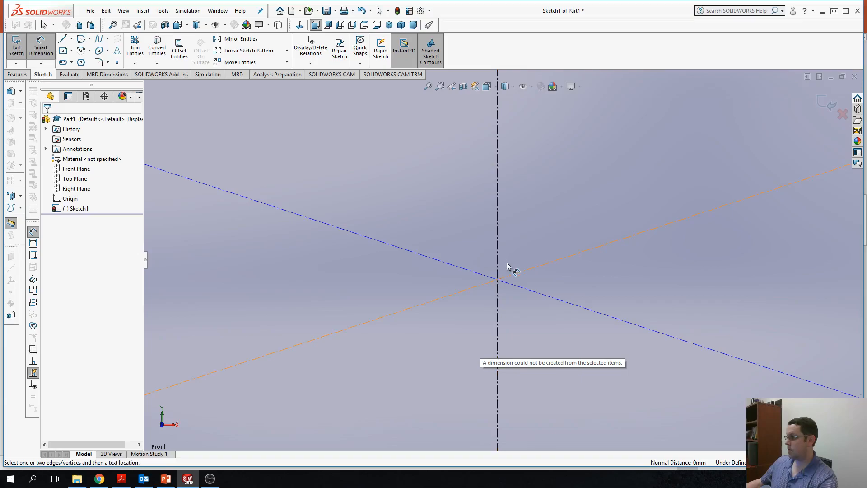
{"action": "scroll", "coordinate": [502, 272], "scroll_direction": "up", "scroll_amount": 5}
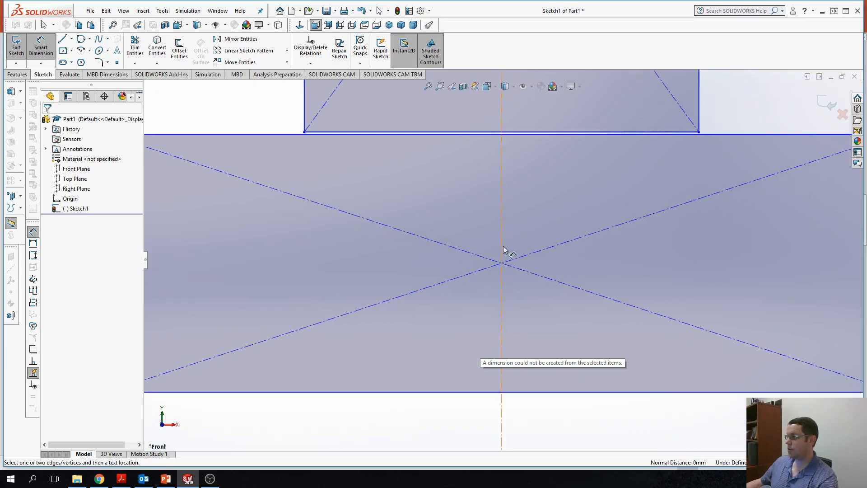
{"action": "scroll", "coordinate": [503, 246], "scroll_direction": "up", "scroll_amount": 5}
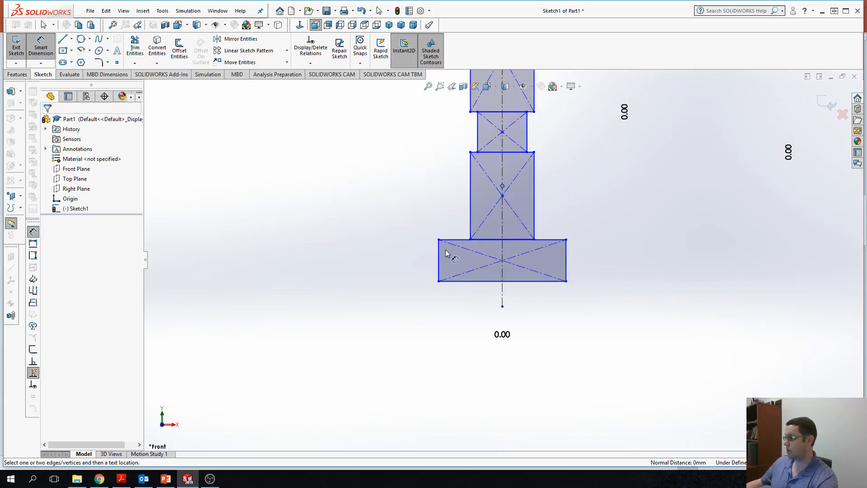
Undo the wide rectangle's move and dimension its top edge 0 mm from the bottom edge of the tall rectangle it overlaps
{"action": "key", "text": "ctrl+z"}
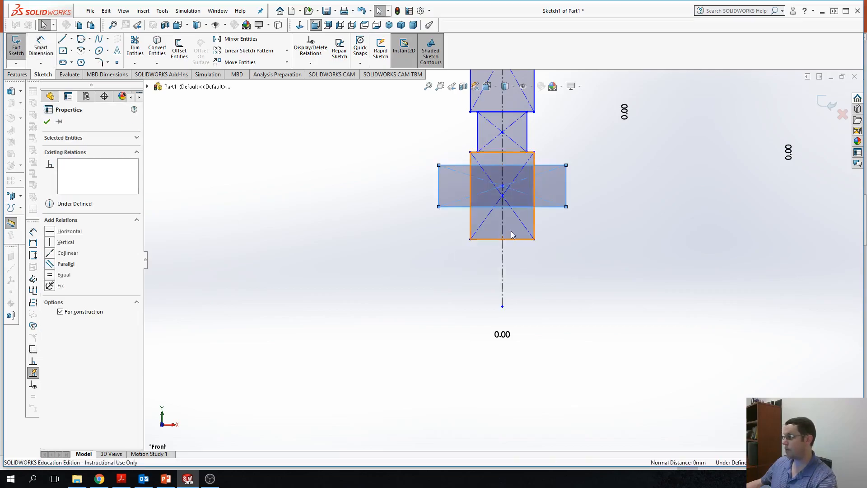
{"action": "left_click", "coordinate": [444, 233]}
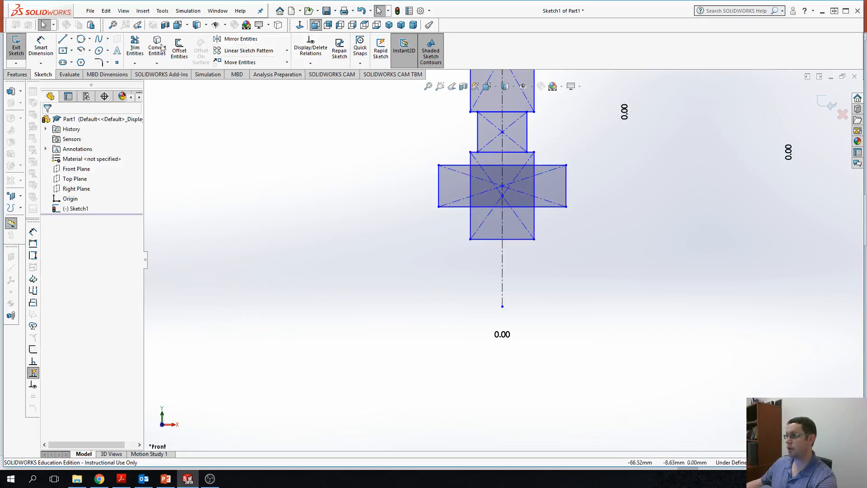
{"action": "left_click", "coordinate": [40, 47]}
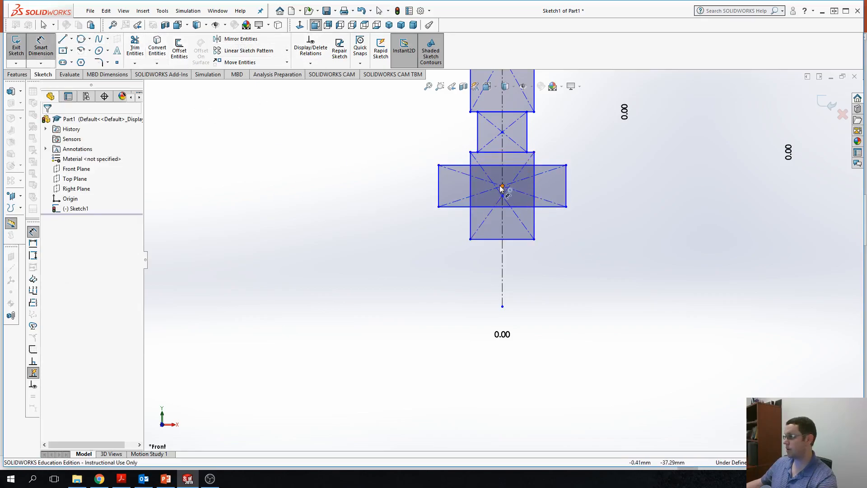
{"action": "left_click", "coordinate": [548, 165]}
{"action": "left_click", "coordinate": [523, 239]}
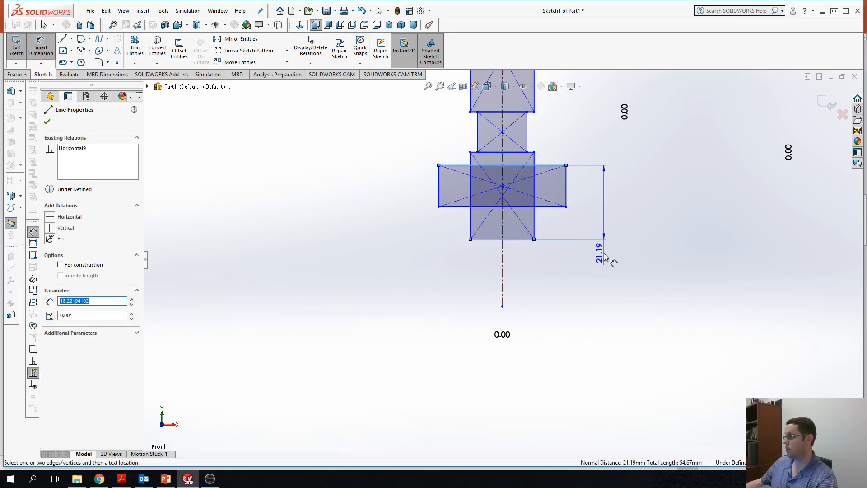
{"action": "left_click", "coordinate": [605, 256]}
{"action": "type", "text": "0"}
{"action": "key", "text": "Return"}
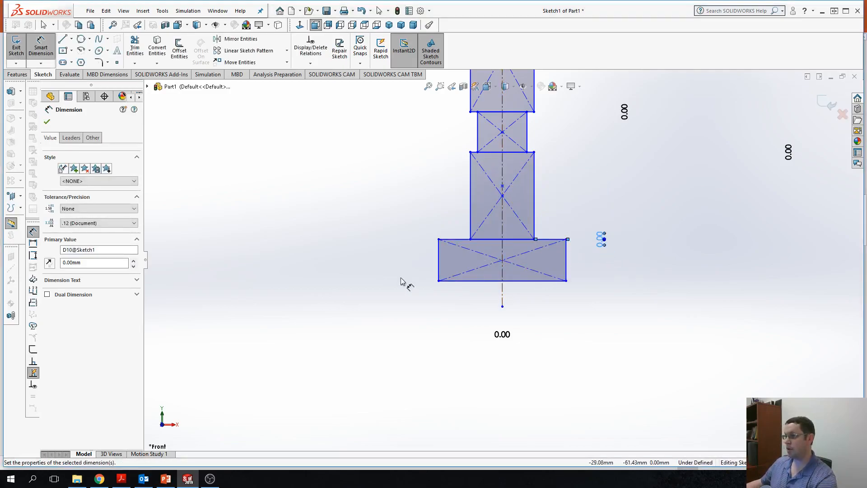
{"action": "left_click", "coordinate": [372, 233]}
Try to trim the shared edge between the top rectangle and the one below it using Power trim
{"action": "scroll", "coordinate": [393, 240], "scroll_direction": "down", "scroll_amount": 3}
{"action": "scroll", "coordinate": [459, 217], "scroll_direction": "up", "scroll_amount": 5}
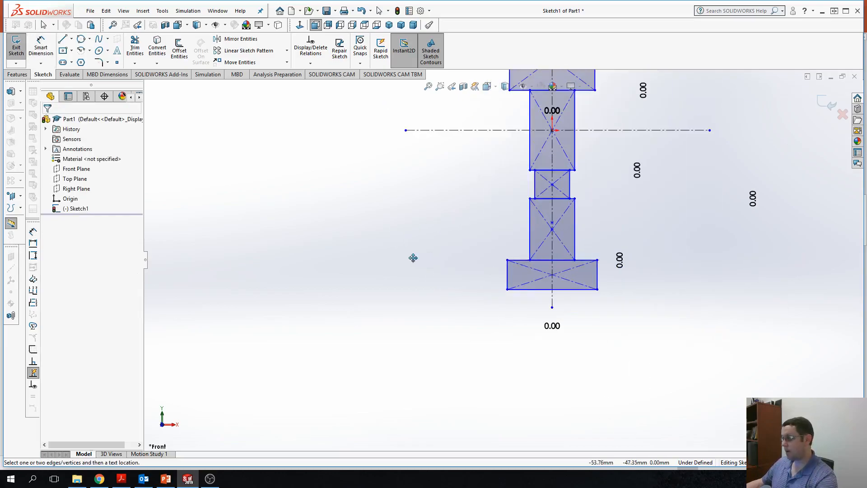
{"action": "middle_click_drag", "start_coordinate": [416, 256], "coordinate": [351, 377], "text": "ctrl"}
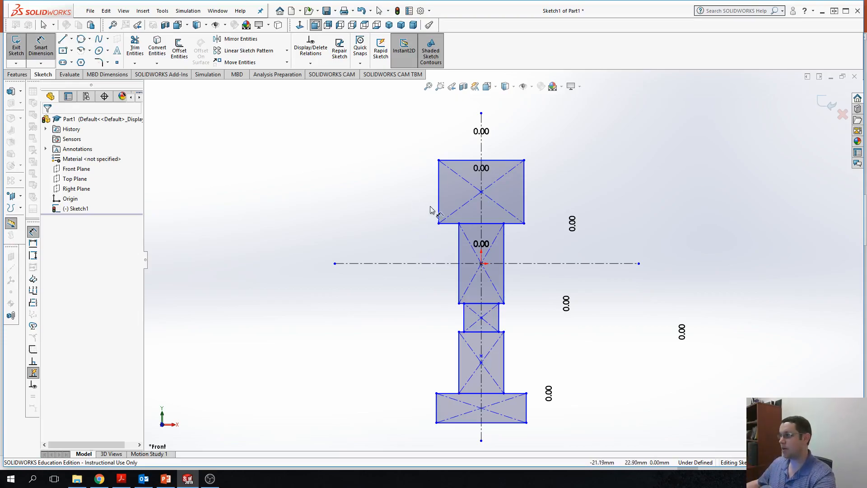
{"action": "left_click", "coordinate": [135, 48]}
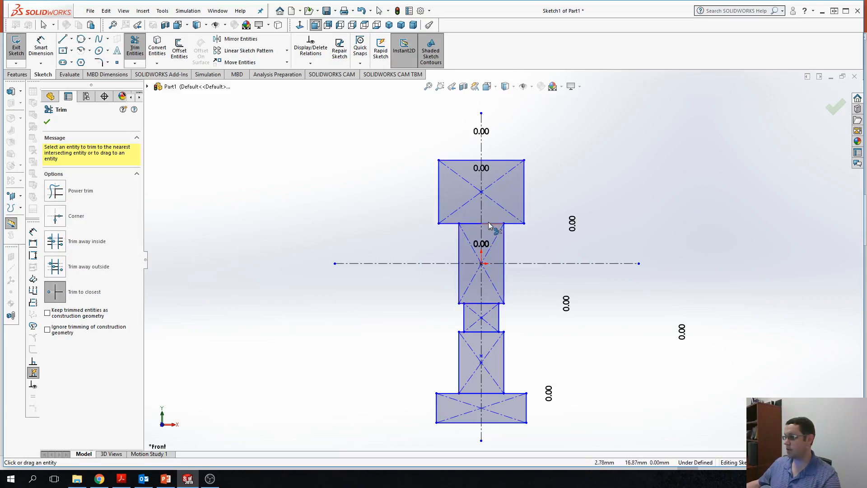
{"action": "left_click", "coordinate": [56, 241]}
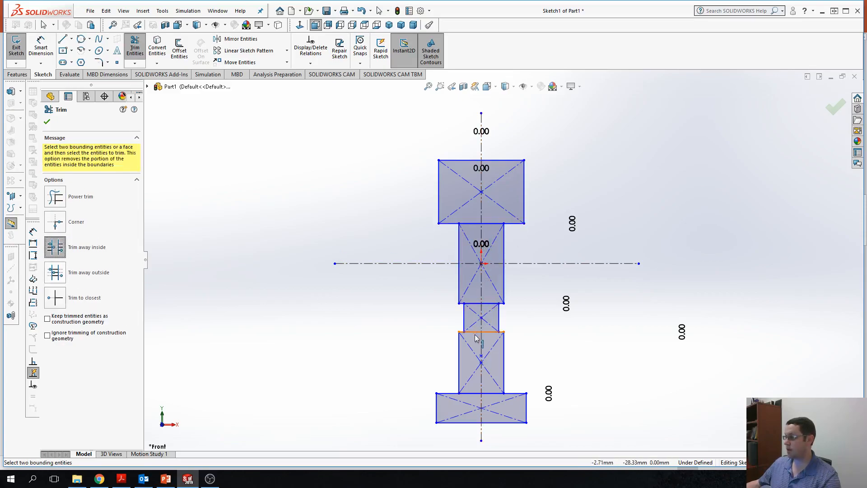
{"action": "left_click", "coordinate": [55, 197]}
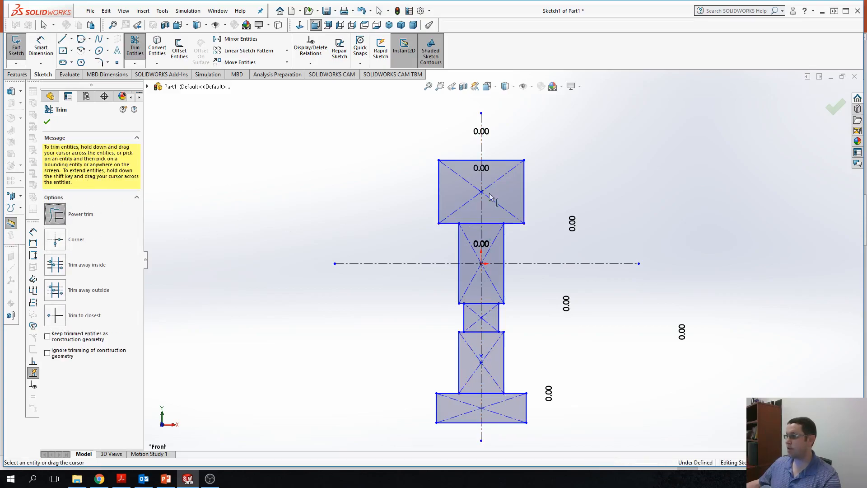
{"action": "left_click", "coordinate": [135, 46]}
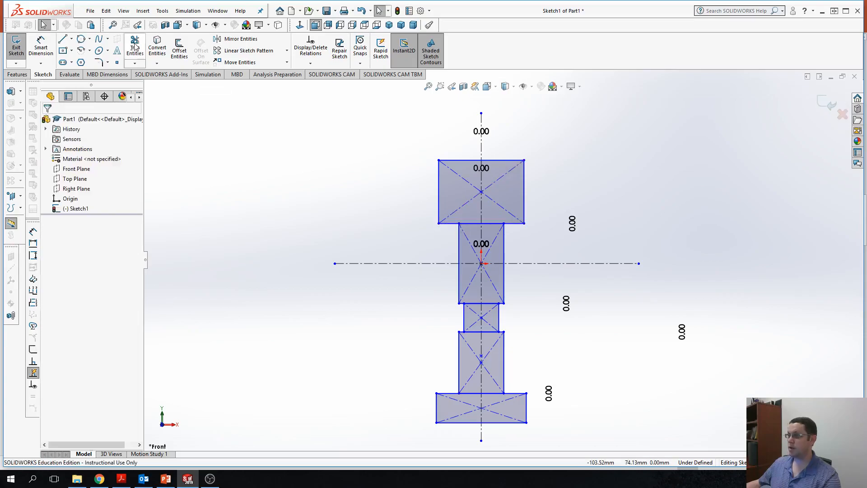
{"action": "left_click", "coordinate": [135, 46]}
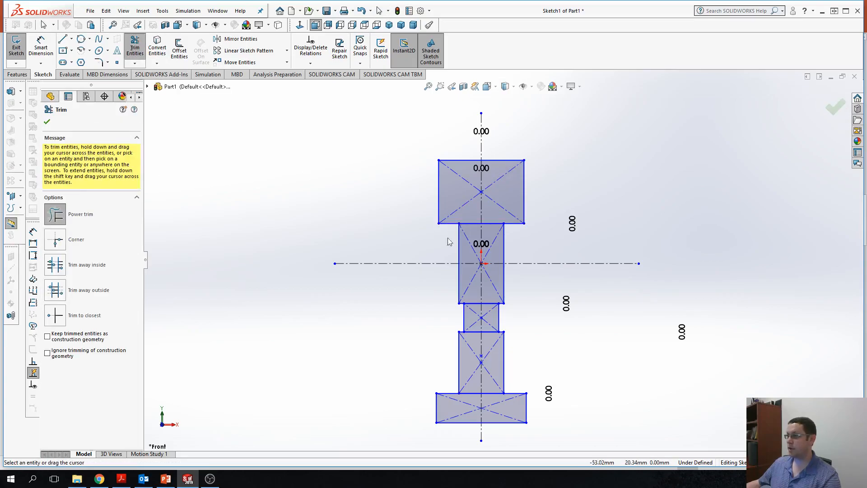
{"action": "scroll", "coordinate": [473, 228], "scroll_direction": "down", "scroll_amount": 5}
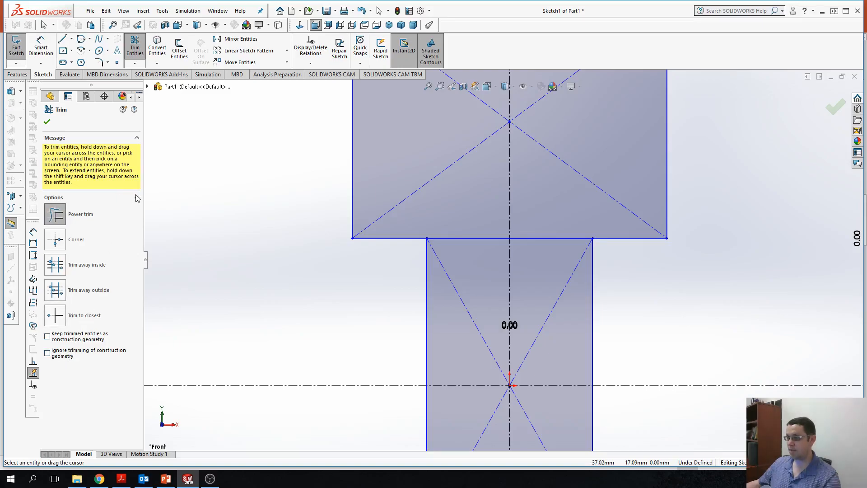
{"action": "left_click", "coordinate": [460, 238]}
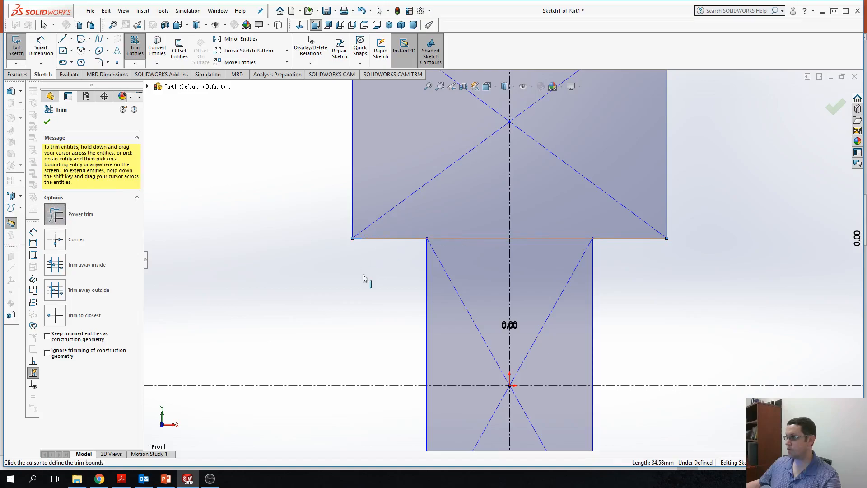
{"action": "left_click", "coordinate": [428, 238]}
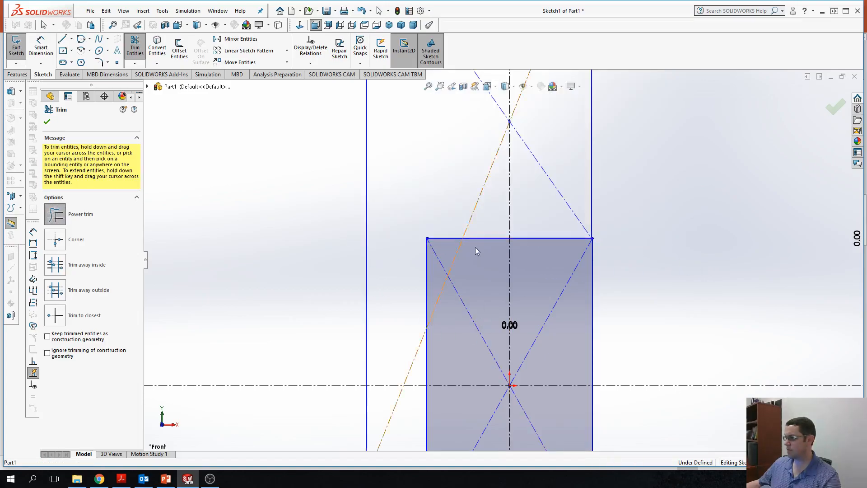
{"action": "key", "text": "Escape"}
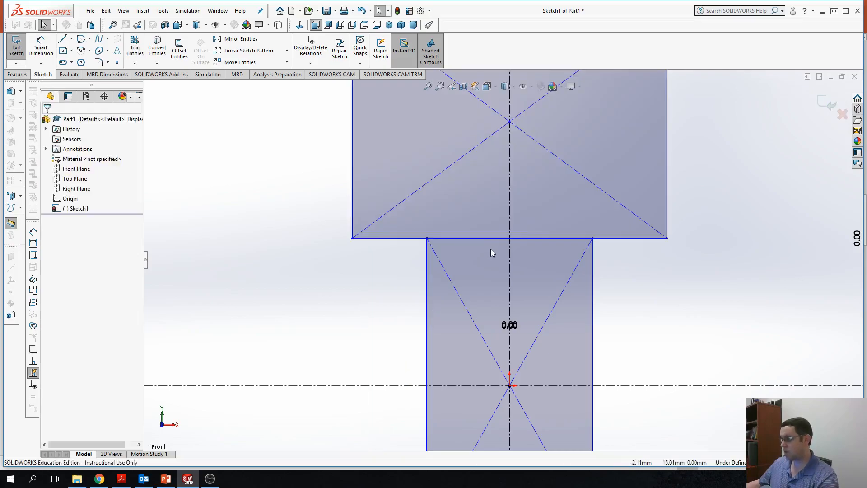
Trim away the overlapping edges between the top rectangle and the narrower one below using Trim to closest, accepting deletion of the relation
{"action": "left_click", "coordinate": [132, 47]}
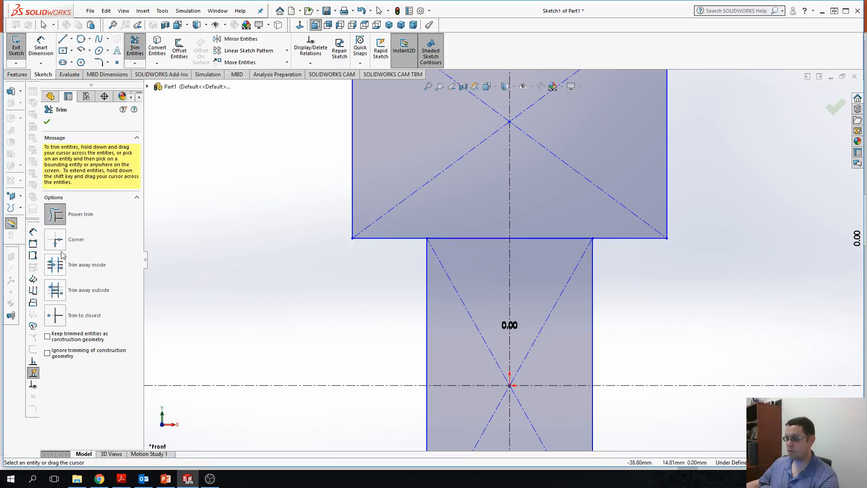
{"action": "left_click", "coordinate": [55, 315]}
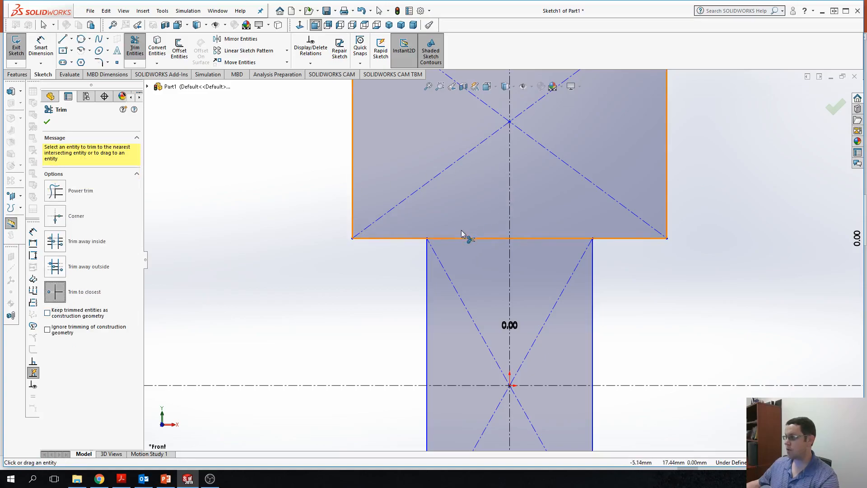
{"action": "left_click", "coordinate": [484, 237]}
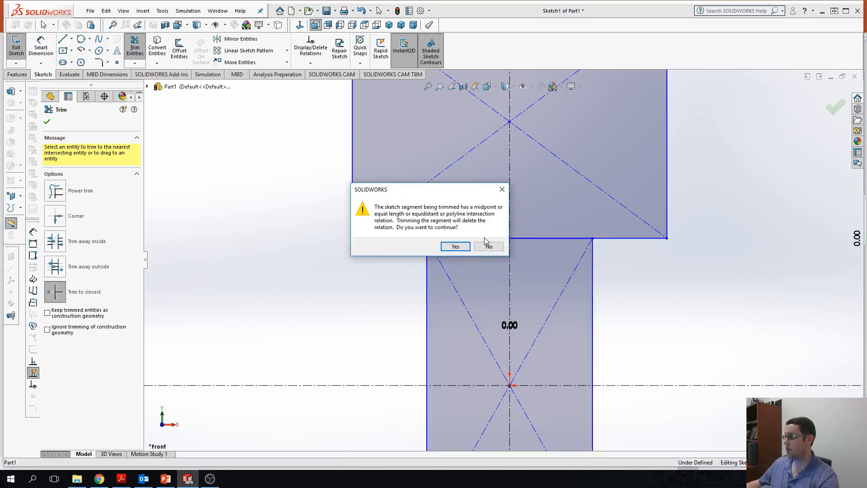
{"action": "left_click", "coordinate": [456, 247]}
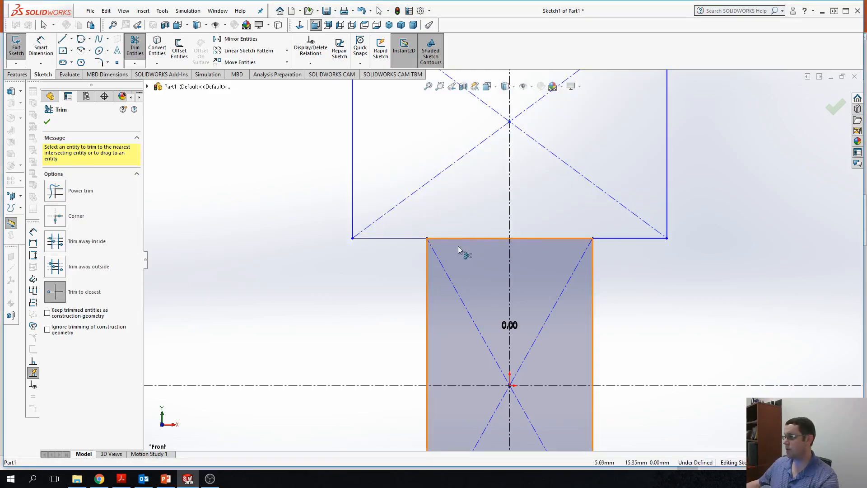
{"action": "left_click", "coordinate": [483, 237]}
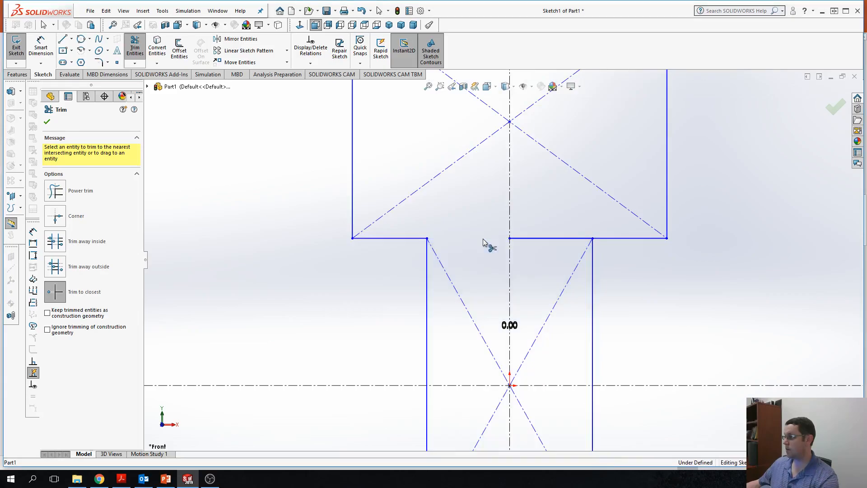
{"action": "left_click", "coordinate": [529, 238]}
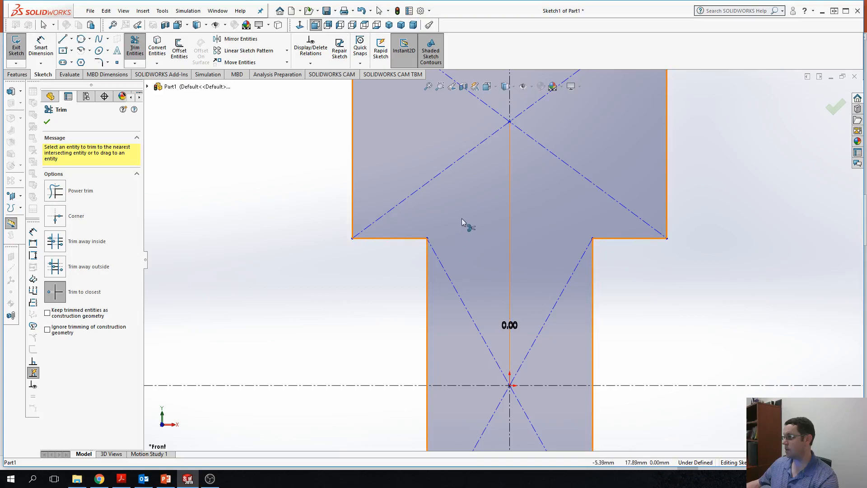
Try to trim the top rectangle's construction diagonals with Trim to closest, and undo those trims
{"action": "scroll", "coordinate": [469, 218], "scroll_direction": "up", "scroll_amount": 3}
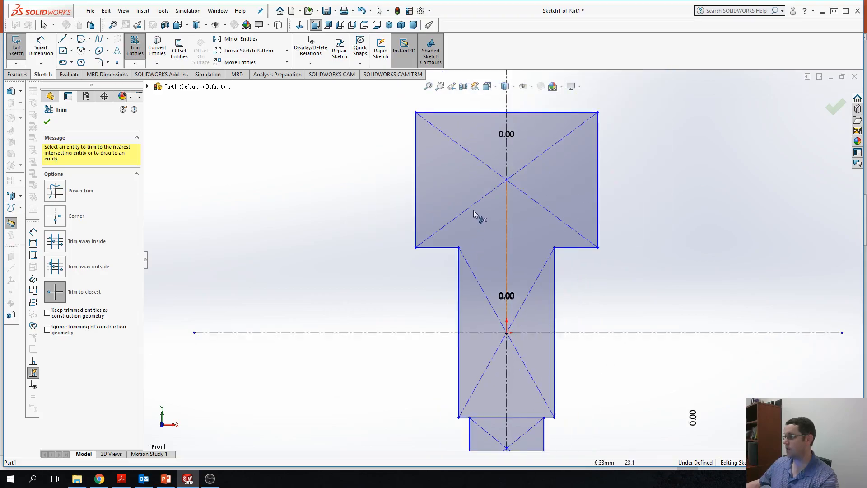
{"action": "left_click", "coordinate": [476, 201]}
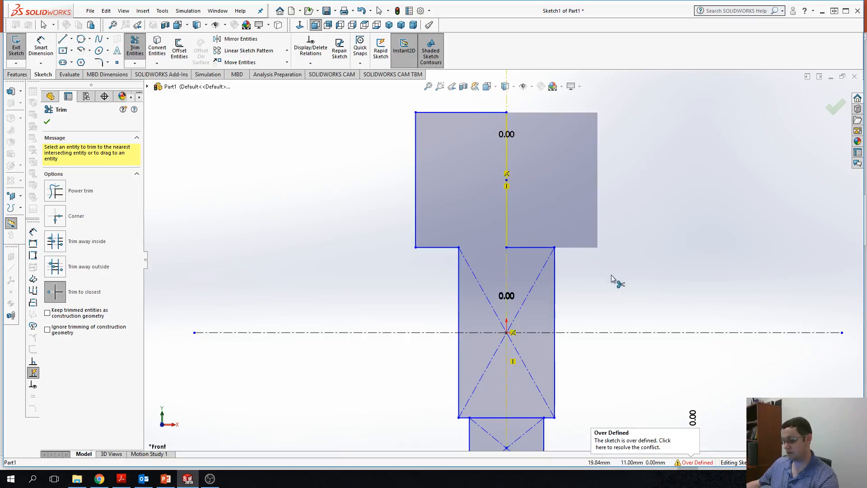
{"action": "key", "text": "ctrl+z"}
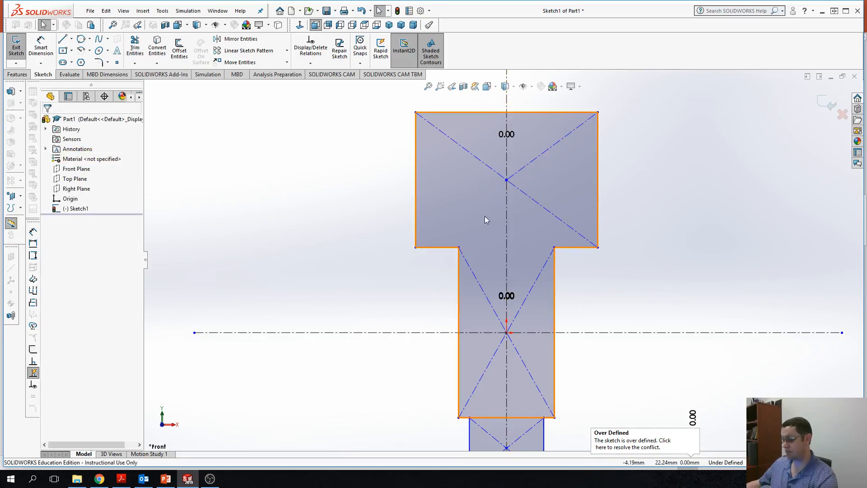
{"action": "key", "text": "ctrl+z"}
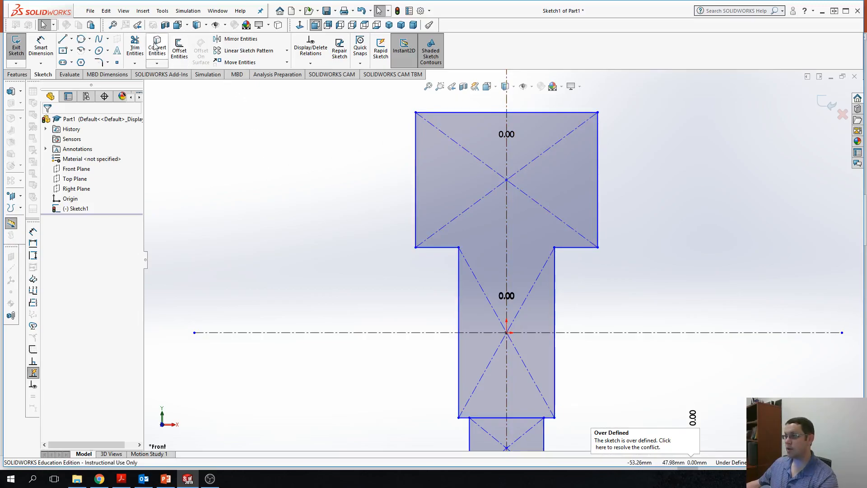
Trim away the shared edge between the rectangle at the origin and the small narrow one below it using Trim to closest
{"action": "left_click", "coordinate": [135, 48]}
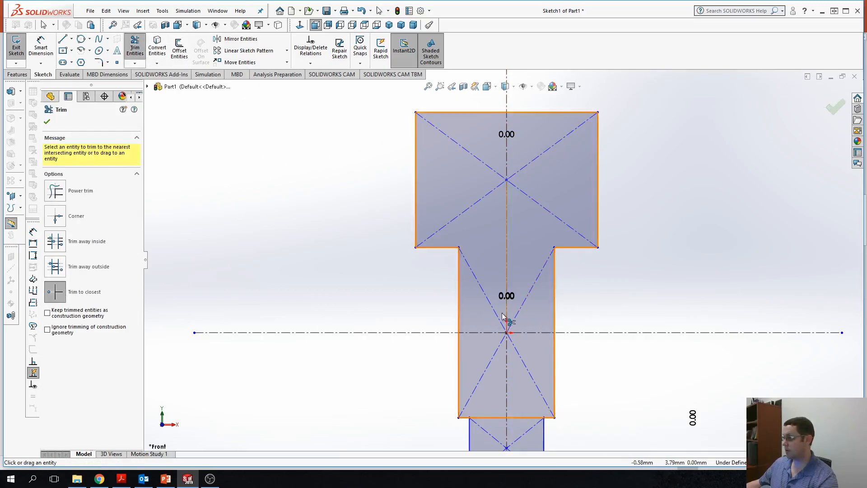
{"action": "scroll", "coordinate": [506, 321], "scroll_direction": "up", "scroll_amount": 3}
{"action": "scroll", "coordinate": [501, 339], "scroll_direction": "up", "scroll_amount": 2}
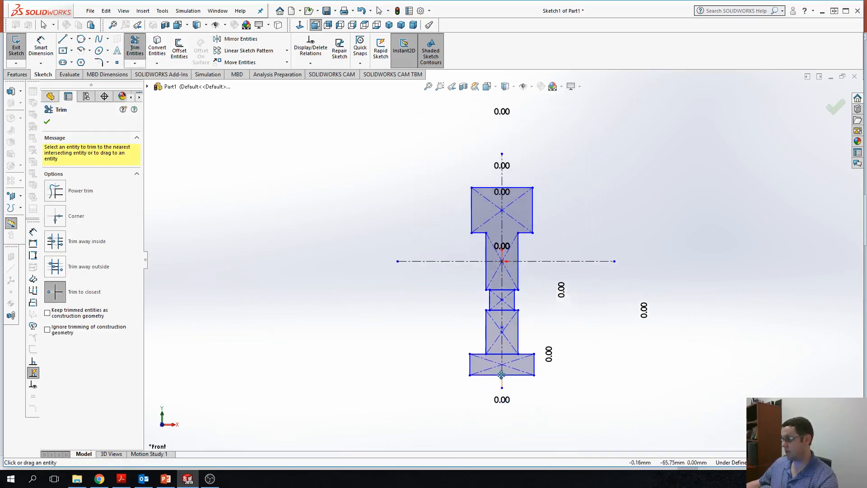
{"action": "scroll", "coordinate": [494, 247], "scroll_direction": "down", "scroll_amount": 4}
{"action": "scroll", "coordinate": [491, 246], "scroll_direction": "down", "scroll_amount": 3}
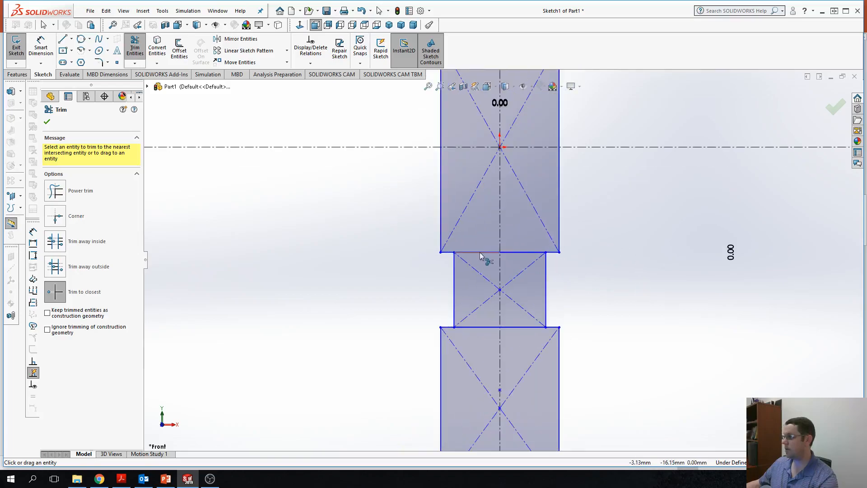
{"action": "left_click", "coordinate": [482, 253]}
{"action": "left_click", "coordinate": [519, 252]}
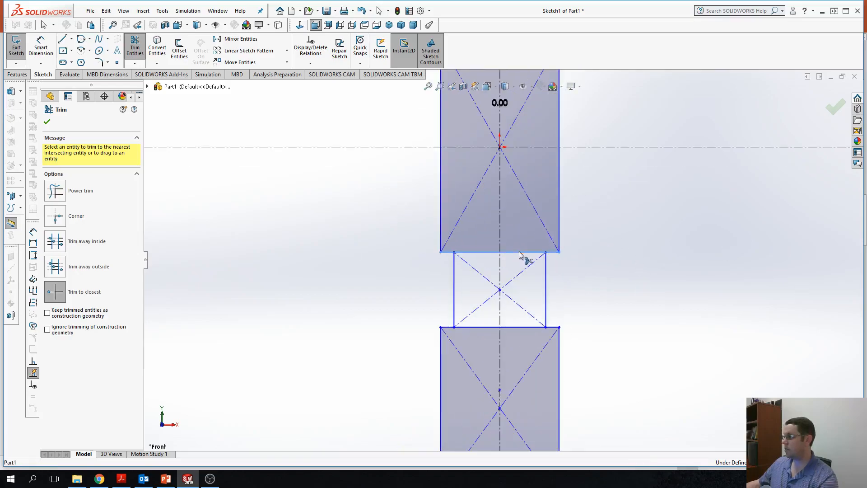
{"action": "left_click", "coordinate": [489, 251]}
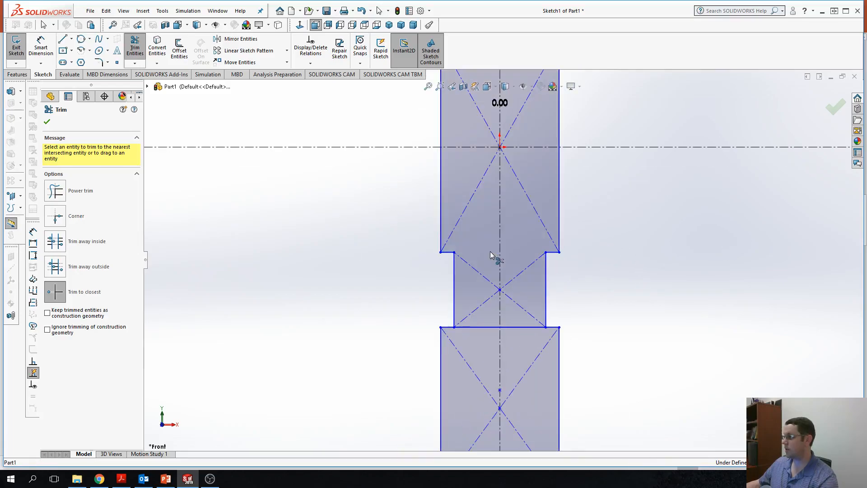
Trim away the shared edge between the small narrow rectangle and the wider one directly below it on both sides of the centerline
{"action": "left_click", "coordinate": [476, 327]}
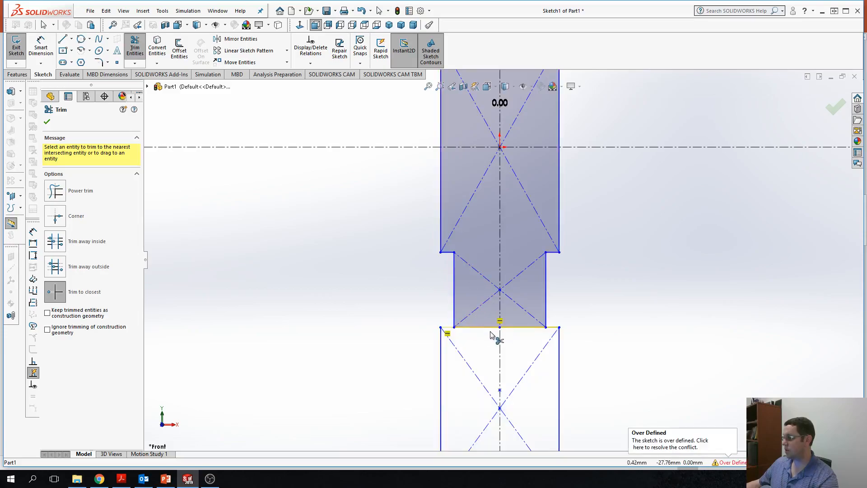
{"action": "key", "text": "ctrl+z"}
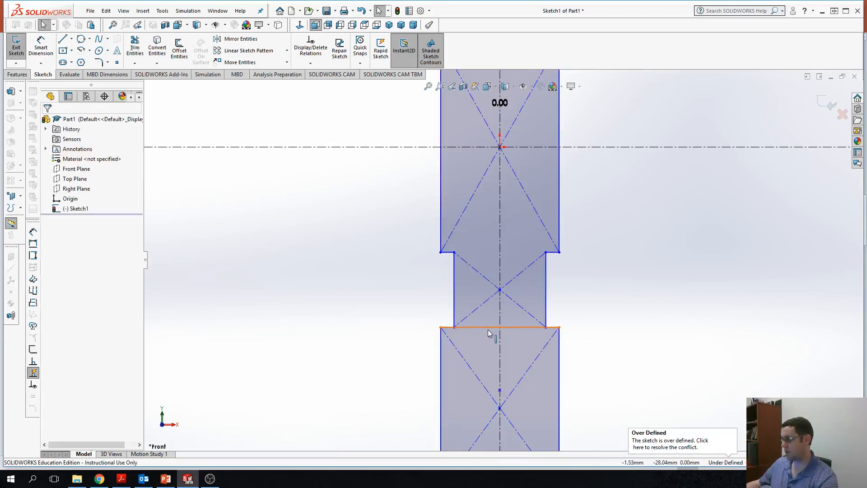
{"action": "scroll", "coordinate": [484, 327], "scroll_direction": "down", "scroll_amount": 5}
{"action": "scroll", "coordinate": [484, 326], "scroll_direction": "down", "scroll_amount": 3}
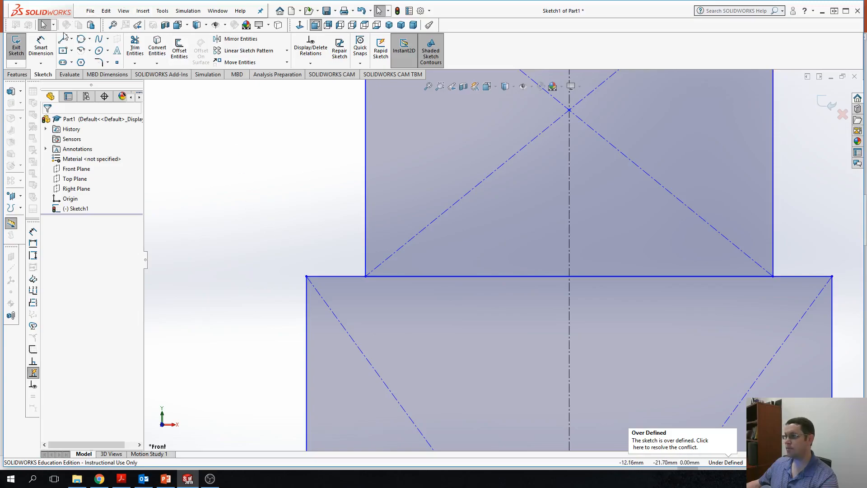
{"action": "left_click", "coordinate": [41, 45]}
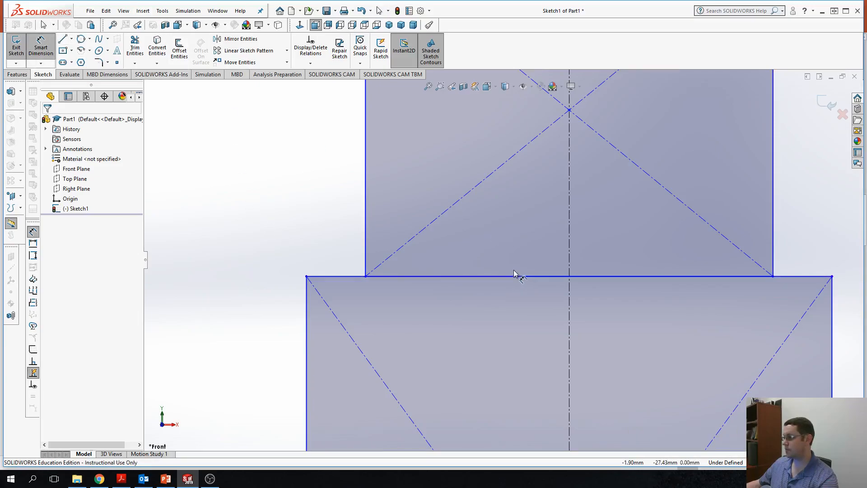
{"action": "left_click", "coordinate": [135, 49]}
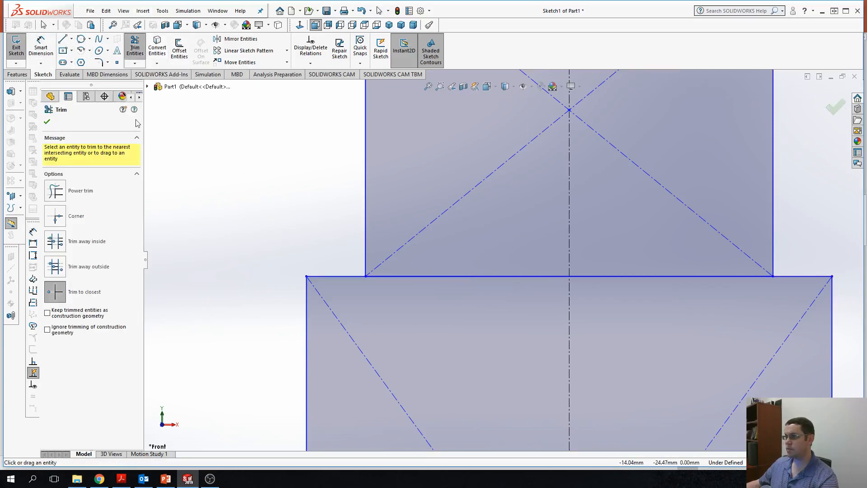
{"action": "left_click", "coordinate": [475, 275]}
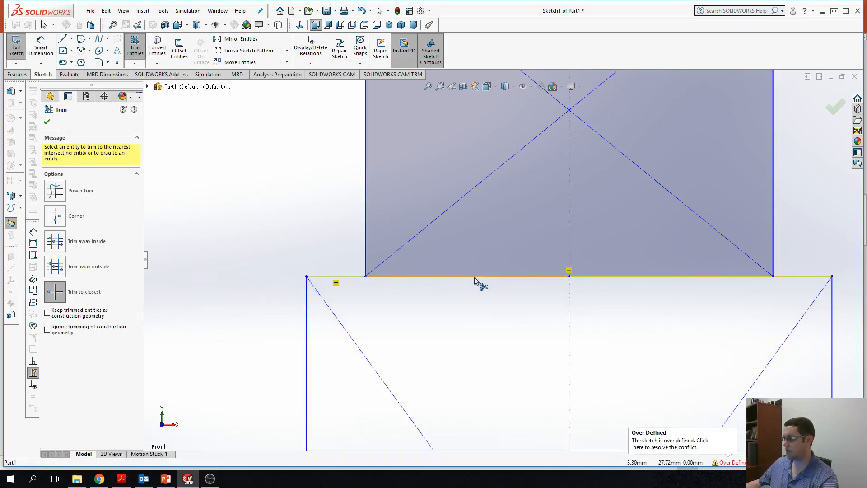
{"action": "left_click", "coordinate": [474, 276]}
{"action": "left_click", "coordinate": [456, 245]}
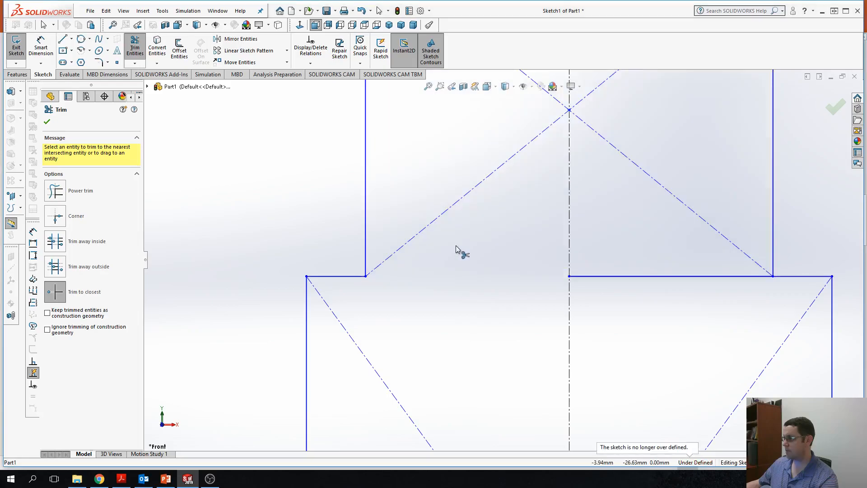
{"action": "left_click", "coordinate": [613, 275]}
Trim away the shared edge between the second-lowest rectangle and the wide bottom rectangle, removing both overlapping lines
{"action": "scroll", "coordinate": [565, 275], "scroll_direction": "up", "scroll_amount": 5}
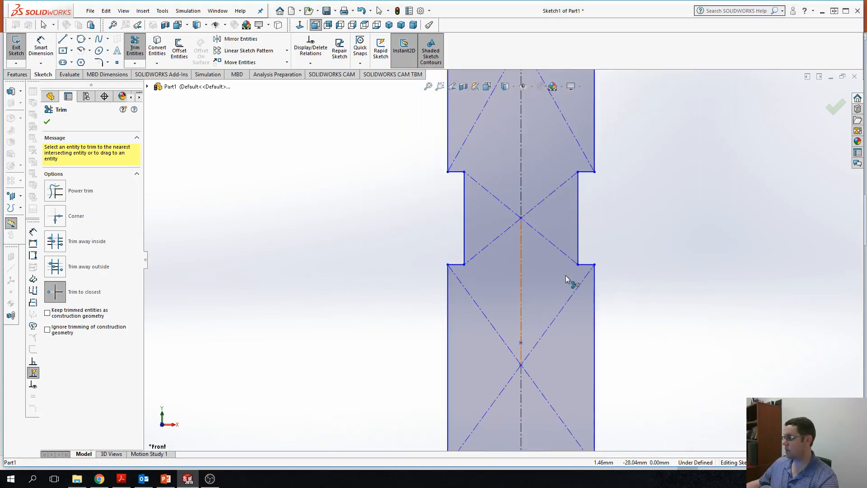
{"action": "scroll", "coordinate": [565, 275], "scroll_direction": "up", "scroll_amount": 3}
{"action": "scroll", "coordinate": [527, 351], "scroll_direction": "down", "scroll_amount": 7}
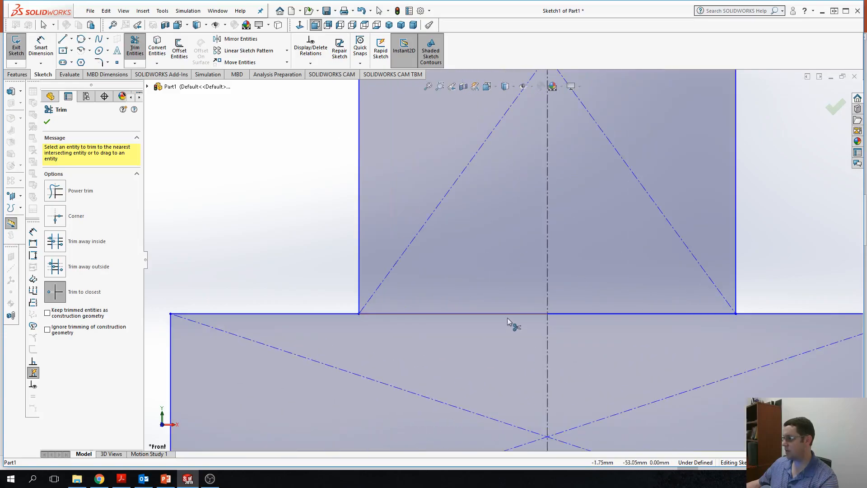
{"action": "left_click", "coordinate": [502, 313]}
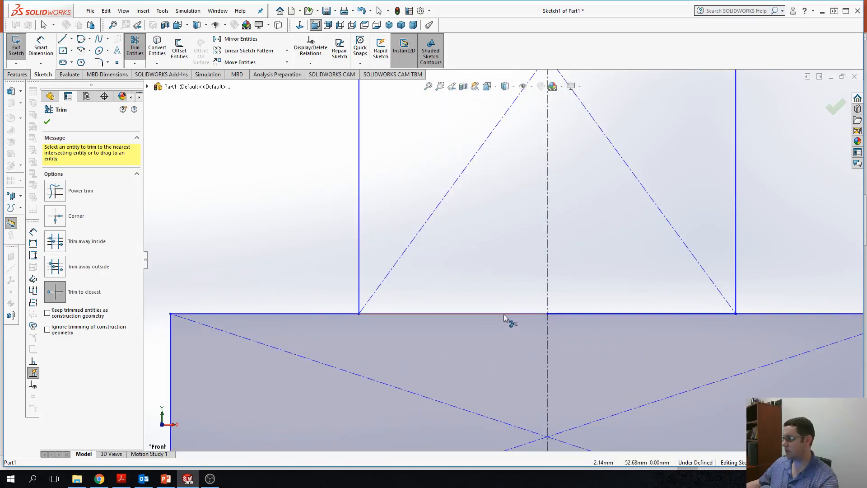
{"action": "left_click", "coordinate": [504, 313]}
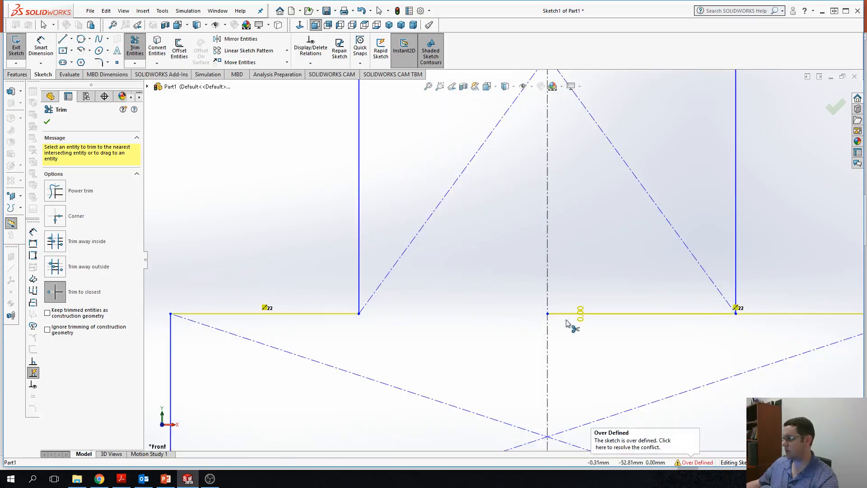
{"action": "left_click", "coordinate": [610, 315]}
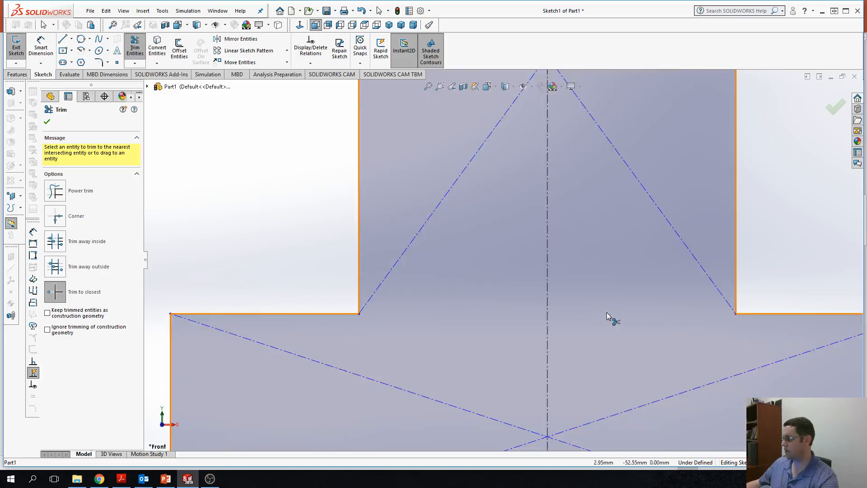
Trim away the outline edges of the upper four rectangles that lie right of the vertical centerline
{"action": "scroll", "coordinate": [560, 313], "scroll_direction": "up", "scroll_amount": 5}
{"action": "middle_click_drag", "start_coordinate": [523, 246], "coordinate": [494, 405], "text": "ctrl"}
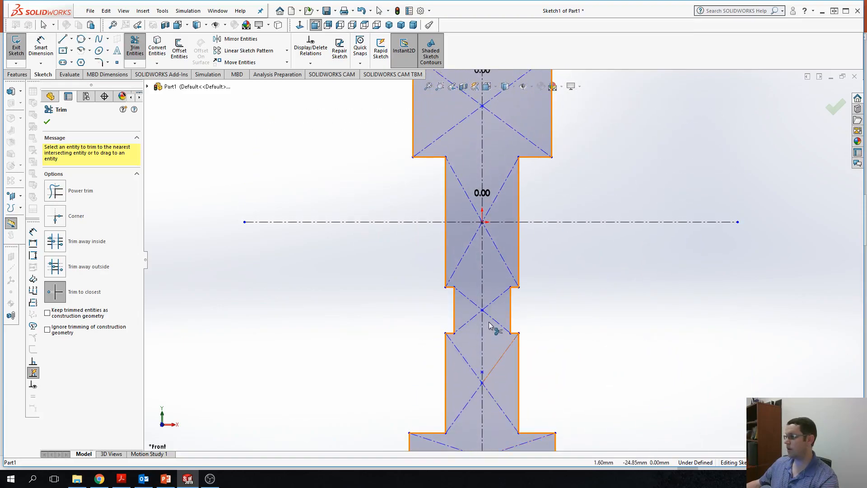
{"action": "scroll", "coordinate": [490, 322], "scroll_direction": "up", "scroll_amount": 2}
{"action": "middle_click_drag", "start_coordinate": [486, 277], "coordinate": [478, 302], "text": "ctrl"}
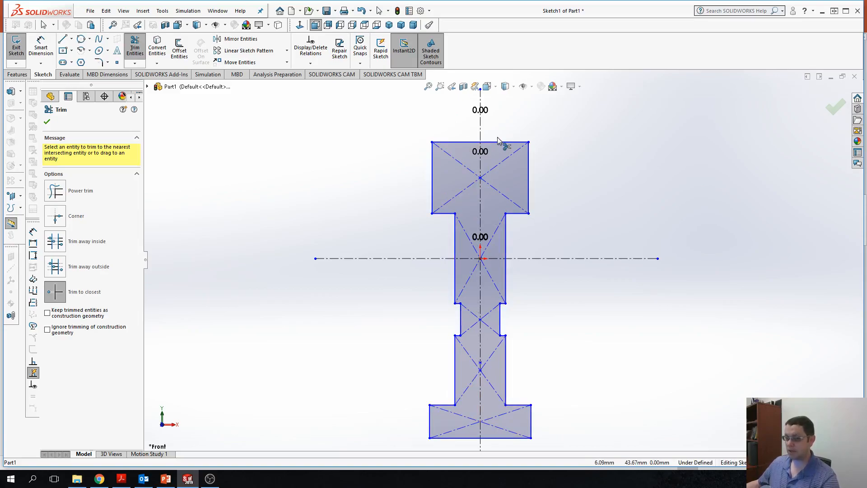
{"action": "left_click", "coordinate": [507, 143]}
{"action": "left_click", "coordinate": [528, 167]}
{"action": "left_click", "coordinate": [510, 214]}
{"action": "left_click", "coordinate": [506, 240]}
{"action": "left_click", "coordinate": [508, 283]}
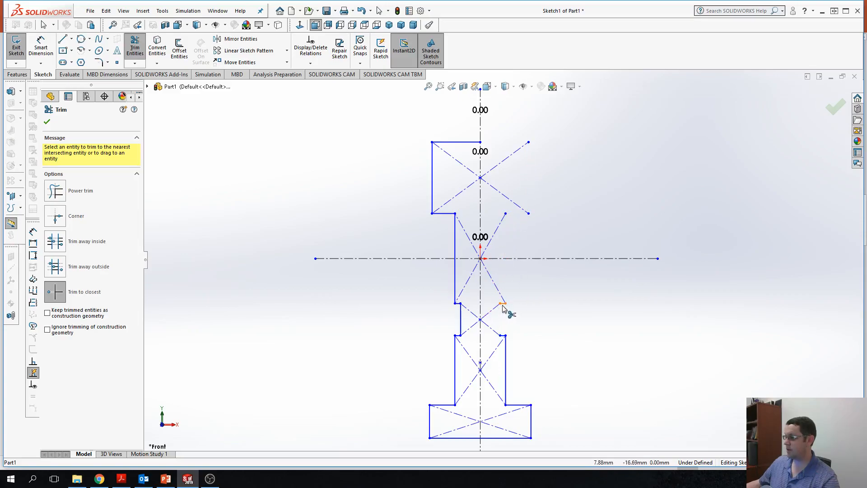
{"action": "left_click", "coordinate": [506, 353]}
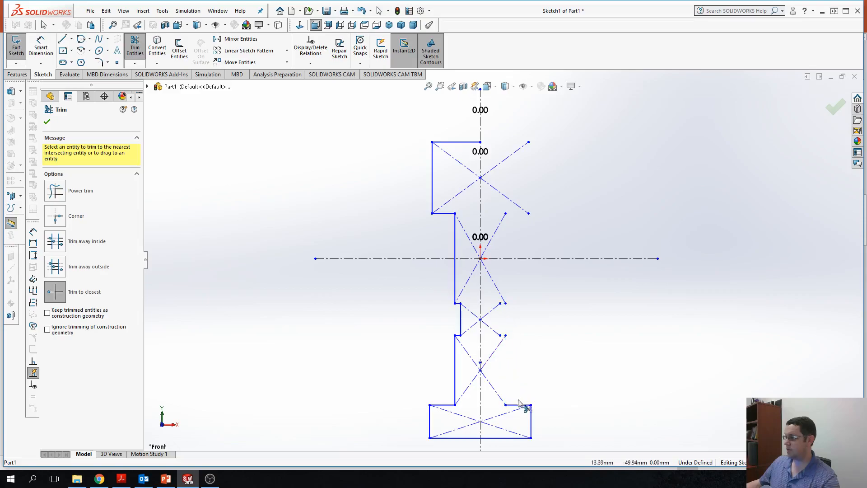
Trim away the bottom rectangle's outline and construction diagonals on the right half of the centerline
{"action": "left_click", "coordinate": [519, 405]}
{"action": "left_click", "coordinate": [531, 420]}
{"action": "left_click", "coordinate": [509, 438]}
{"action": "left_click", "coordinate": [512, 432]}
{"action": "left_click", "coordinate": [510, 412]}
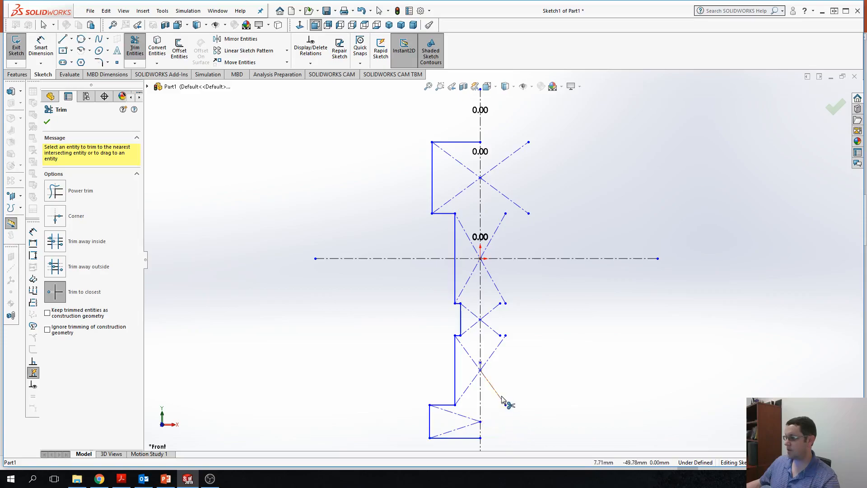
Trim both right-hand diagonal halves of the second-lowest rectangle, and undo the upper one's trim
{"action": "left_click", "coordinate": [495, 390]}
{"action": "left_click", "coordinate": [494, 351]}
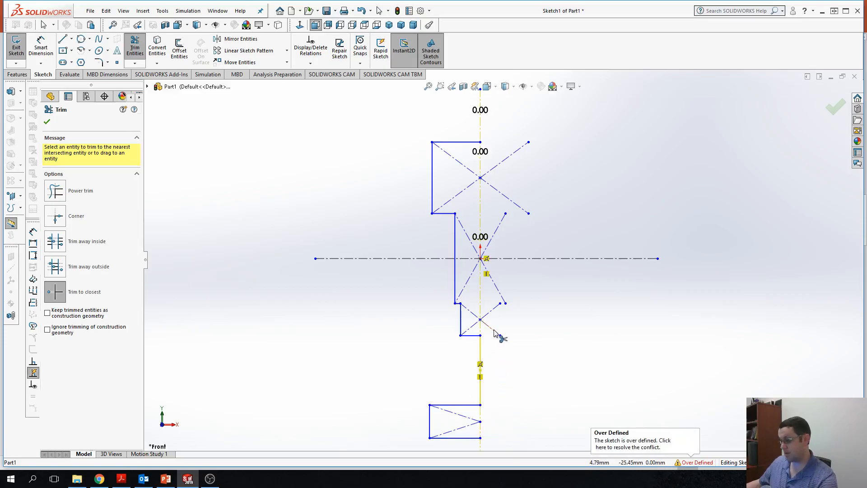
{"action": "key", "text": "ctrl+z"}
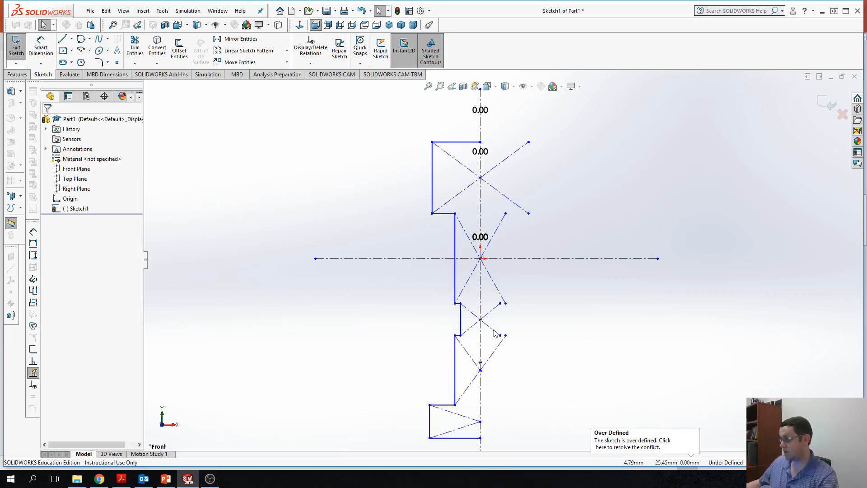
Trim away all remaining construction diagonals right of the vertical centerline using Trim to closest
{"action": "left_click", "coordinate": [501, 293]}
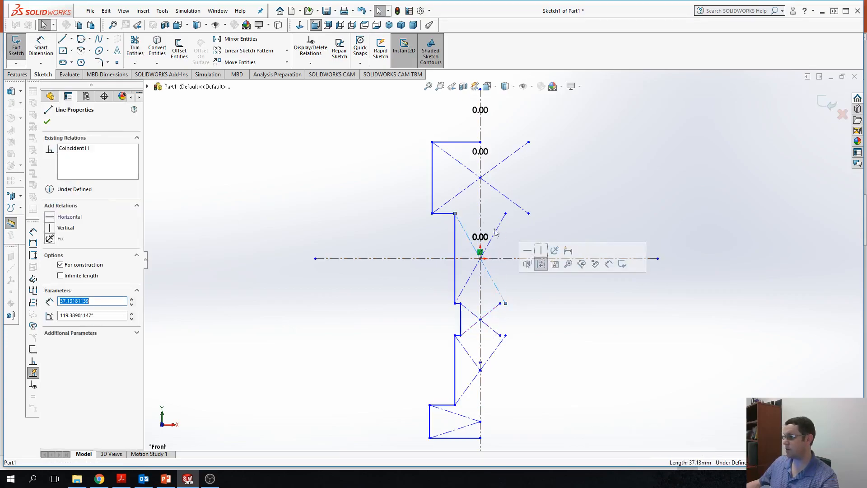
{"action": "left_click", "coordinate": [135, 46]}
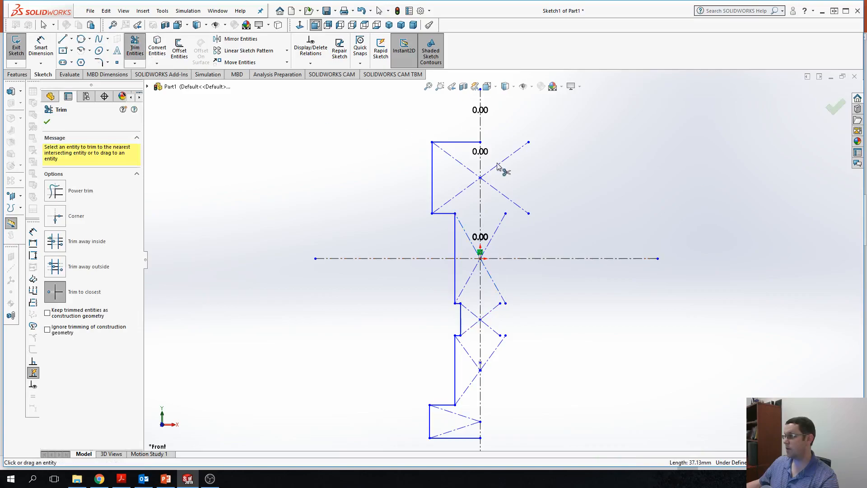
{"action": "left_click", "coordinate": [500, 223]}
{"action": "left_click", "coordinate": [492, 282]}
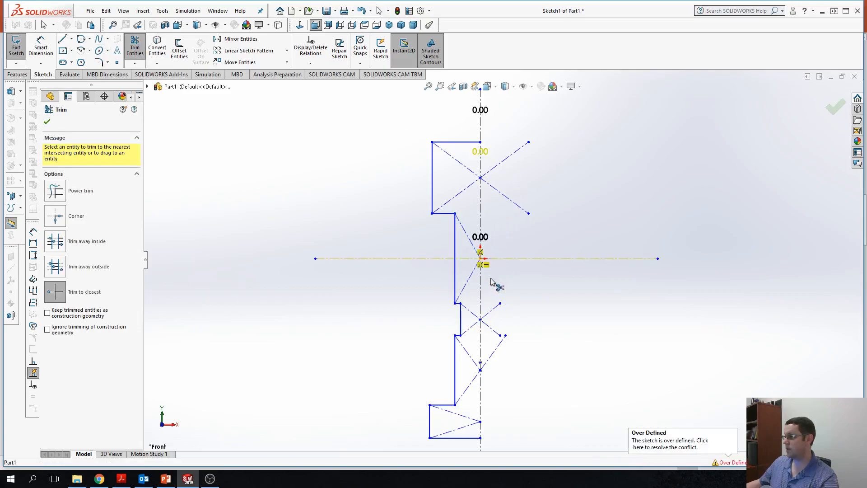
{"action": "left_click", "coordinate": [510, 200]}
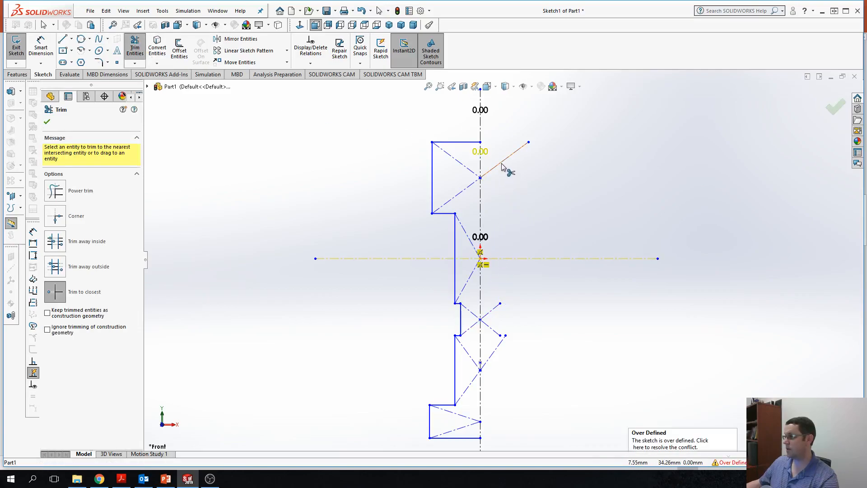
{"action": "left_click", "coordinate": [503, 162]}
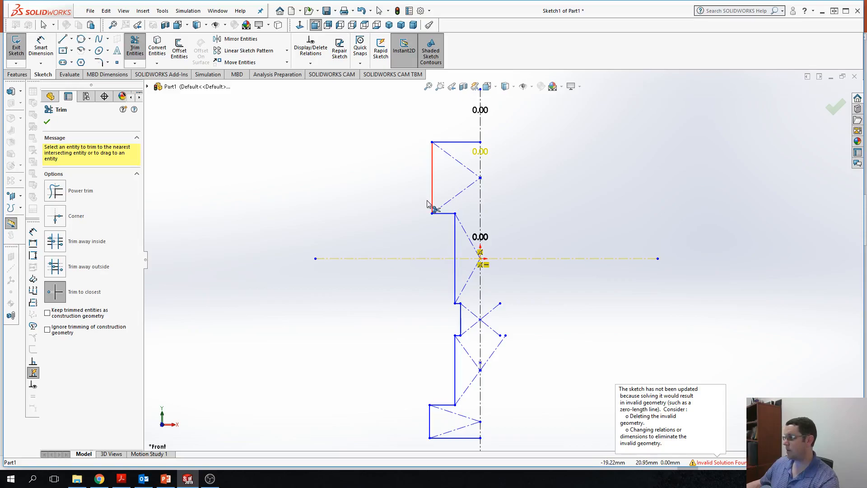
{"action": "left_click", "coordinate": [494, 332]}
{"action": "left_click", "coordinate": [494, 312]}
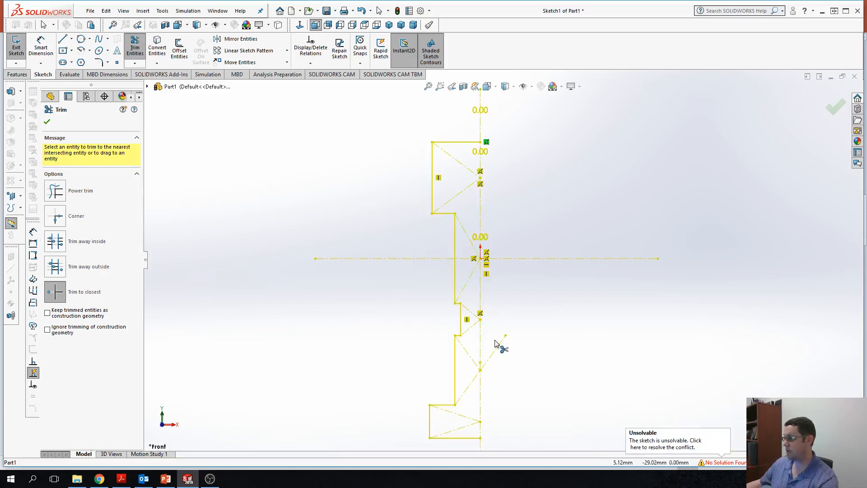
{"action": "left_click", "coordinate": [496, 350]}
Draw a vertical line about 106 mm long on the centerline from the top edge's endpoint to the bottom edge's, closing the half profile
{"action": "left_click", "coordinate": [63, 39]}
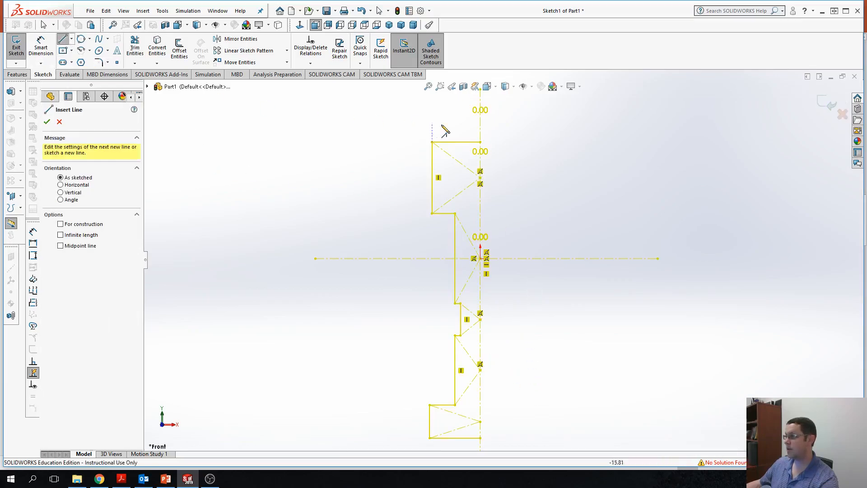
{"action": "left_click", "coordinate": [480, 141]}
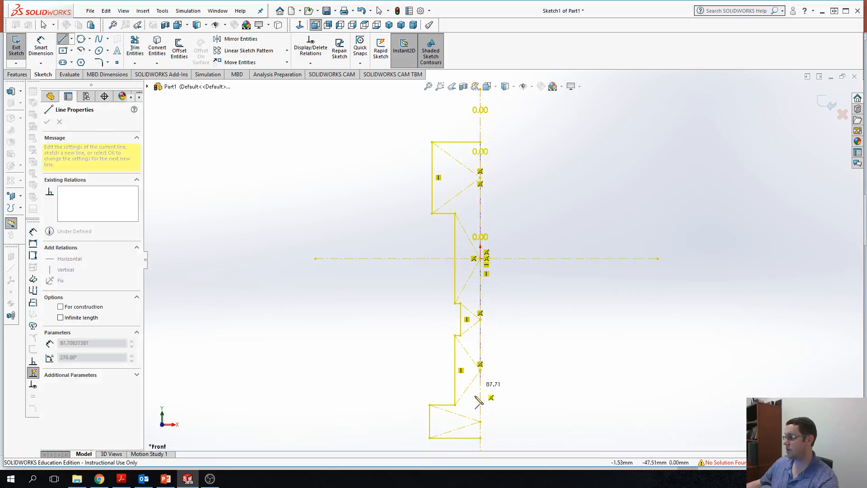
{"action": "left_click", "coordinate": [480, 437]}
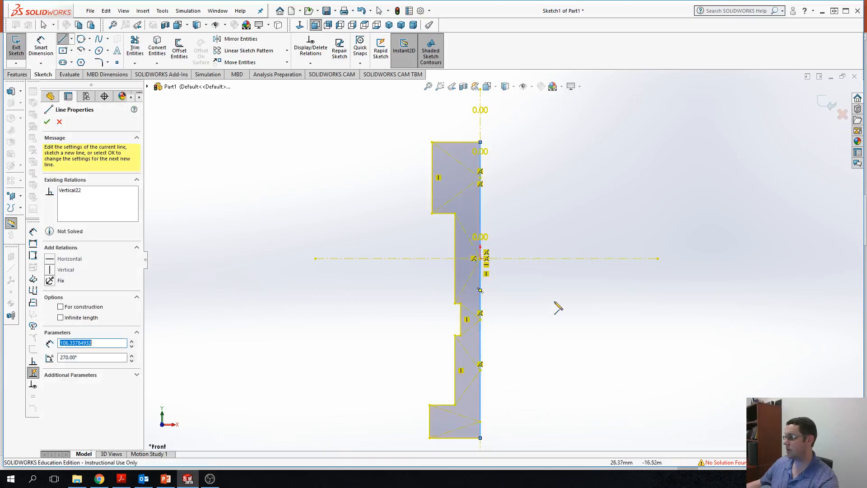
{"action": "key", "text": "Escape"}
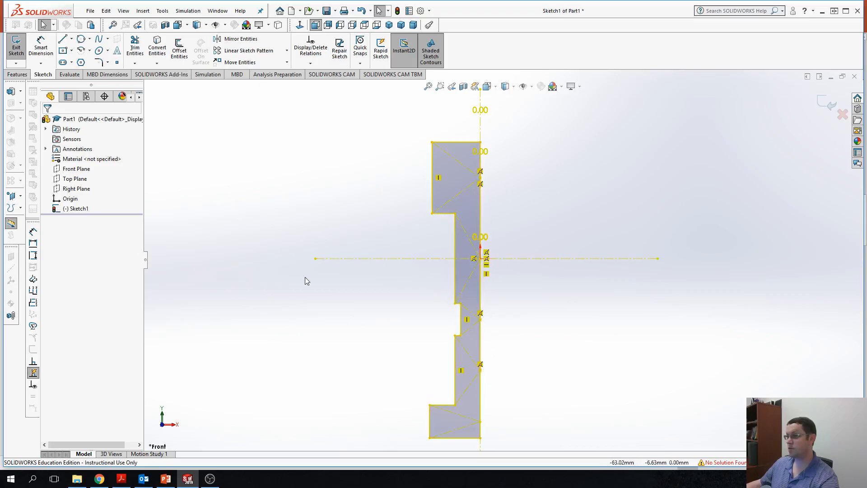
Set up a 360-degree Revolved Boss/Base of the closed half profile region with its top edge as the axis
{"action": "left_click", "coordinate": [17, 74]}
{"action": "left_click", "coordinate": [49, 53]}
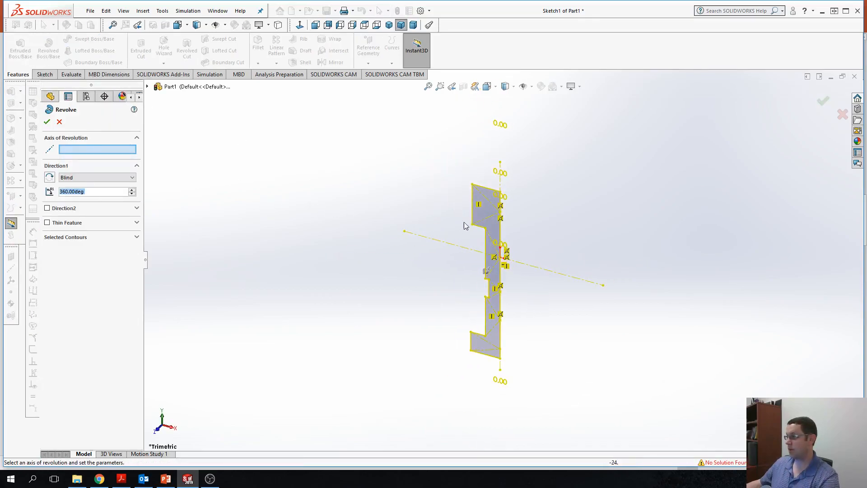
{"action": "left_click", "coordinate": [486, 187]}
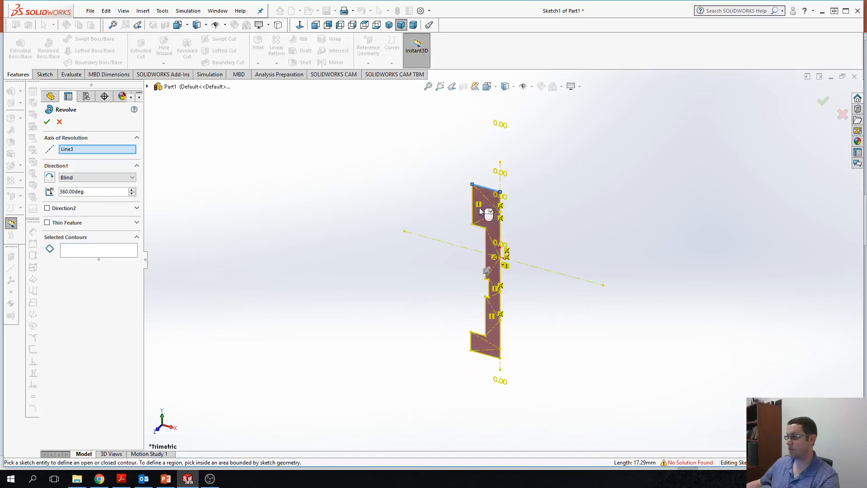
{"action": "left_click", "coordinate": [484, 207]}
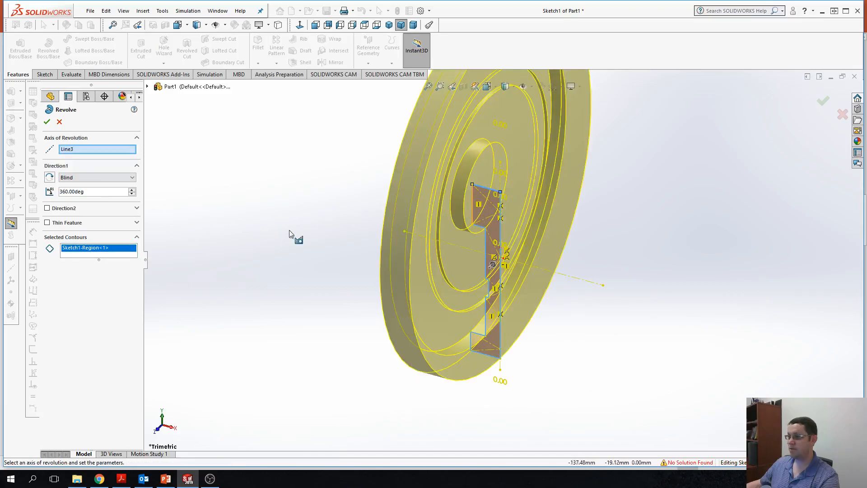
{"action": "scroll", "coordinate": [493, 288], "scroll_direction": "up", "scroll_amount": 2}
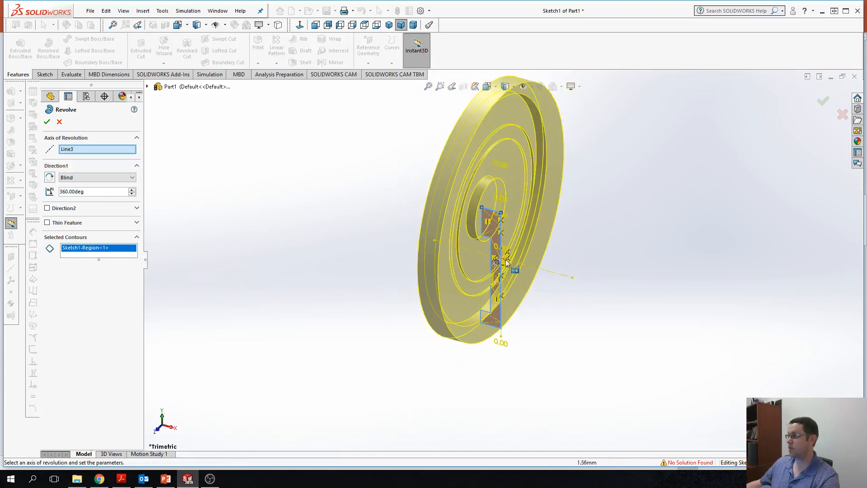
{"action": "middle_click_drag", "start_coordinate": [504, 341], "coordinate": [492, 313]}
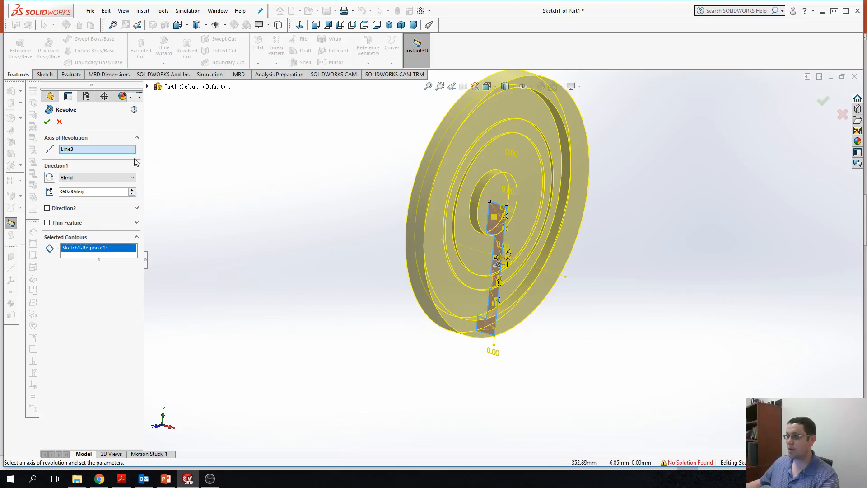
Change the axis of revolution to the profile's vertical line on the centerline and finish the revolve
{"action": "left_click", "coordinate": [93, 149]}
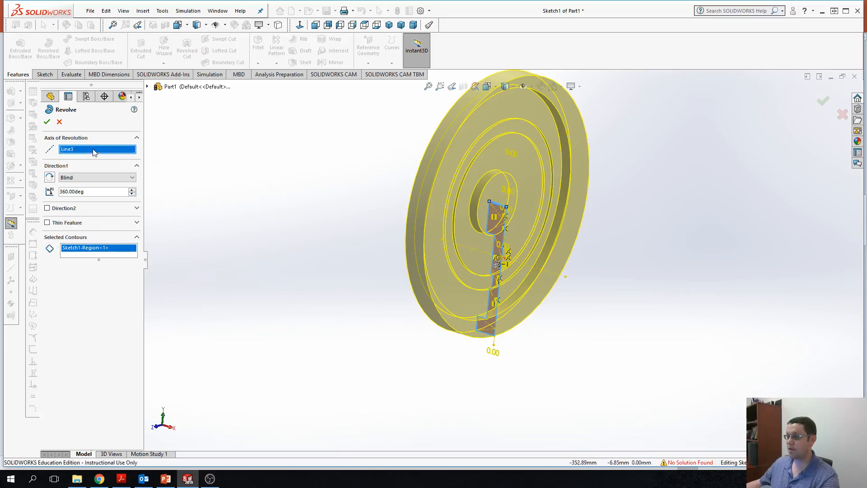
{"action": "left_click", "coordinate": [504, 246]}
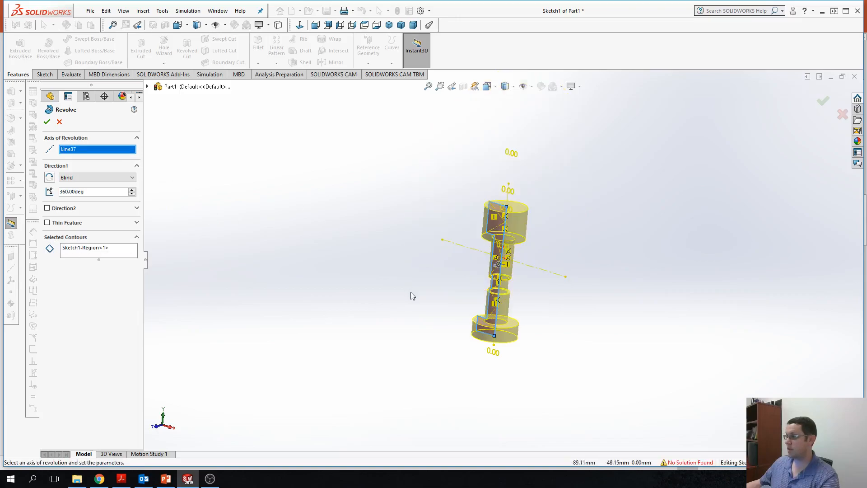
{"action": "left_click", "coordinate": [47, 123]}
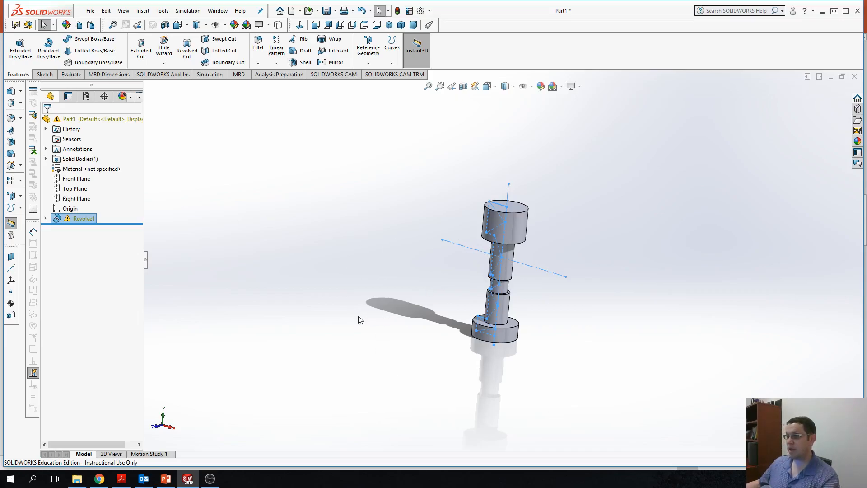
{"action": "mouse_move", "coordinate": [531, 325]}
{"action": "middle_mouse_down"}
{"action": "mouse_move", "coordinate": [548, 306]}
{"action": "mouse_move", "coordinate": [547, 277]}
{"action": "mouse_move", "coordinate": [609, 300]}
{"action": "mouse_move", "coordinate": [568, 287]}
{"action": "mouse_move", "coordinate": [536, 258]}
{"action": "mouse_move", "coordinate": [554, 323]}
{"action": "middle_mouse_up"}
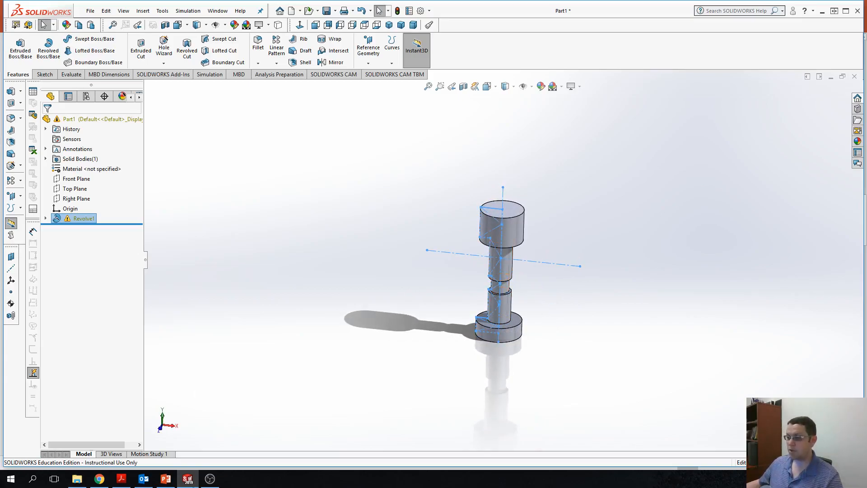
Create a new document from the Part template, and switch to the PowerPoint presentation
{"action": "mouse_move", "coordinate": [164, 481]}
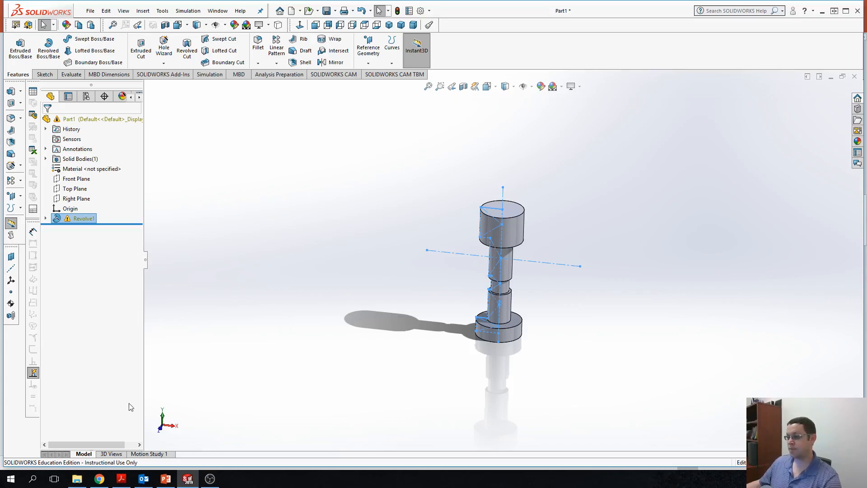
{"action": "left_click", "coordinate": [90, 10]}
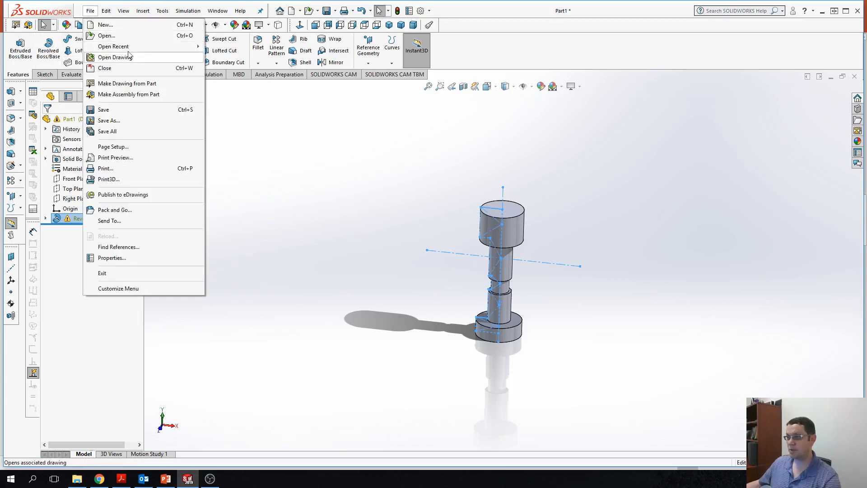
{"action": "mouse_move", "coordinate": [123, 50]}
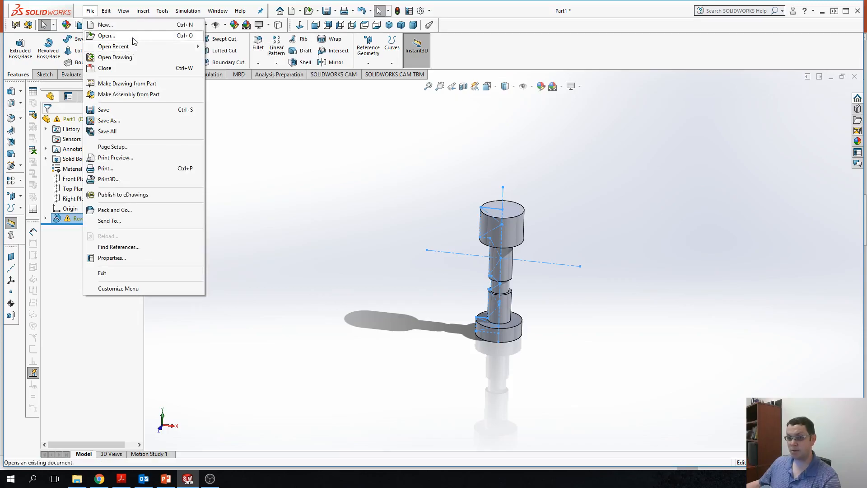
{"action": "left_click", "coordinate": [104, 25]}
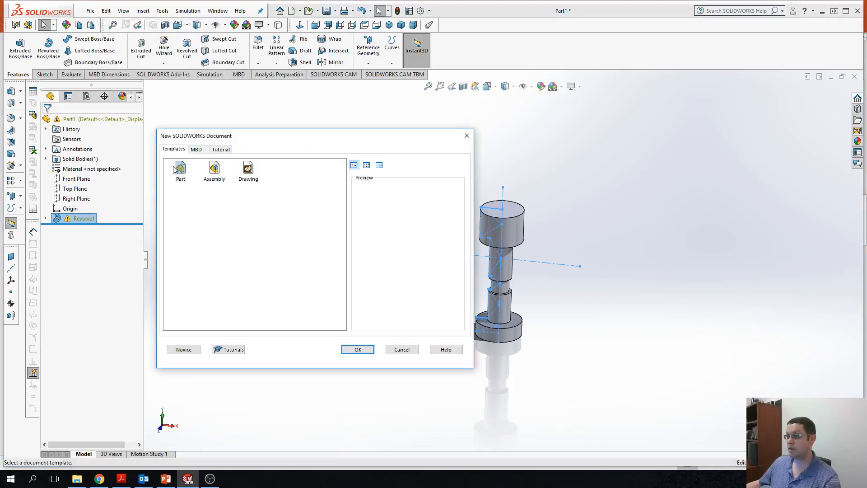
{"action": "double_click", "coordinate": [180, 170]}
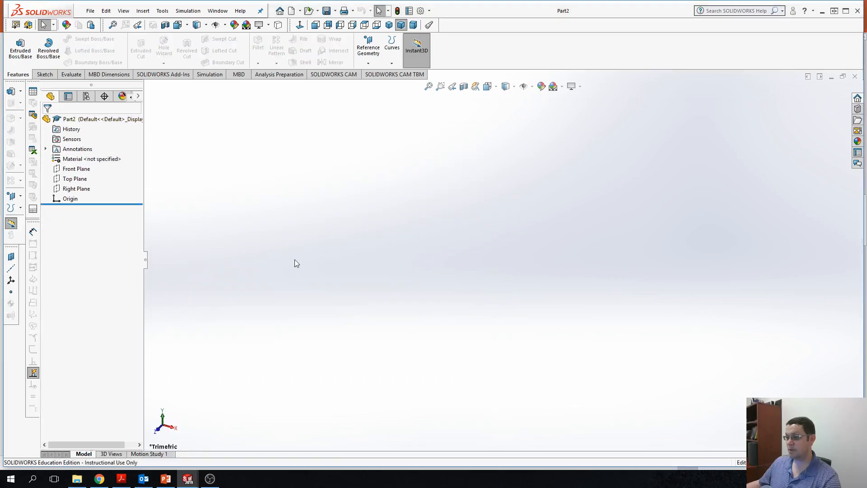
{"action": "left_click", "coordinate": [166, 478]}
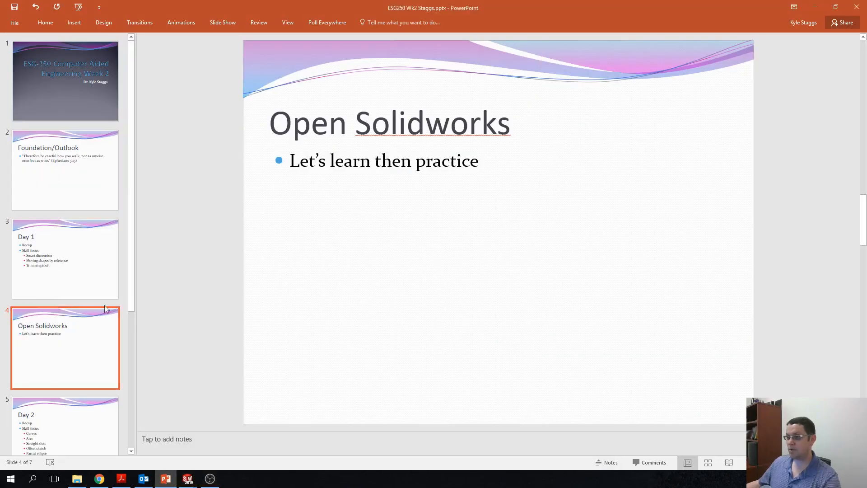
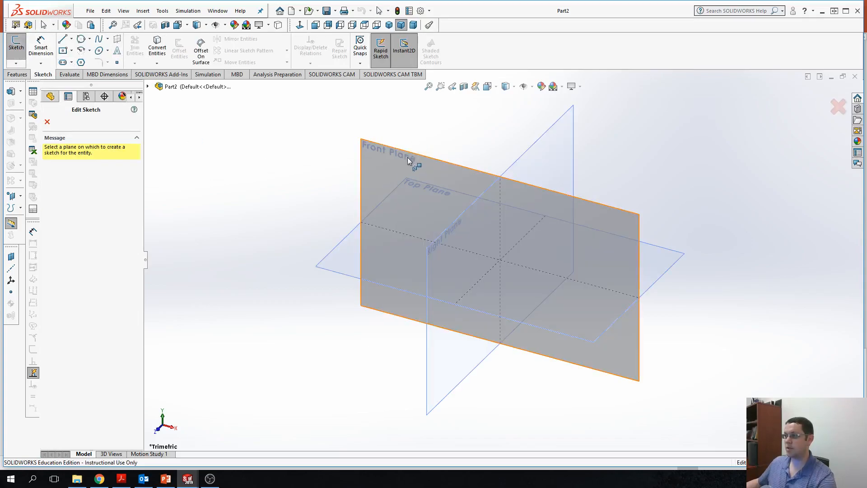
Start a sketch on the Front Plane in the new SOLIDWORKS part and draw a horizontal centerline about 186 mm long through the origin
{"action": "left_click", "coordinate": [404, 160]}
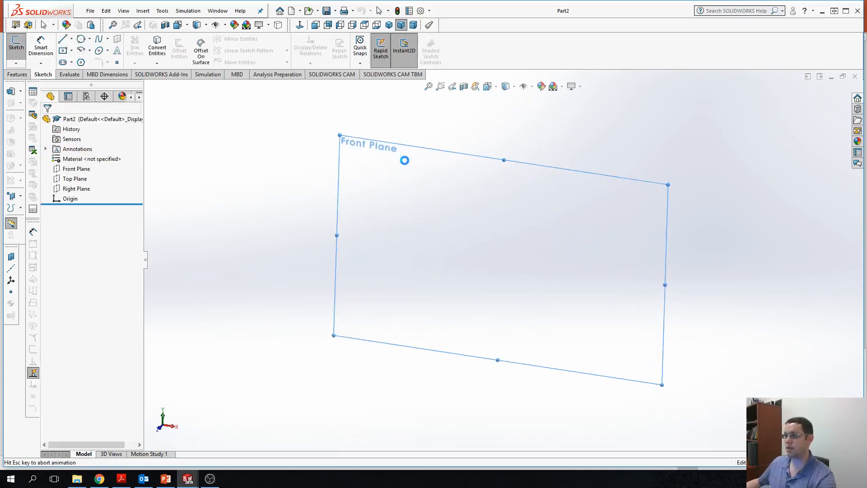
{"action": "left_click", "coordinate": [72, 42]}
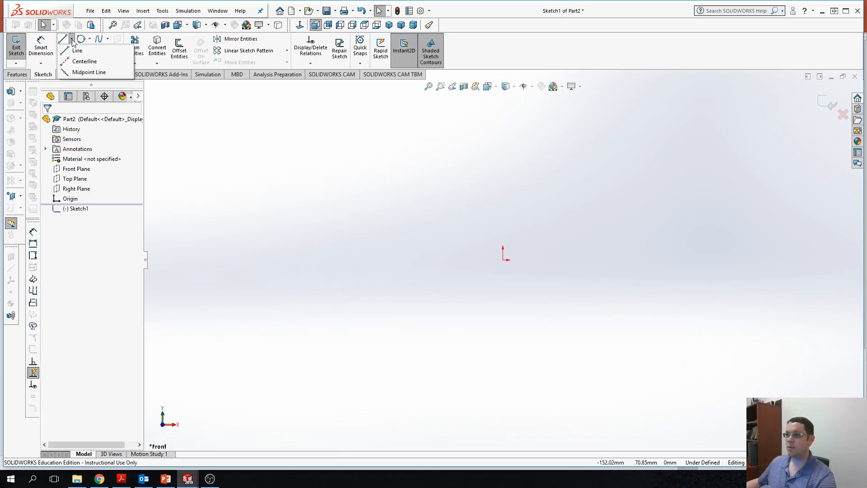
{"action": "left_click", "coordinate": [81, 58]}
{"action": "left_click", "coordinate": [503, 260]}
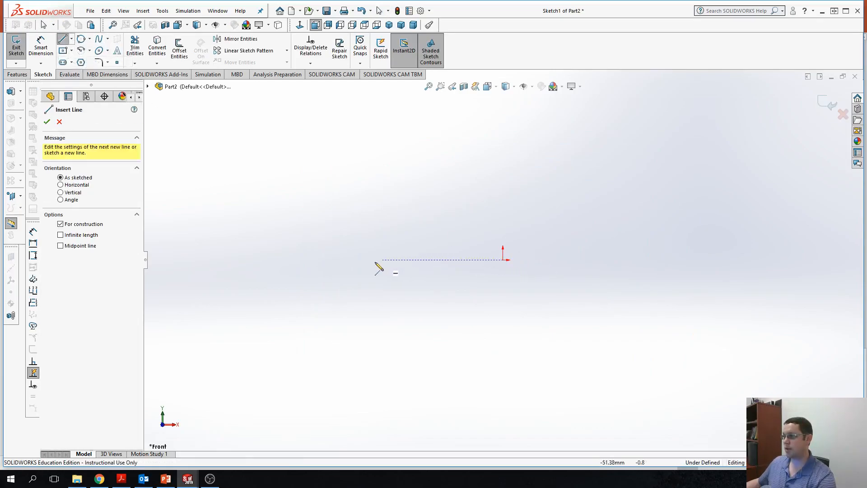
{"action": "left_click", "coordinate": [297, 259]}
{"action": "left_click", "coordinate": [733, 260]}
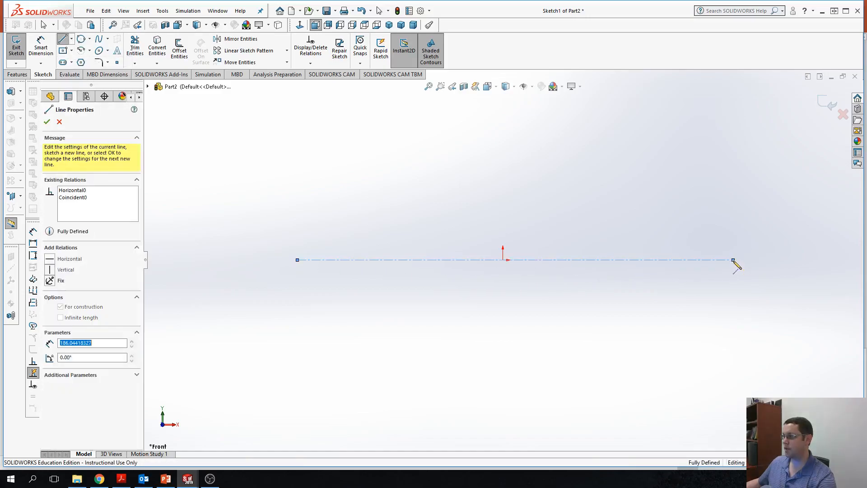
{"action": "key", "text": "Escape"}
{"action": "key", "text": "Escape"}
Draw a vertical centerline through the origin, extending above and below the horizontal centerline
{"action": "left_click", "coordinate": [71, 39]}
{"action": "left_click", "coordinate": [84, 60]}
{"action": "left_click", "coordinate": [504, 260]}
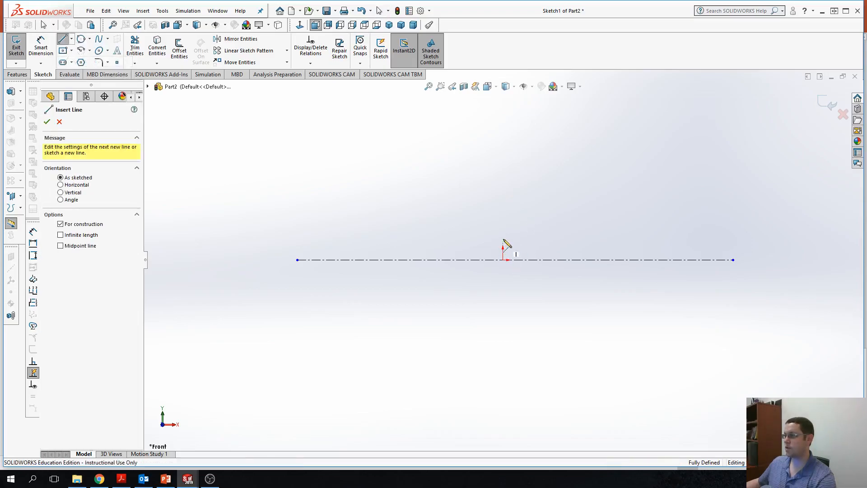
{"action": "left_click", "coordinate": [503, 134]}
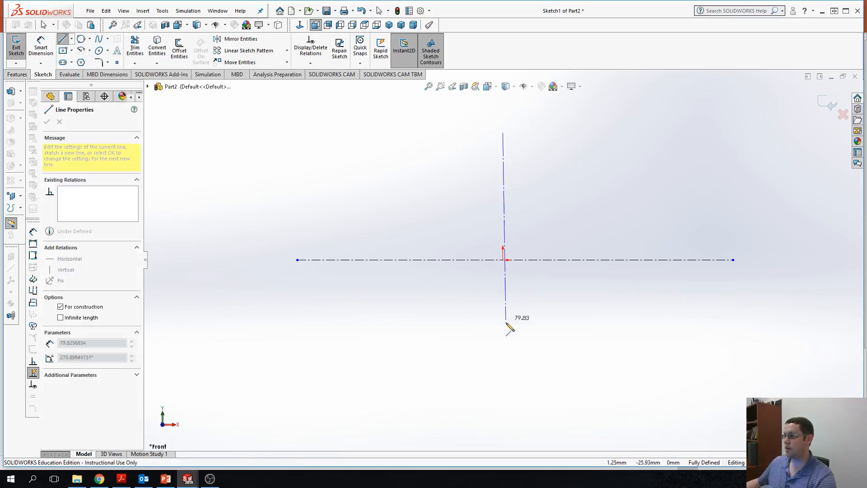
{"action": "left_click", "coordinate": [503, 429]}
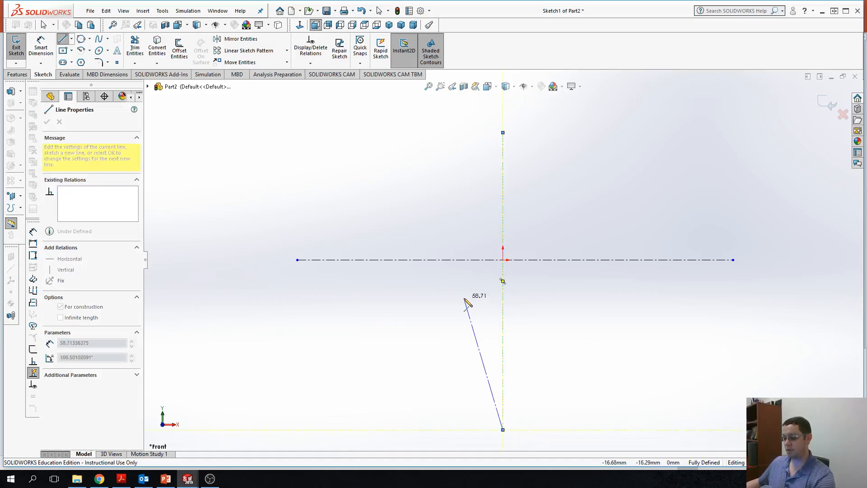
{"action": "key", "text": "Escape"}
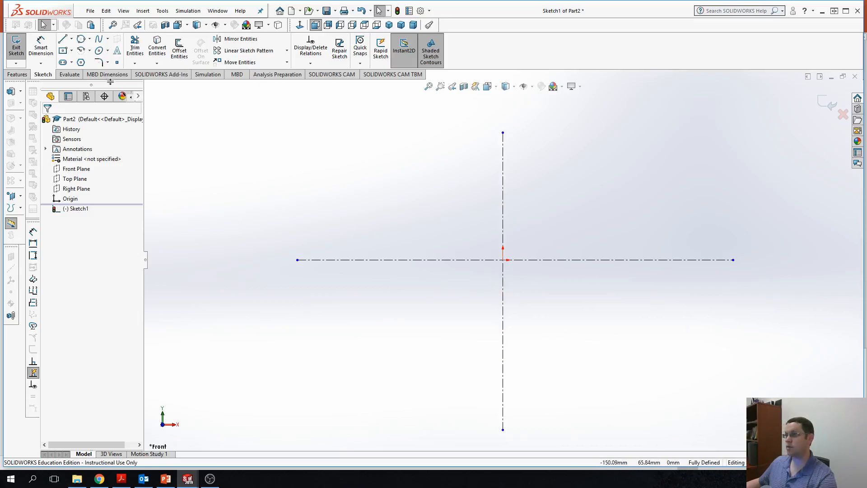
Draw a 270-degree centerpoint arc with a radius of about 12.7 mm, centred on the horizontal centerline's left endpoint
{"action": "left_click", "coordinate": [89, 40]}
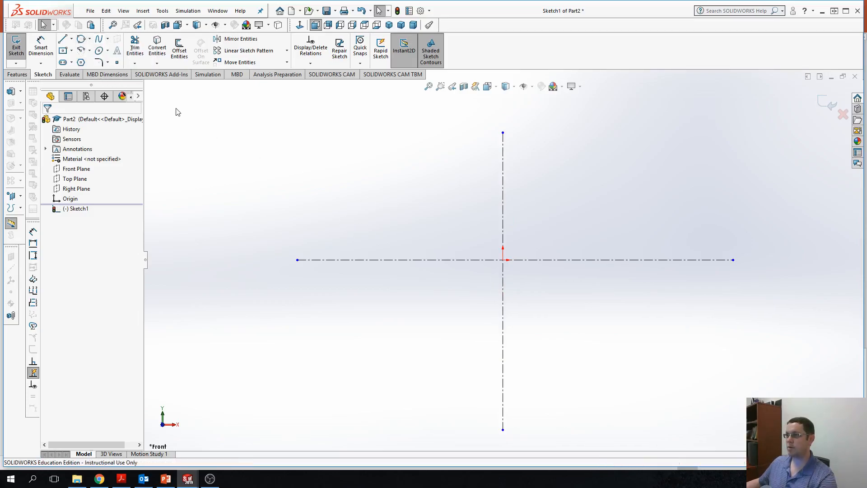
{"action": "left_click", "coordinate": [90, 51]}
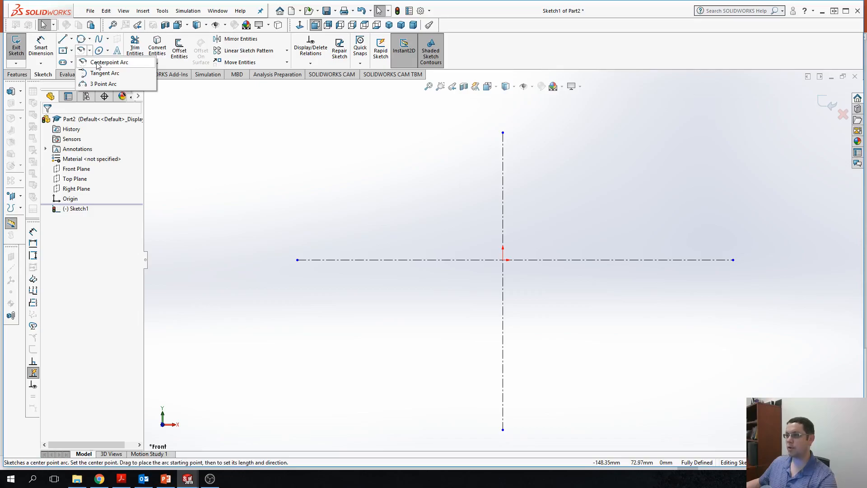
{"action": "mouse_move", "coordinate": [105, 39]}
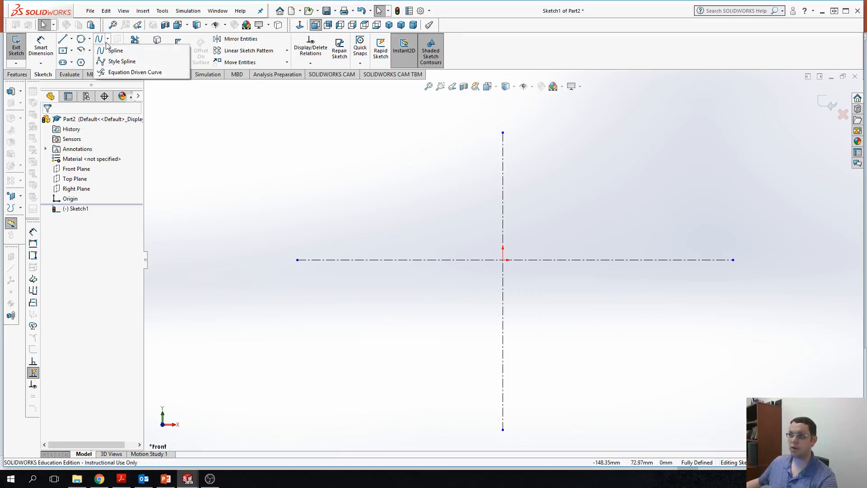
{"action": "mouse_move", "coordinate": [84, 54]}
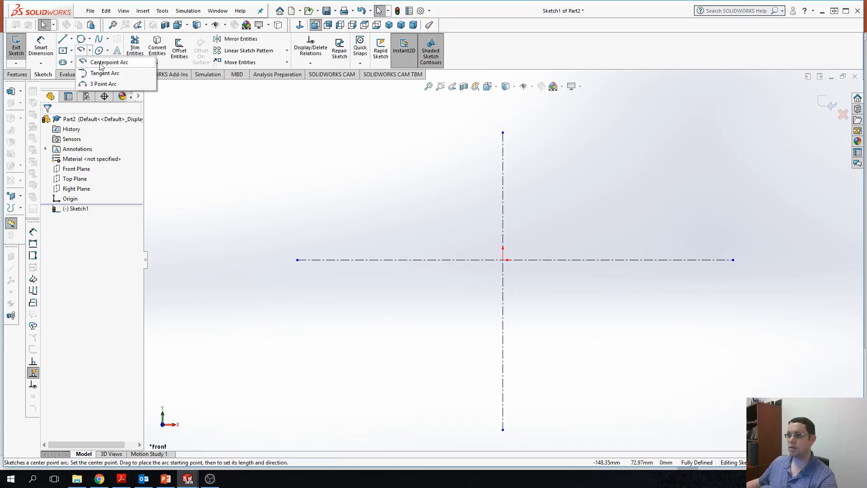
{"action": "left_click", "coordinate": [102, 63]}
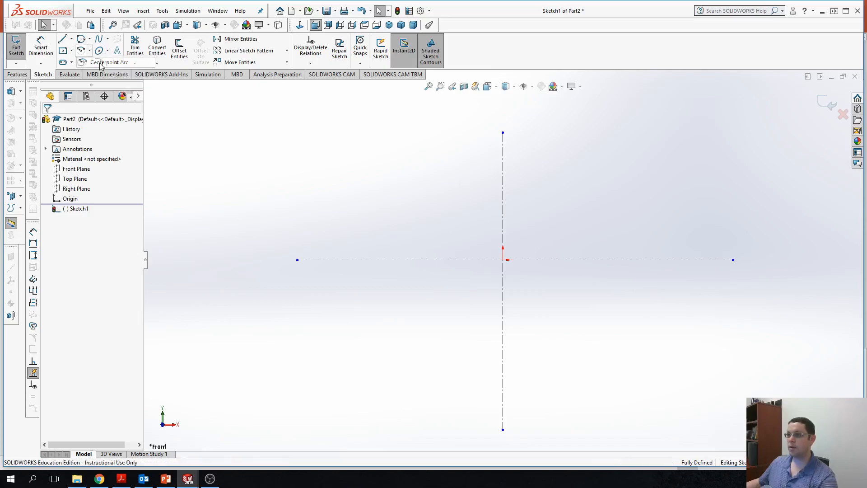
{"action": "left_click", "coordinate": [297, 260]}
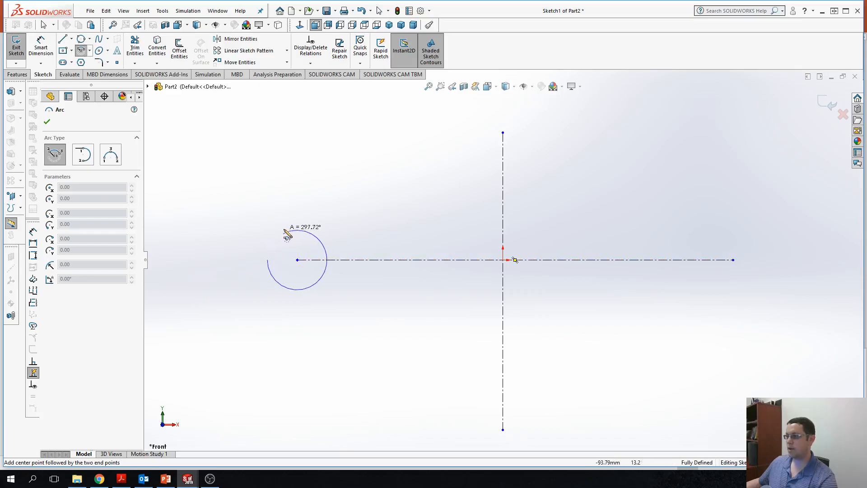
{"action": "left_click", "coordinate": [267, 260]}
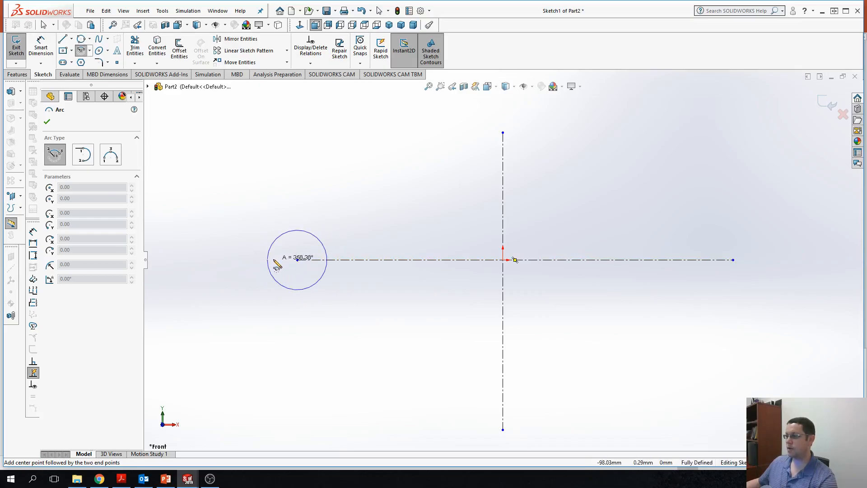
{"action": "left_click", "coordinate": [299, 245]}
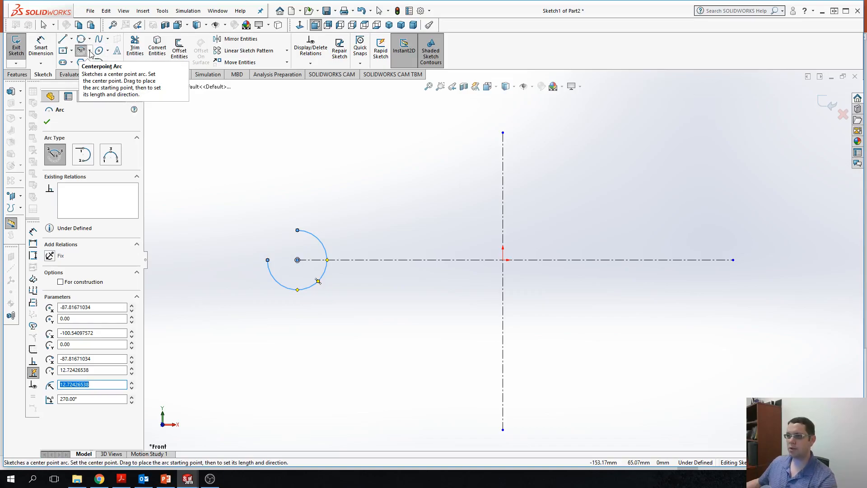
{"action": "left_click", "coordinate": [108, 50]}
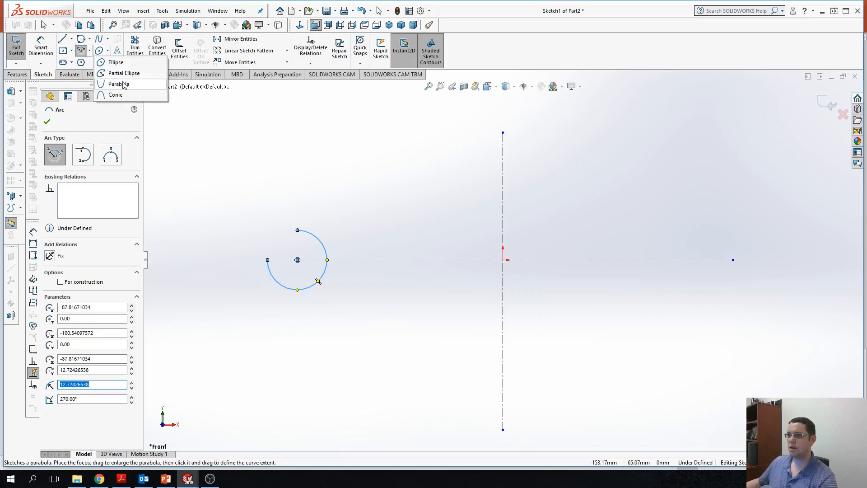
{"action": "left_click", "coordinate": [237, 150]}
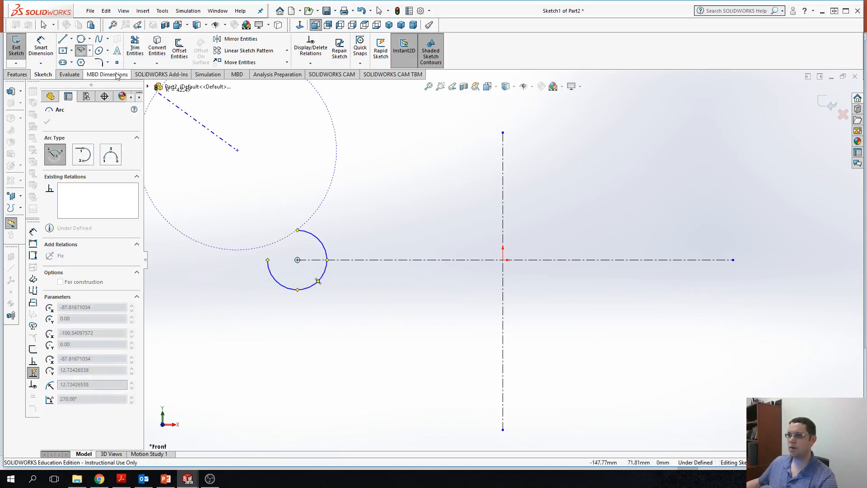
{"action": "key", "text": "Escape"}
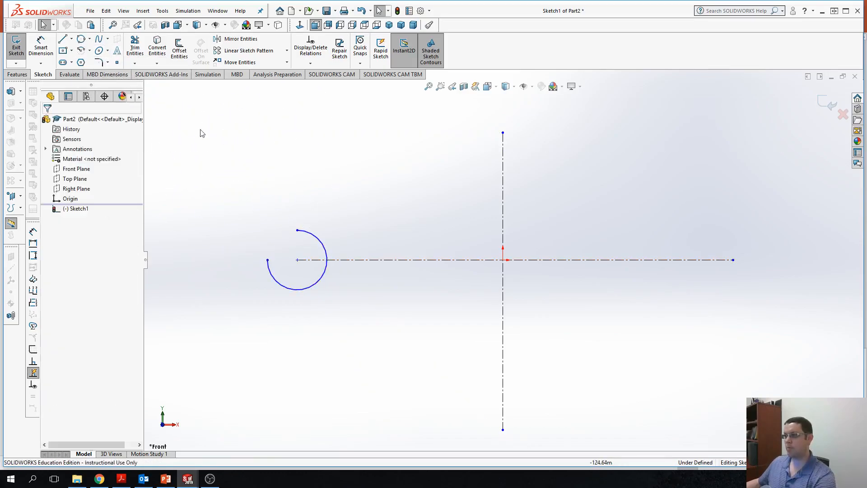
Draw a tangent arc with a radius of about 52.4 mm from the vertical centerline's upper endpoint to the upper part of the 270-degree arc
{"action": "left_click", "coordinate": [90, 51]}
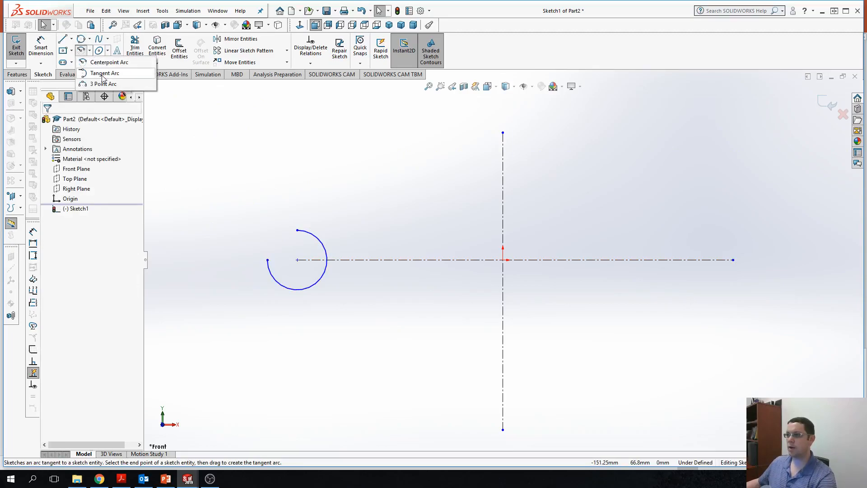
{"action": "left_click", "coordinate": [104, 73]}
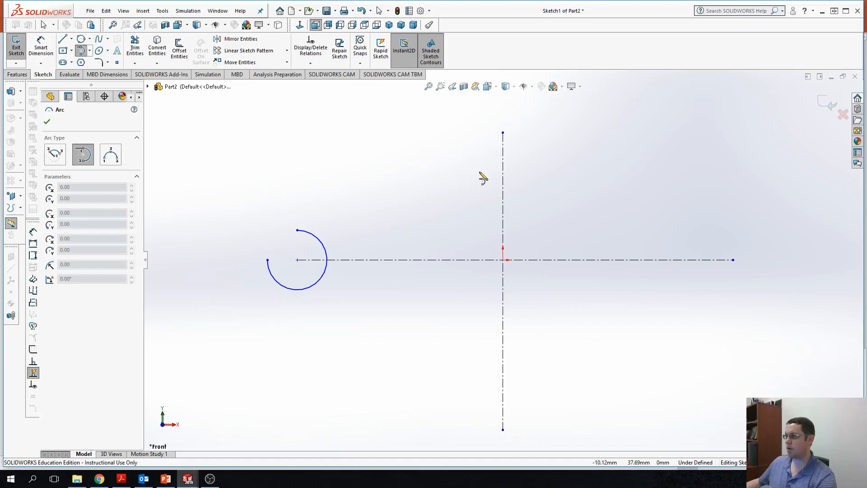
{"action": "left_click", "coordinate": [503, 133]}
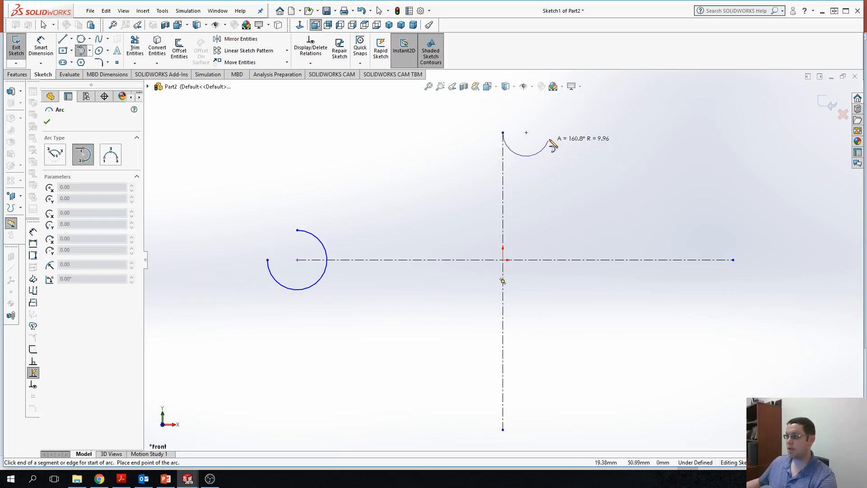
{"action": "left_click", "coordinate": [504, 133]}
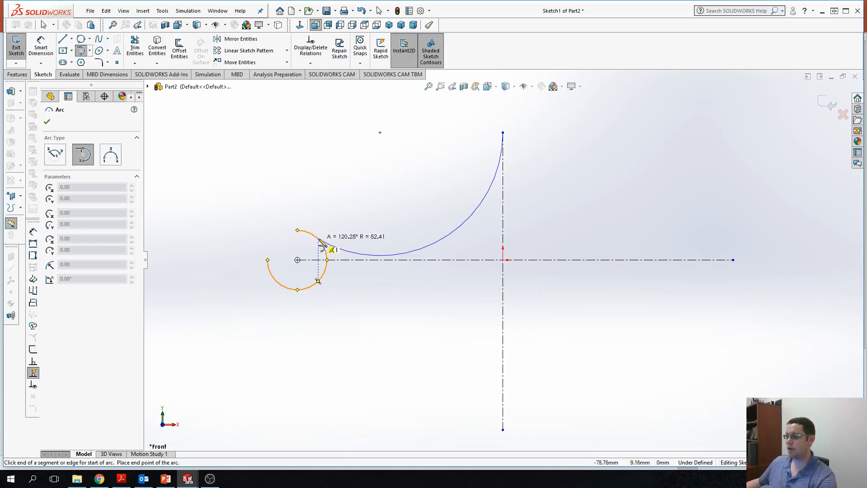
{"action": "left_click", "coordinate": [318, 240]}
Chain two more tangent arcs from that junction through the large arc's centre point to the vertical centerline's upper endpoint, closing a crescent
{"action": "left_click", "coordinate": [318, 239]}
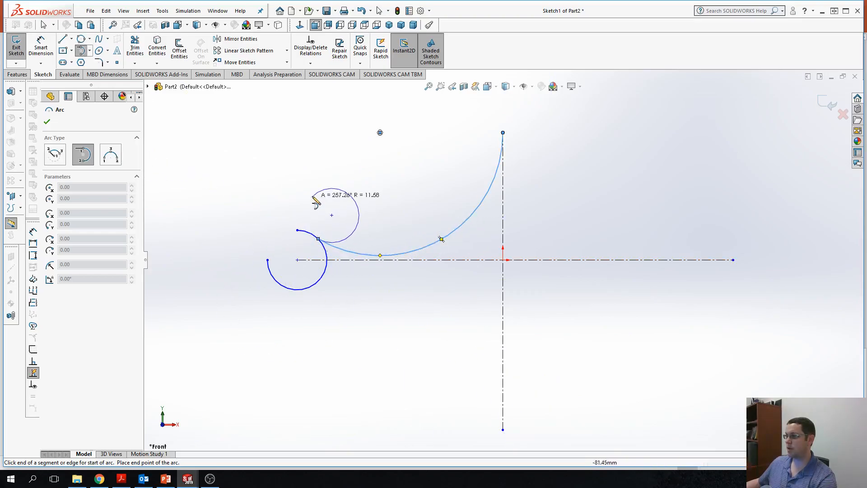
{"action": "left_click", "coordinate": [380, 132]}
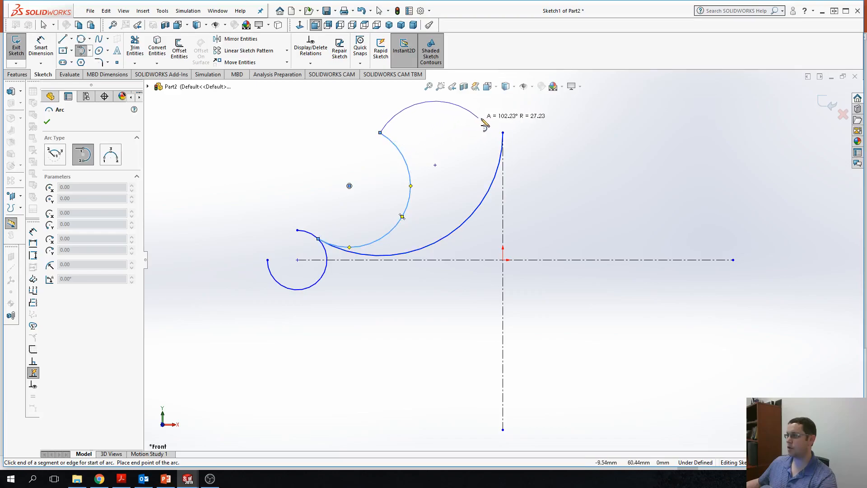
{"action": "left_click", "coordinate": [502, 133]}
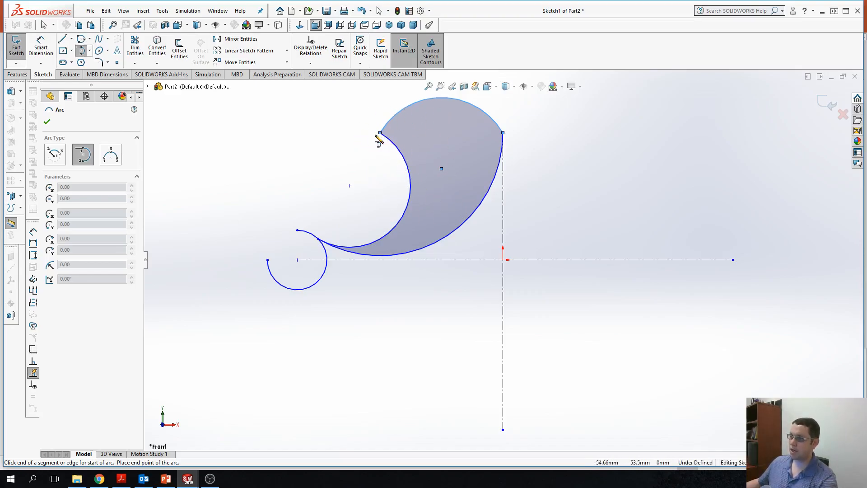
Draw a 3-point arc of about 234 degrees with a radius of about 23.4 mm, starting at the horizontal centerline's right endpoint and bulging down and right
{"action": "left_click", "coordinate": [90, 51]}
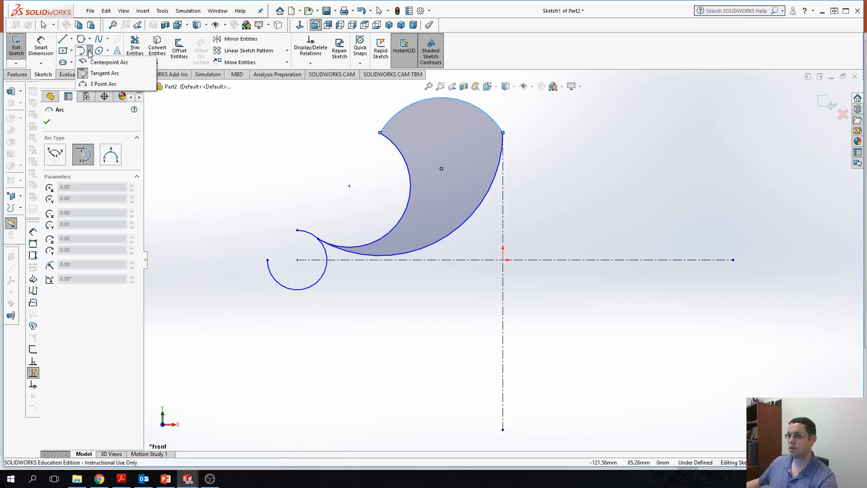
{"action": "left_click", "coordinate": [97, 84]}
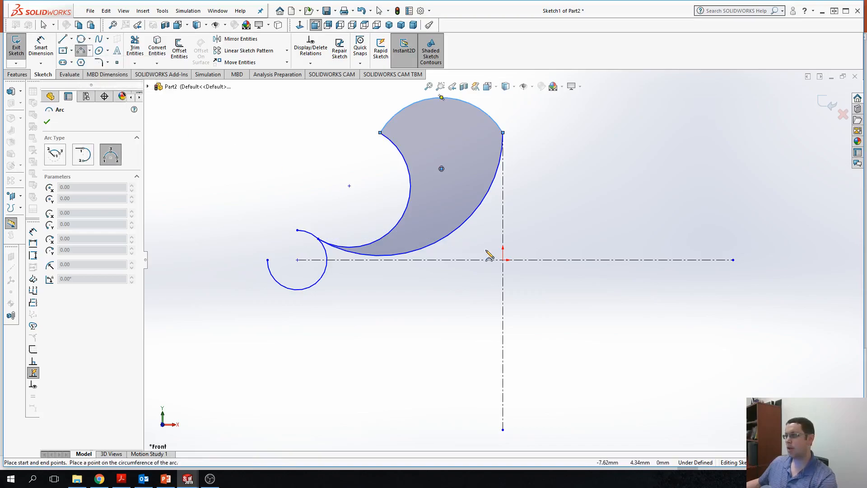
{"action": "left_click", "coordinate": [733, 260]}
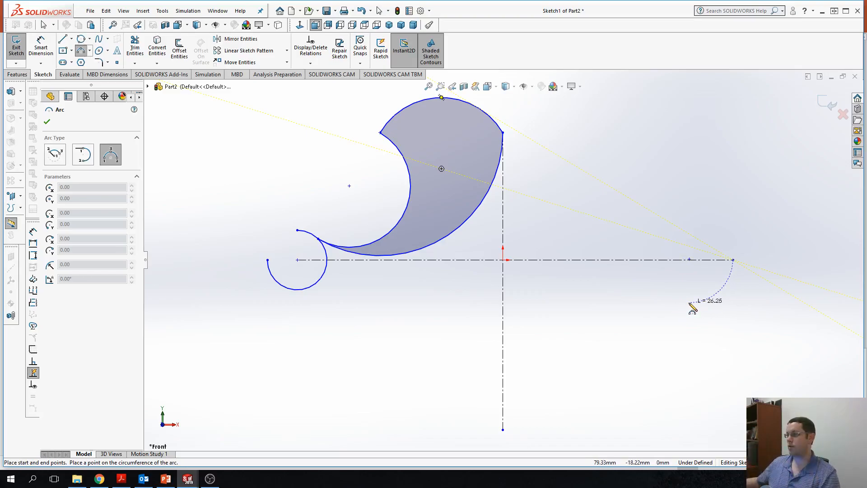
{"action": "left_click", "coordinate": [665, 329]}
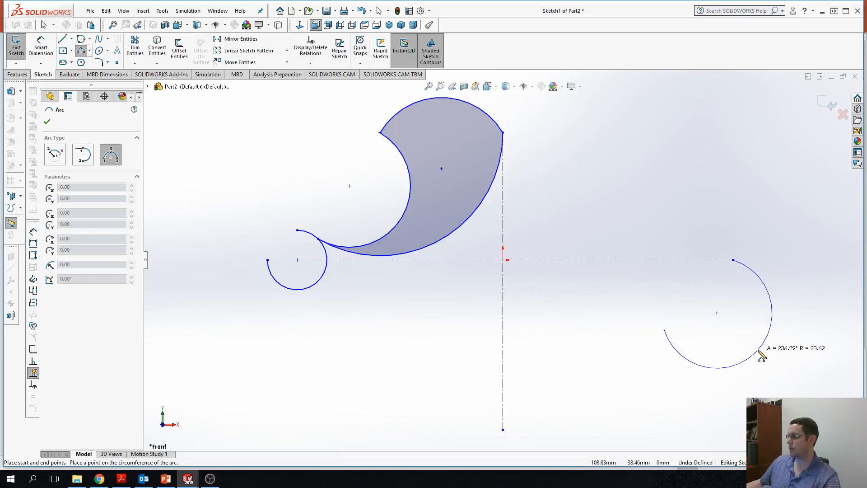
{"action": "left_click", "coordinate": [761, 355]}
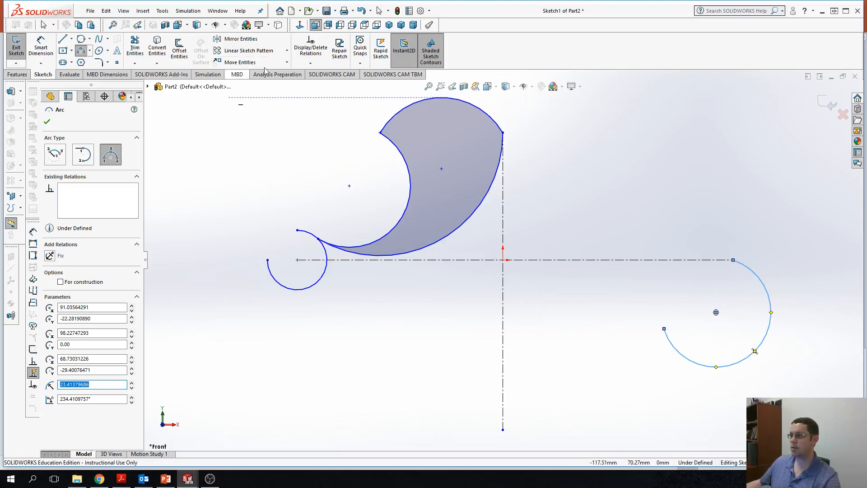
Join the two ends of the 3-point arc with four connected lines around the sketch, including a horizontal upper line about 194 mm long
{"action": "left_click", "coordinate": [63, 39]}
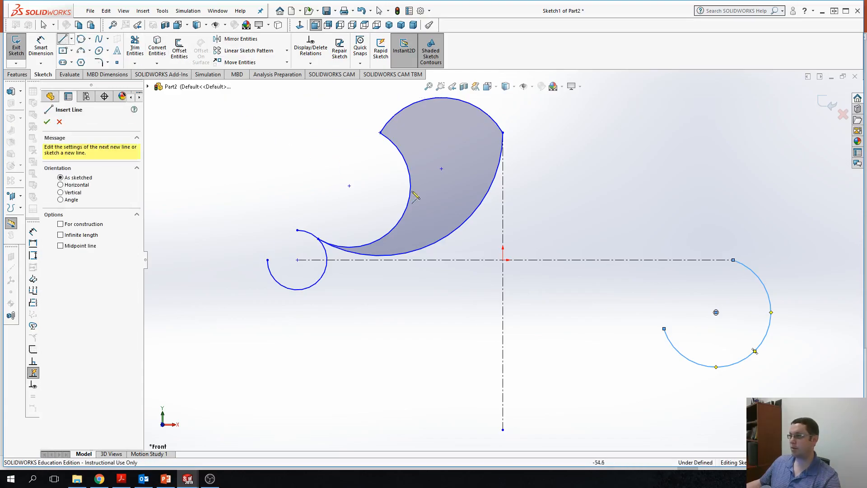
{"action": "left_click", "coordinate": [664, 329]}
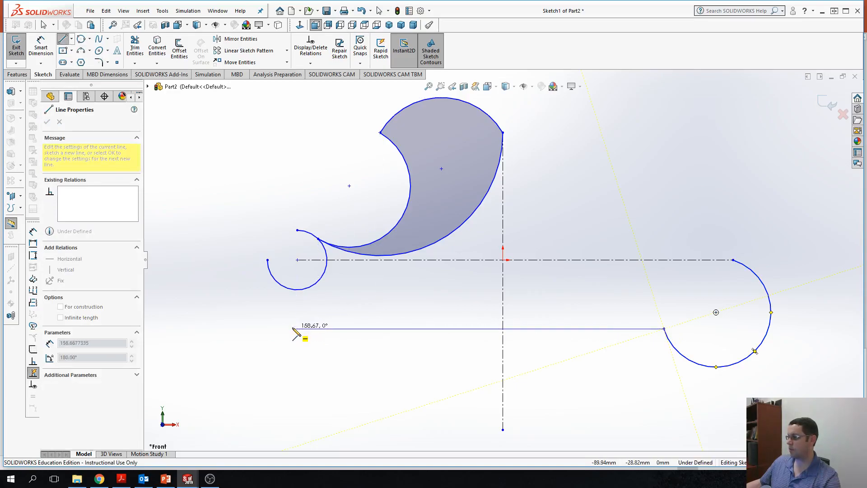
{"action": "left_click", "coordinate": [277, 326]}
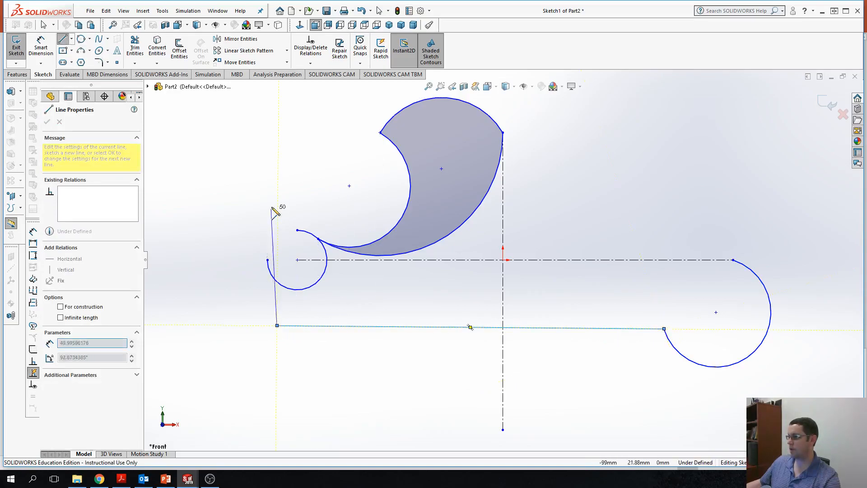
{"action": "left_click", "coordinate": [278, 124]}
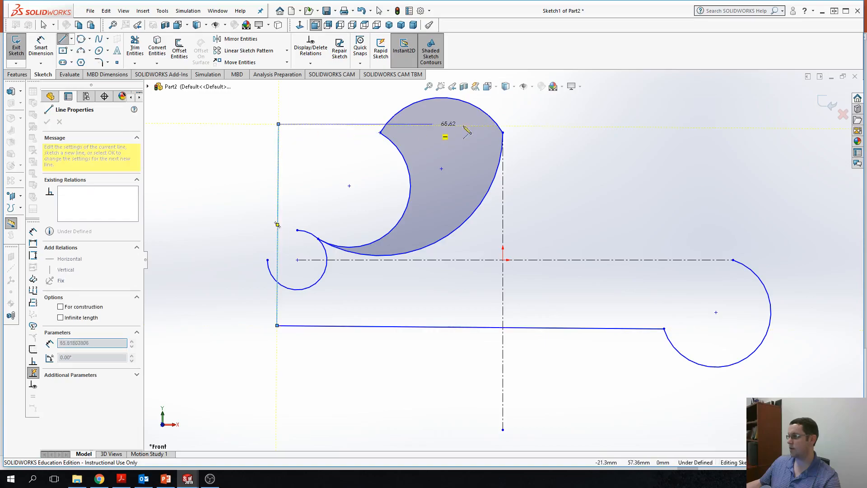
{"action": "left_click", "coordinate": [733, 124]}
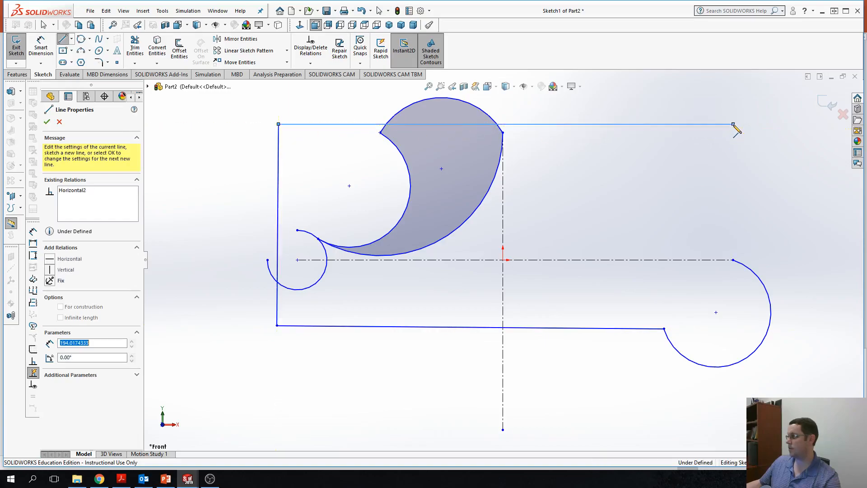
{"action": "left_click", "coordinate": [733, 259]}
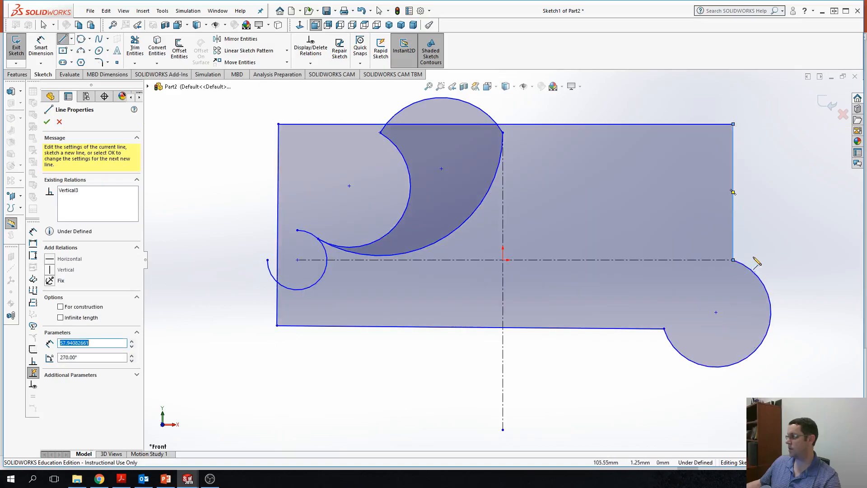
{"action": "key", "text": "Escape"}
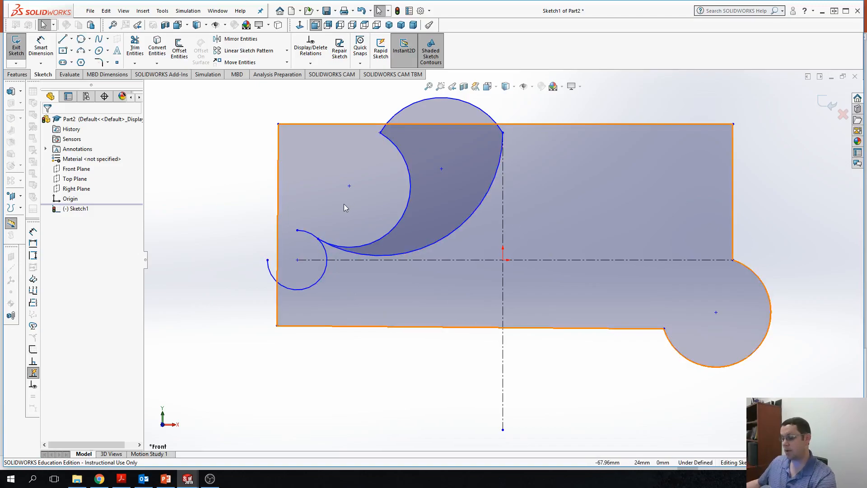
Undo the four connected lines, keeping the 3-point arc
{"action": "key", "text": "ctrl+z"}
{"action": "key", "text": "ctrl+z"}
{"action": "key", "text": "ctrl+z"}
{"action": "key", "text": "ctrl+z"}
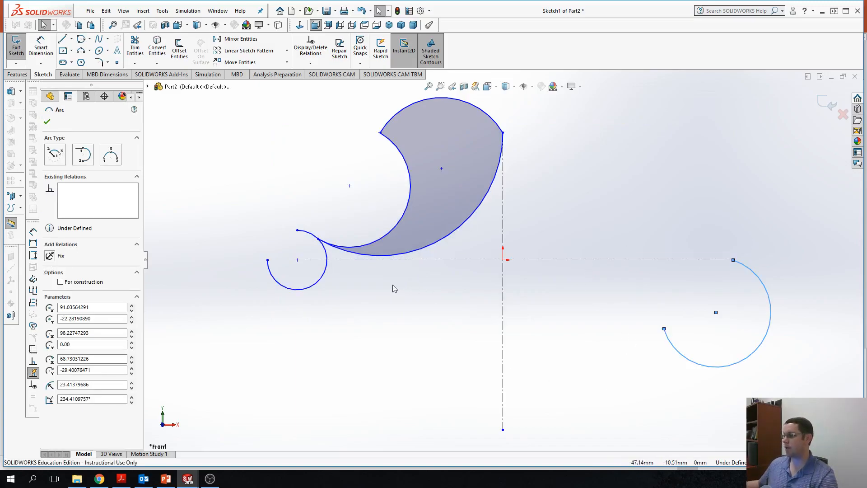
Dimension the horizontal distance from the 270-degree arc's centre to the origin and set it to 0 mm
{"action": "left_click", "coordinate": [41, 46]}
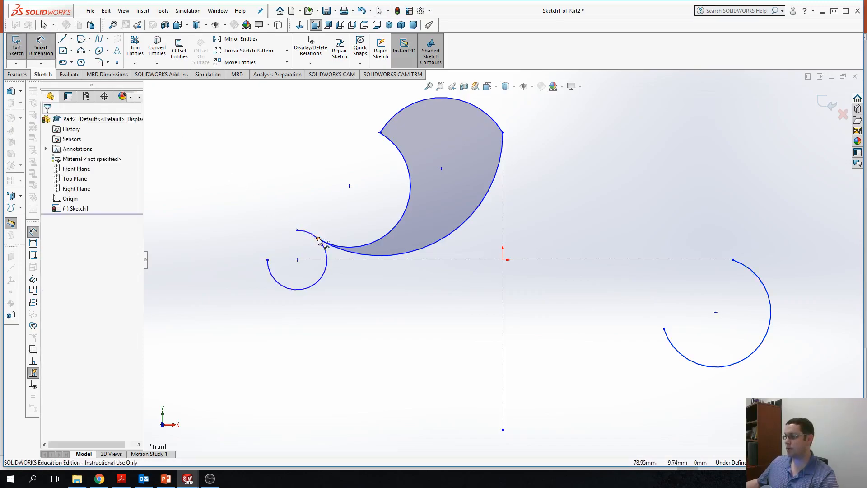
{"action": "left_click", "coordinate": [297, 260]}
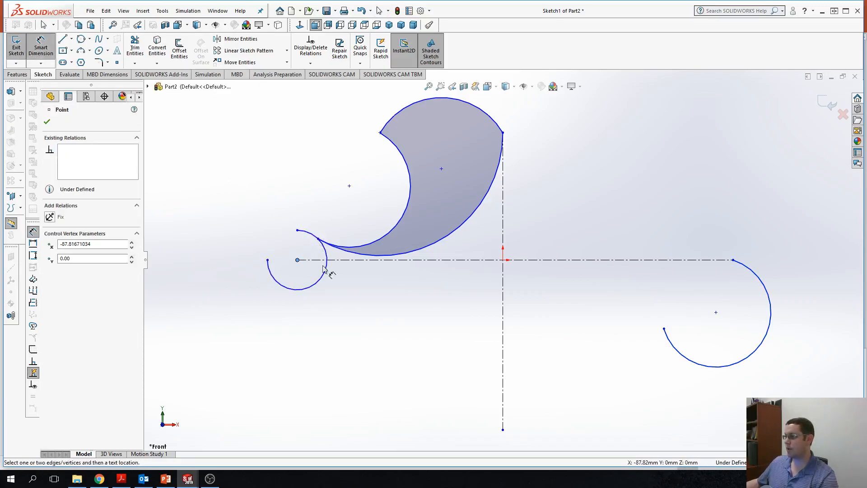
{"action": "left_click", "coordinate": [503, 260]}
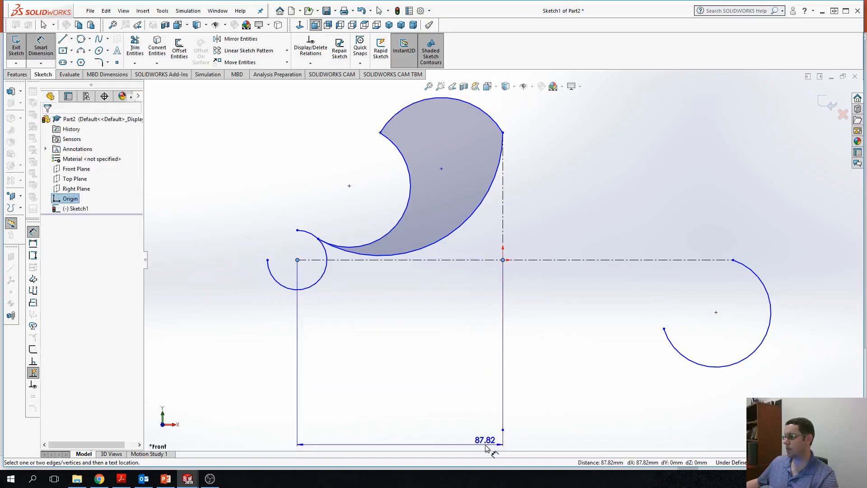
{"action": "left_click", "coordinate": [489, 446]}
{"action": "type", "text": "0"}
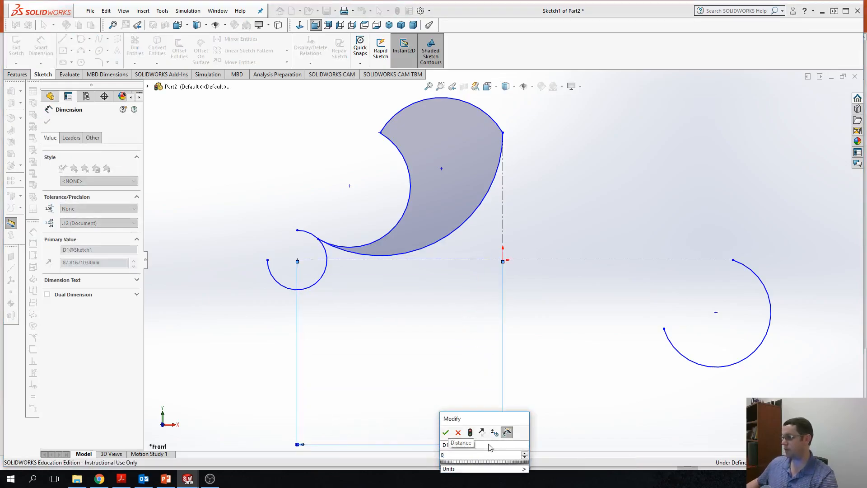
{"action": "key", "text": "Return"}
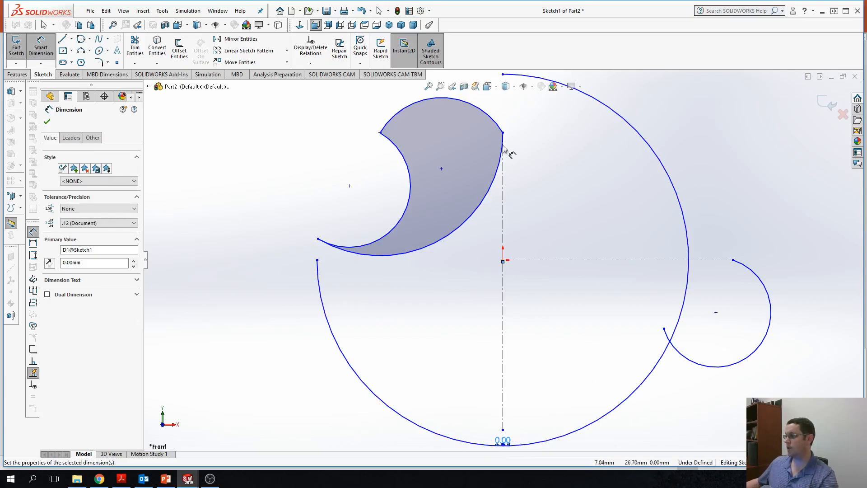
Dimension the distance from the 270-degree arc's left endpoint to the origin and set it to 25 mm
{"action": "left_click", "coordinate": [502, 262]}
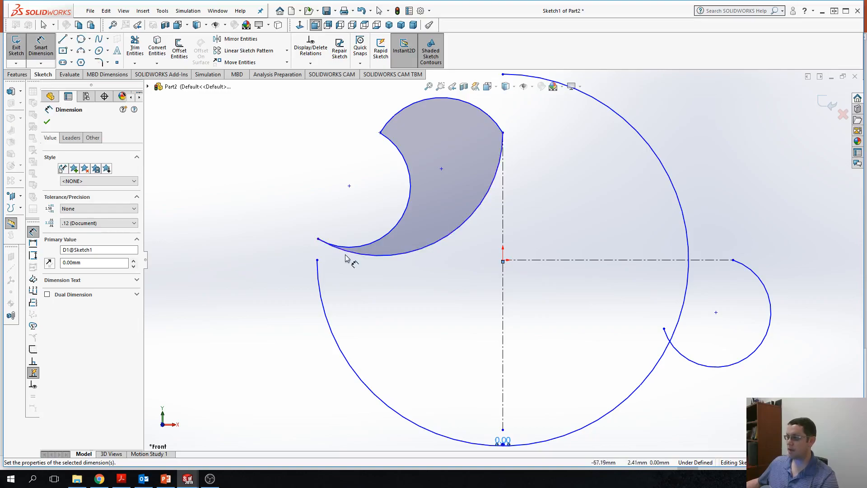
{"action": "left_click", "coordinate": [318, 261]}
{"action": "left_click", "coordinate": [503, 261]}
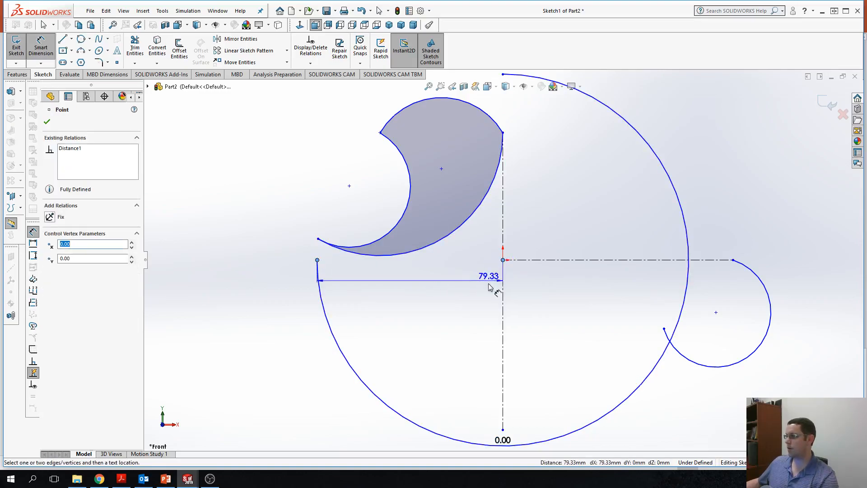
{"action": "left_click", "coordinate": [458, 429]}
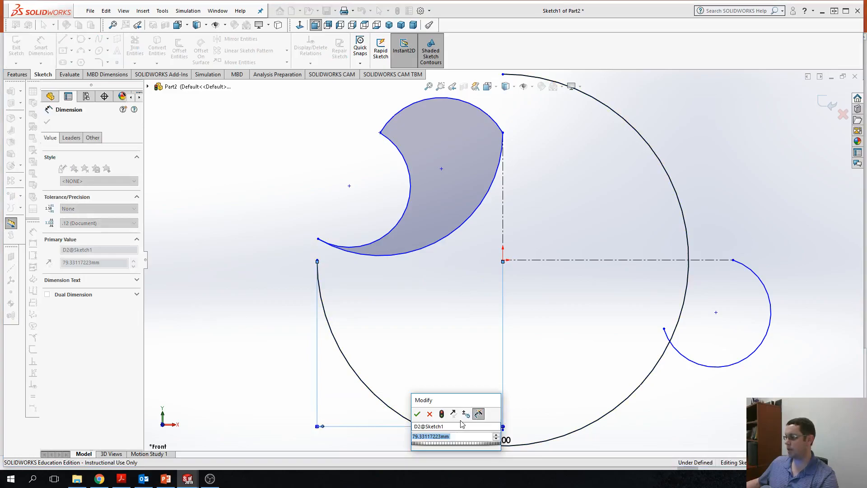
{"action": "type", "text": "25"}
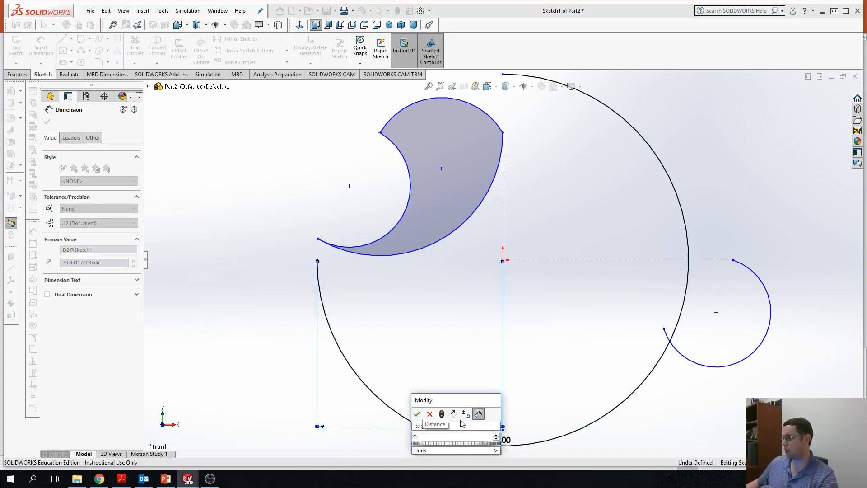
{"action": "key", "text": "Return"}
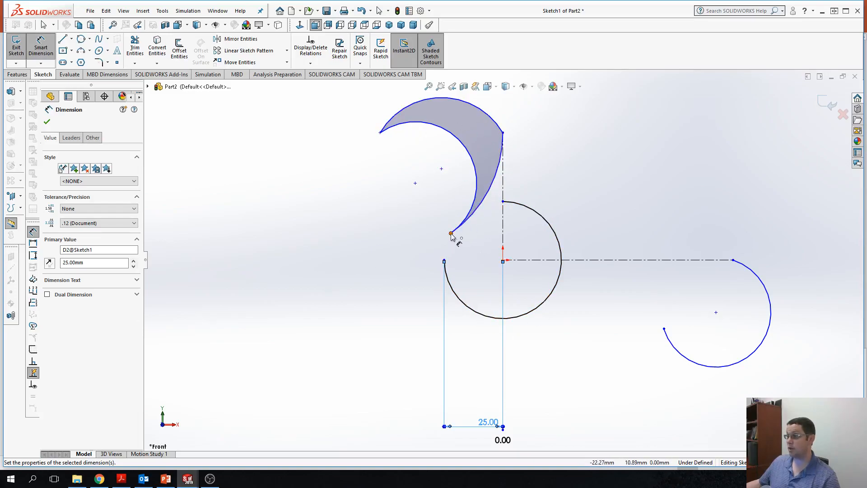
Dimension the horizontal distance between the centres of the crescent's inner arc and upper outer arc, and set it to 10 mm
{"action": "left_click", "coordinate": [415, 184]}
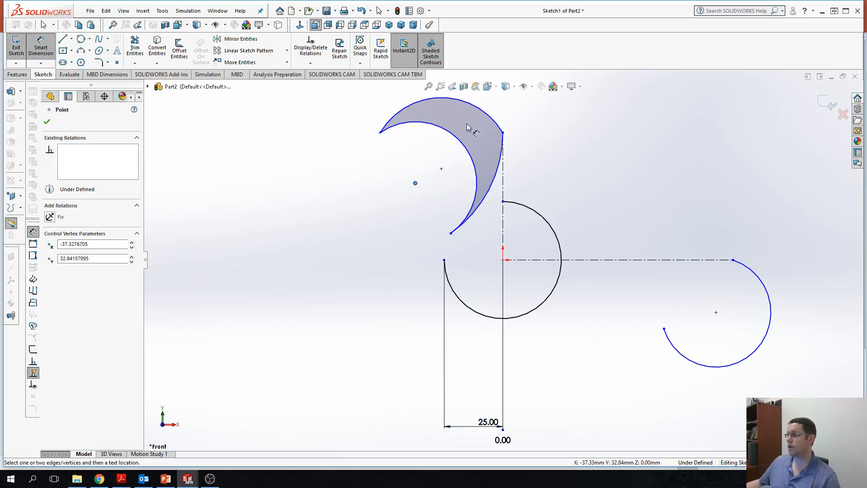
{"action": "left_click", "coordinate": [495, 117]}
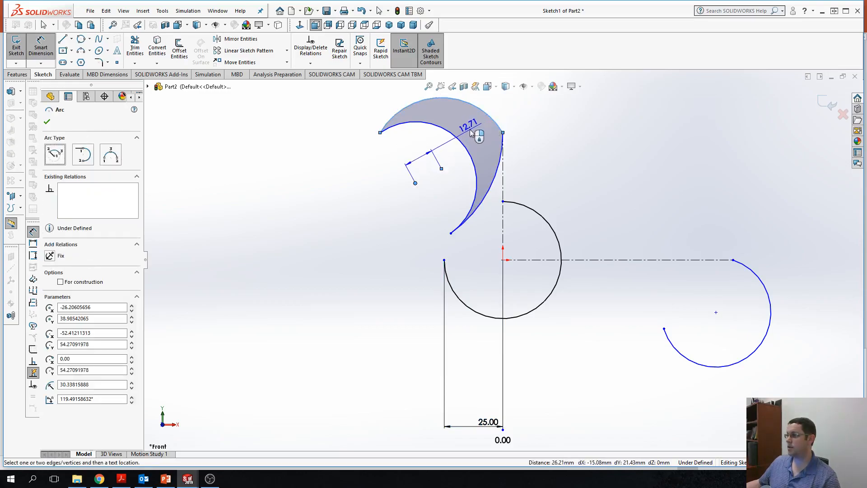
{"action": "left_click", "coordinate": [417, 155]}
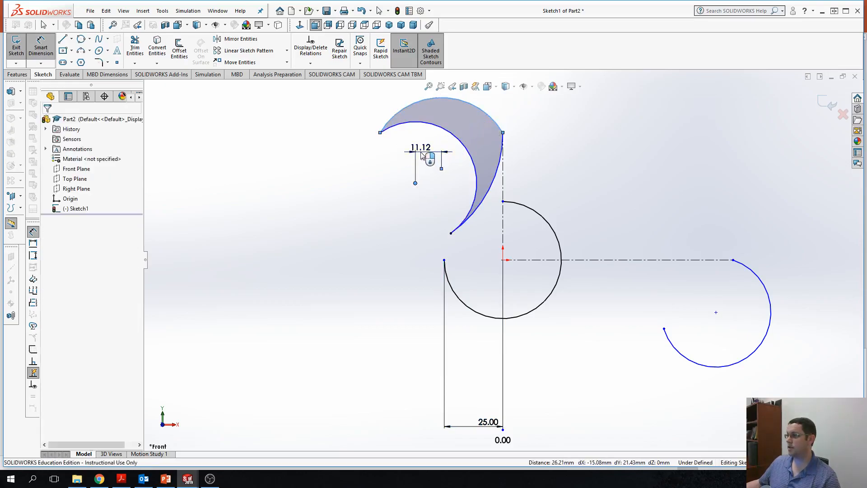
{"action": "type", "text": "10"}
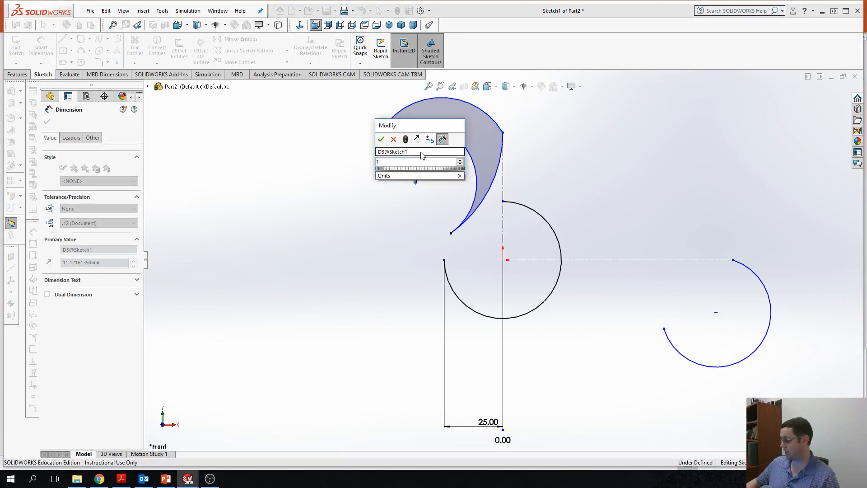
{"action": "key", "text": "Return"}
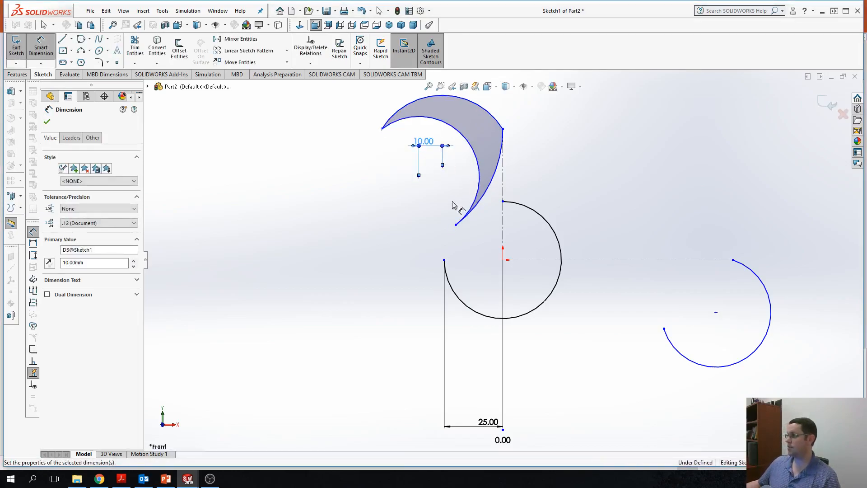
Dimension the horizontal distance between the crescent's inner arc centre and its upper corner on the vertical centerline, and set it to 25 mm
{"action": "left_click", "coordinate": [418, 177]}
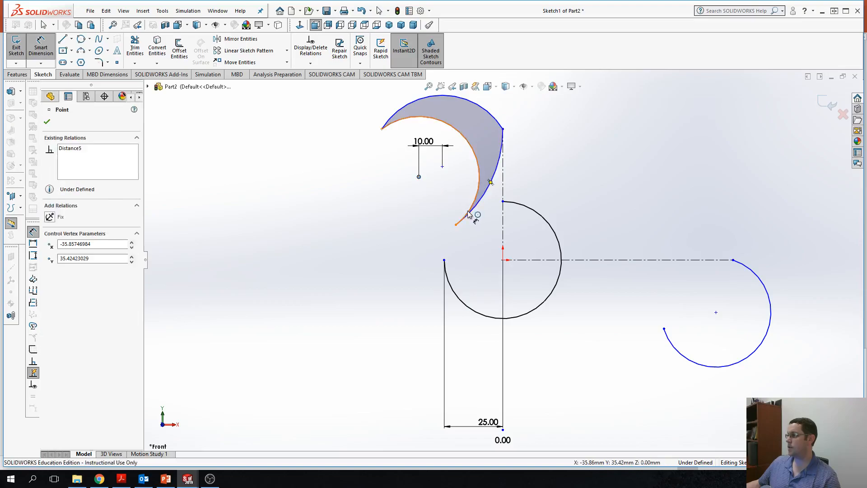
{"action": "left_click", "coordinate": [467, 215]}
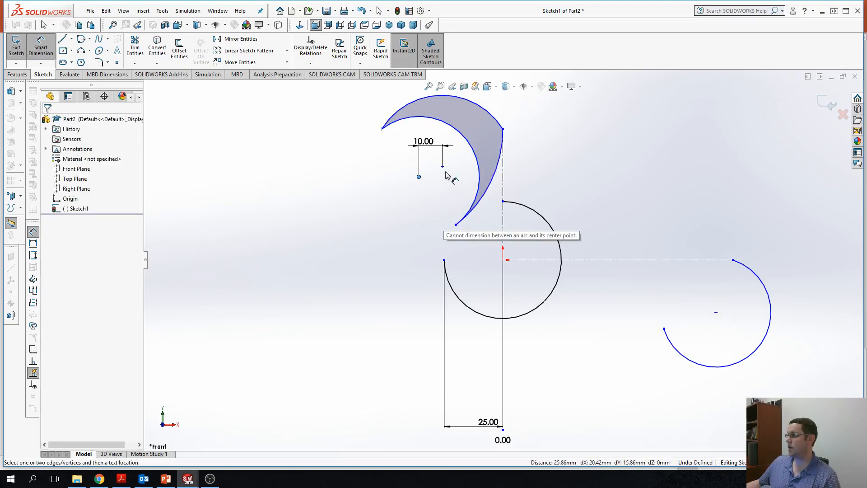
{"action": "left_click", "coordinate": [502, 129]}
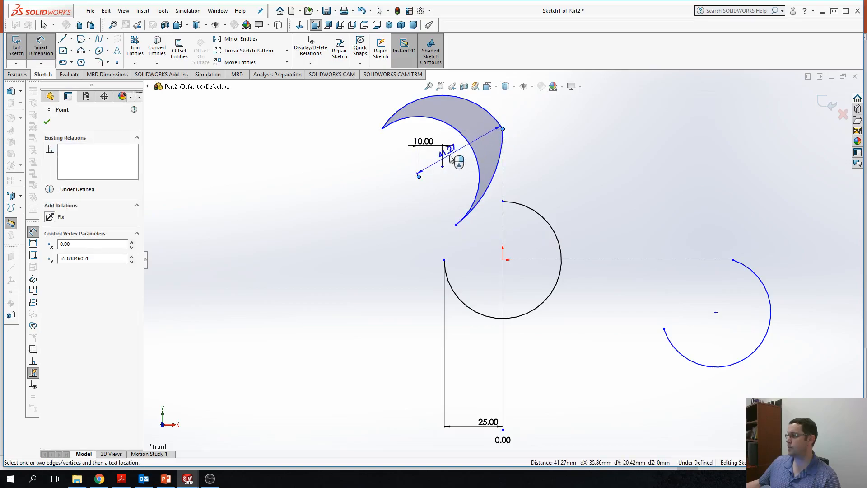
{"action": "left_click", "coordinate": [480, 205]}
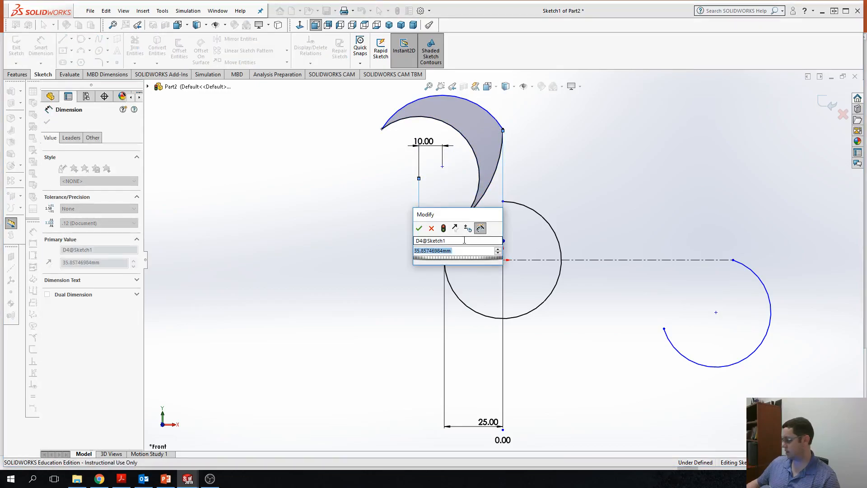
{"action": "type", "text": "25"}
{"action": "key", "text": "Return"}
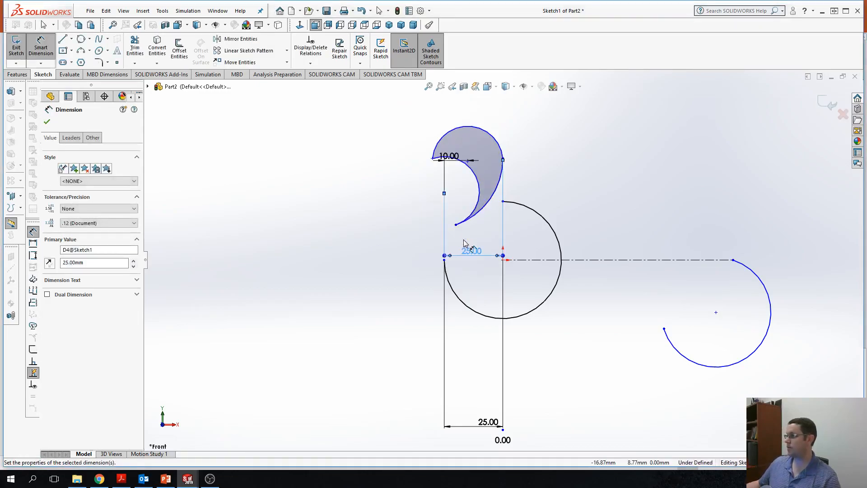
Dimension the radius of the crescent's upper outer arc and set it to 15 mm
{"action": "left_click", "coordinate": [381, 189]}
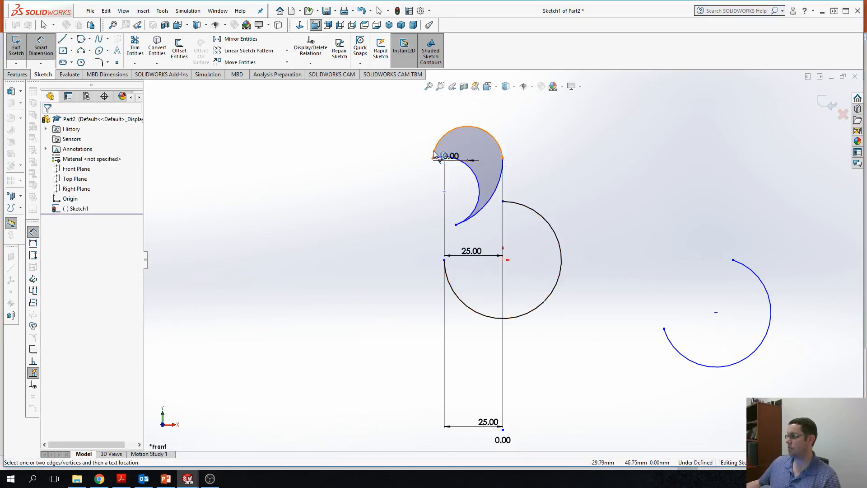
{"action": "left_click", "coordinate": [481, 131]}
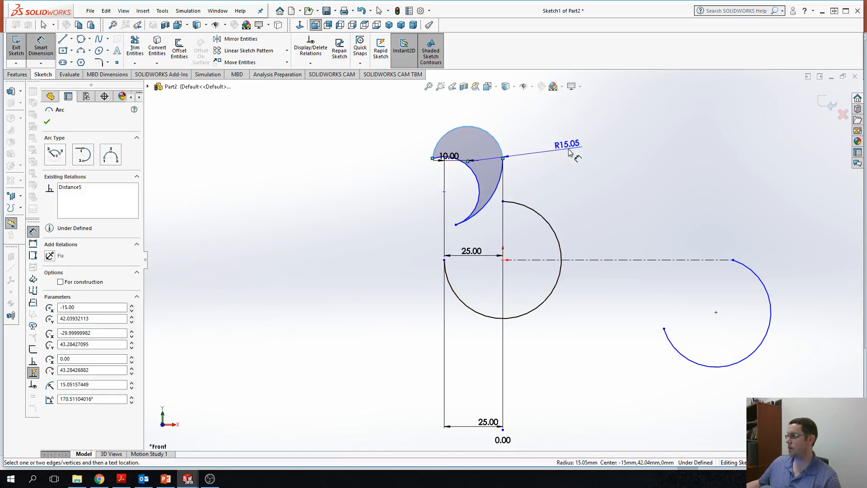
{"action": "left_click", "coordinate": [569, 129]}
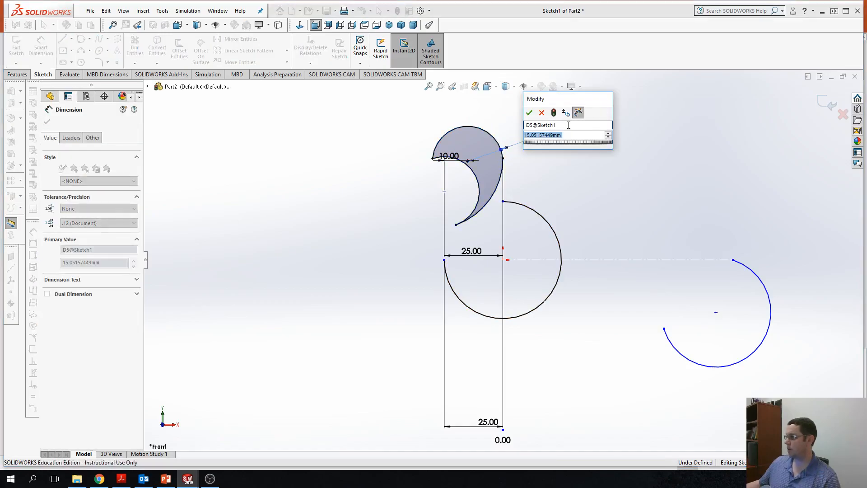
{"action": "type", "text": "15"}
{"action": "key", "text": "Return"}
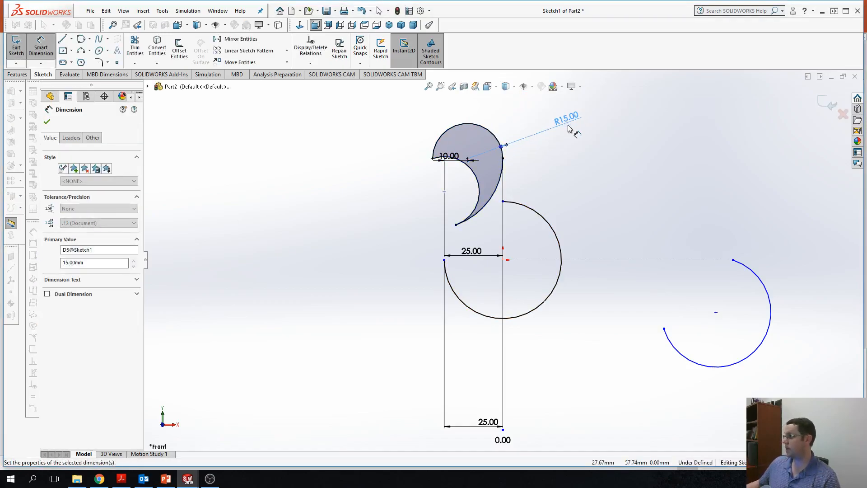
{"action": "key", "text": "Escape"}
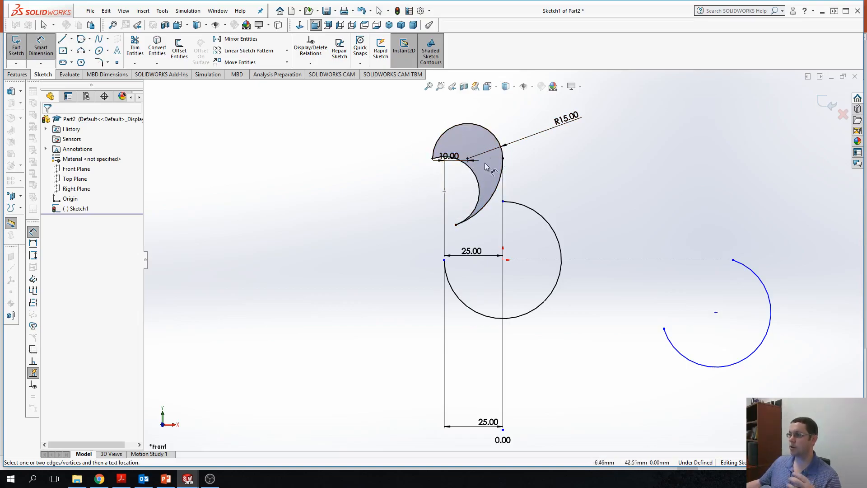
{"action": "left_click", "coordinate": [445, 188]}
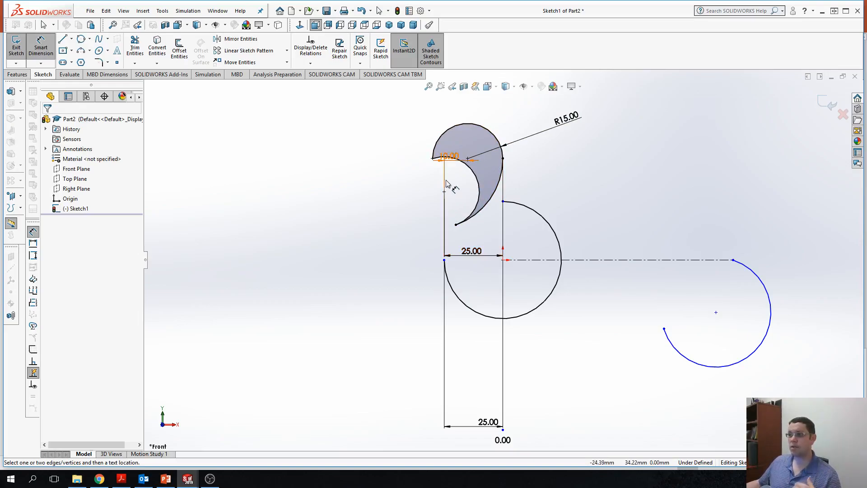
{"action": "left_click", "coordinate": [91, 51]}
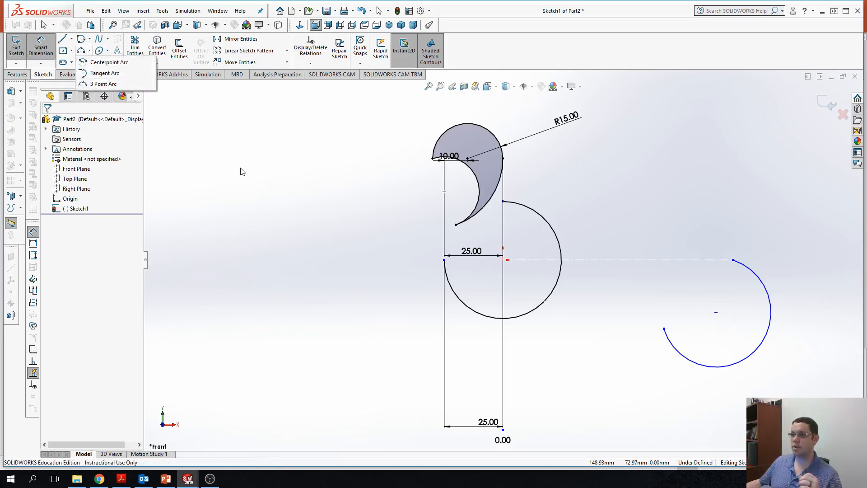
{"action": "left_click", "coordinate": [357, 200]}
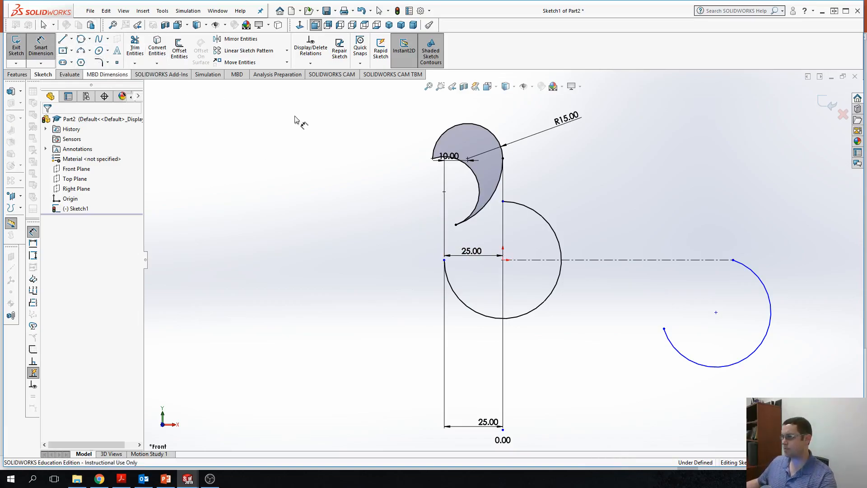
Draw an ellipse level with the origin, touching the 270-degree arc's left endpoint, with radii about 59 mm horizontally and 18 mm vertically
{"action": "left_click", "coordinate": [72, 64]}
{"action": "mouse_move", "coordinate": [100, 52]}
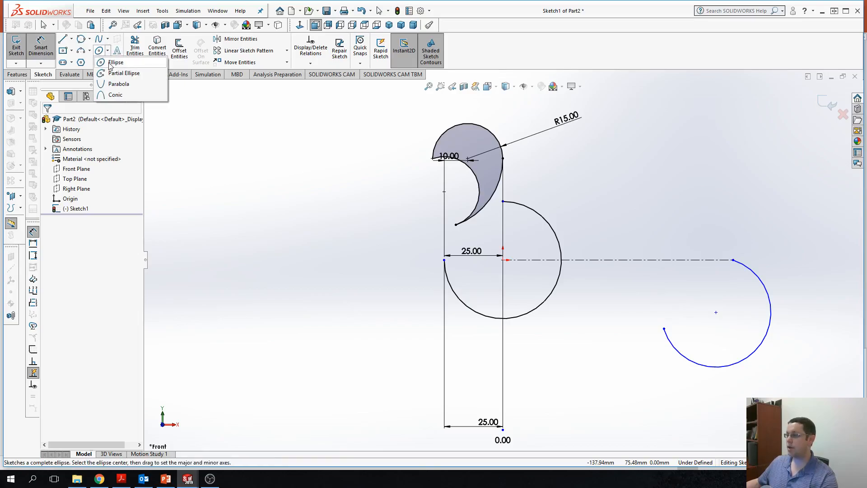
{"action": "left_click", "coordinate": [110, 63]}
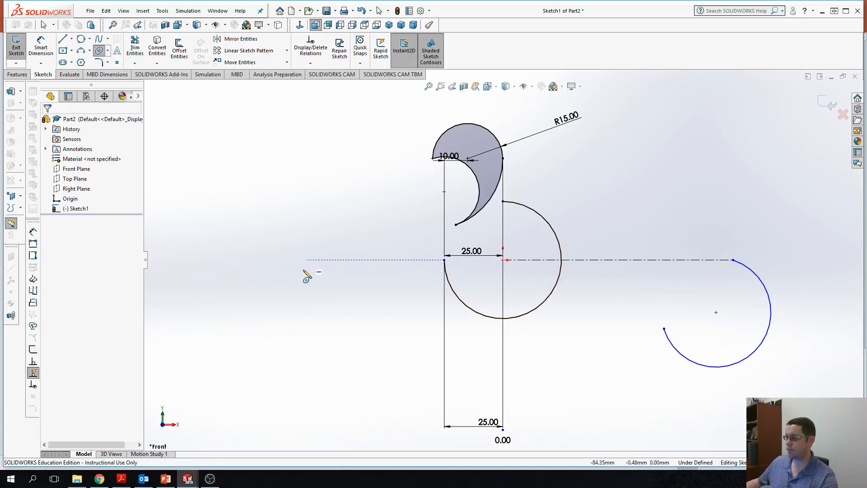
{"action": "left_click", "coordinate": [306, 260]}
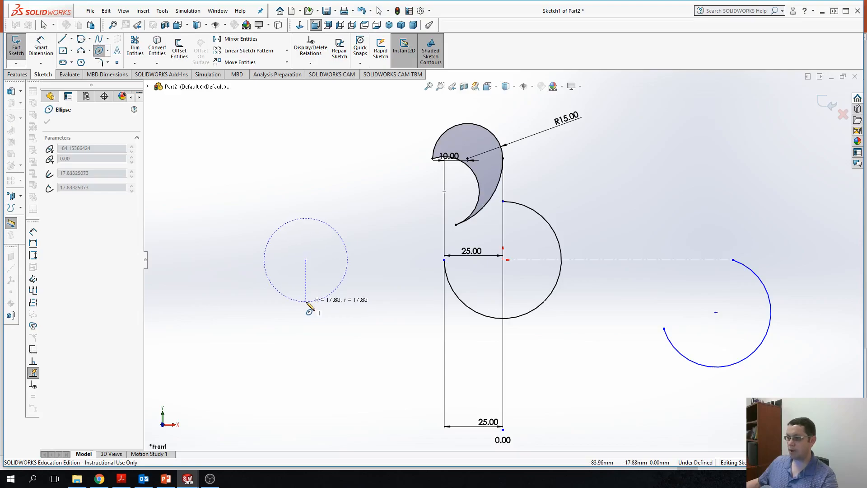
{"action": "left_click", "coordinate": [307, 302]}
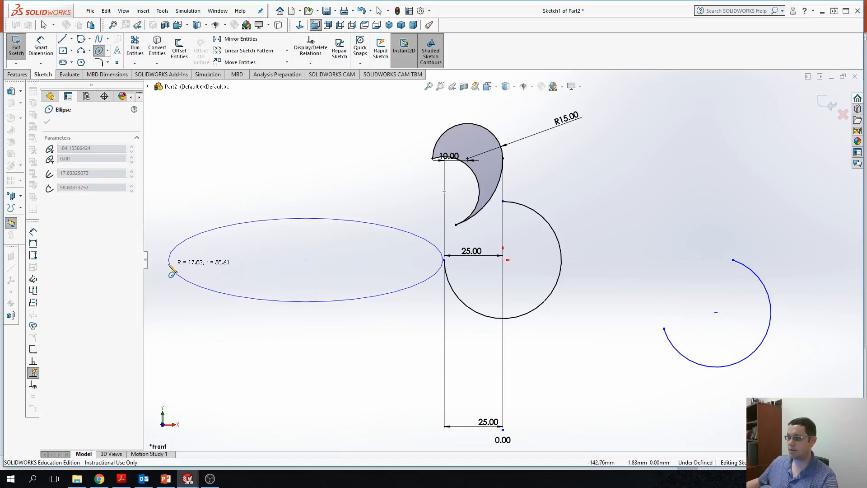
{"action": "left_click", "coordinate": [169, 266]}
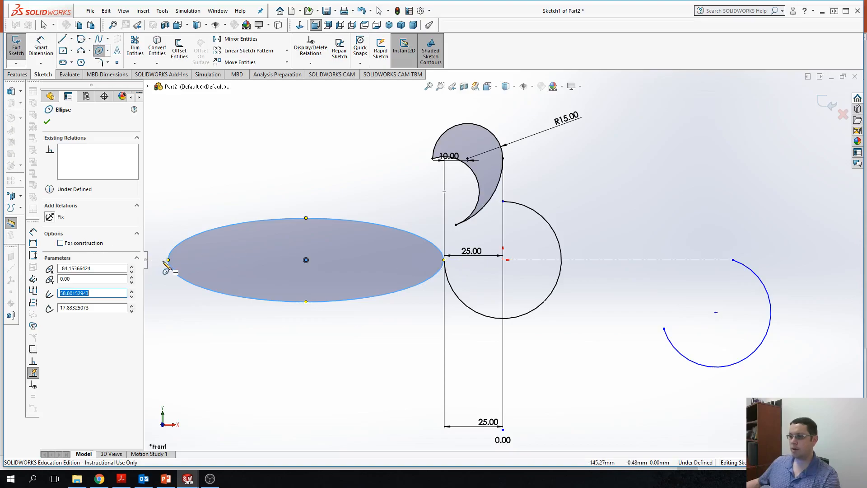
Draw a horizontal line through the ellipse's centre, extending past both ends, and trim away the ellipse's lower half
{"action": "left_click", "coordinate": [62, 38]}
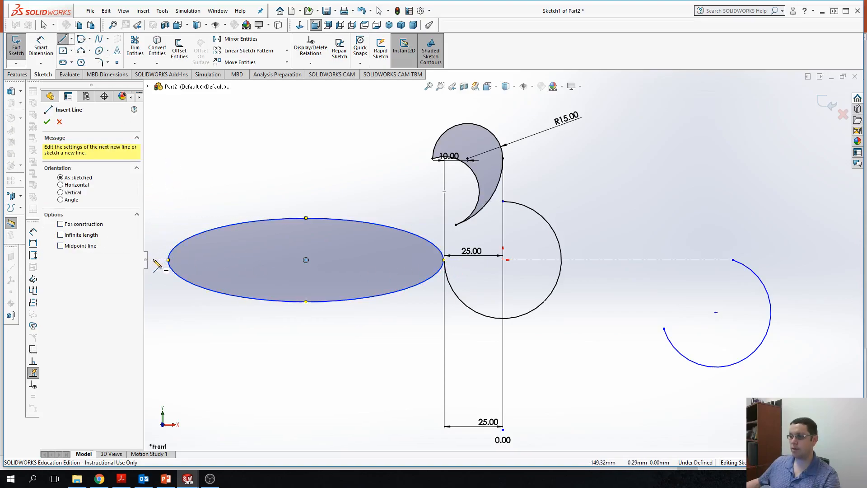
{"action": "left_click", "coordinate": [168, 260]}
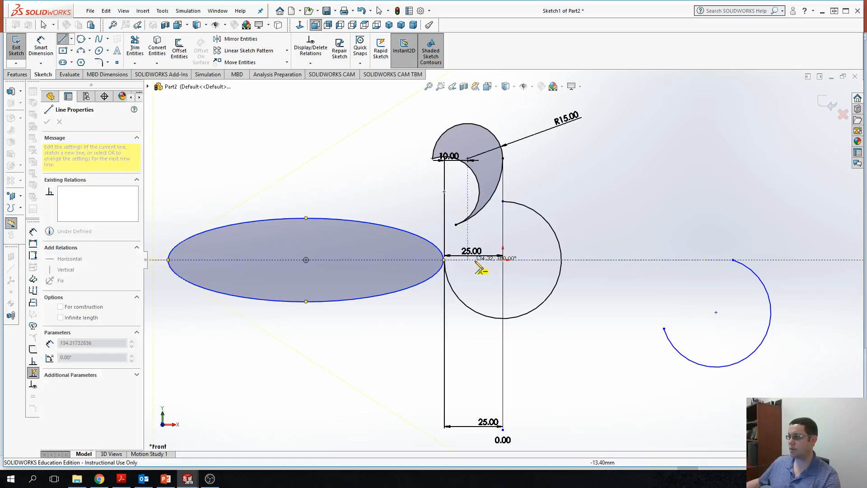
{"action": "left_click", "coordinate": [606, 260]}
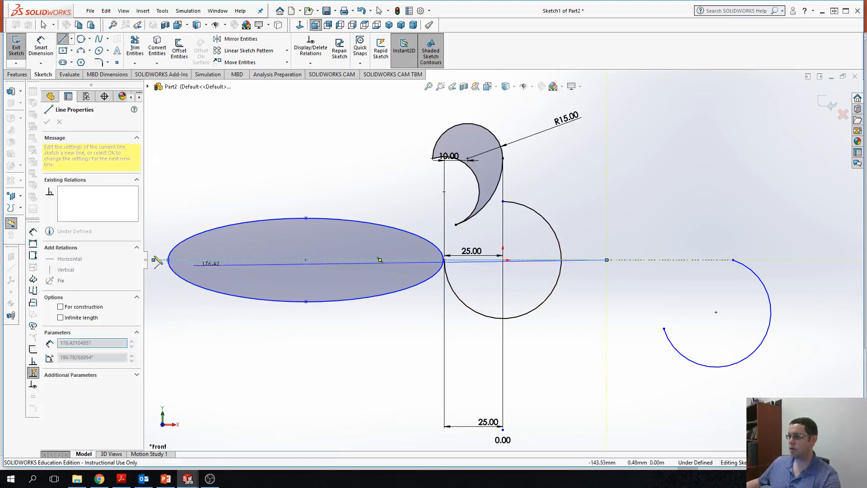
{"action": "key", "text": "Escape"}
{"action": "left_click", "coordinate": [135, 51]}
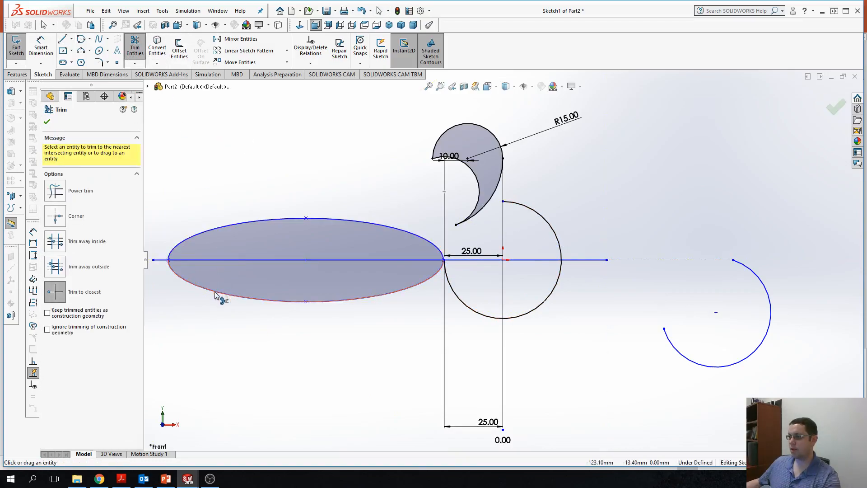
{"action": "left_click", "coordinate": [216, 294]}
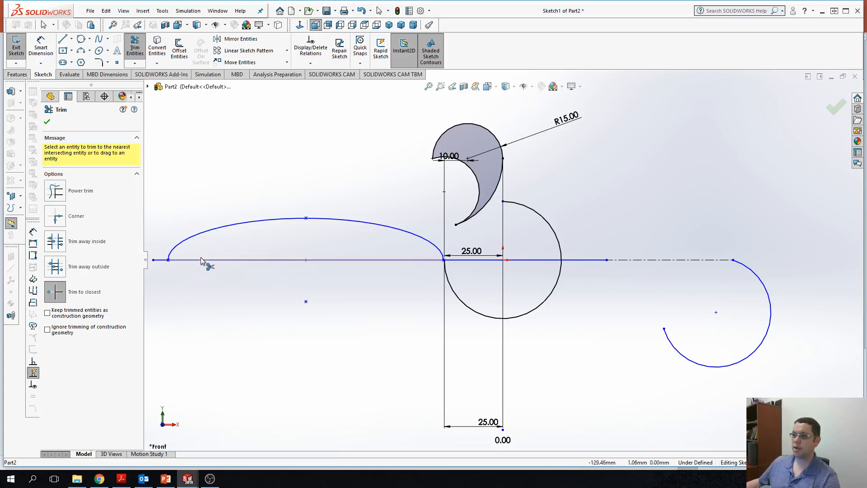
{"action": "left_click", "coordinate": [108, 51]}
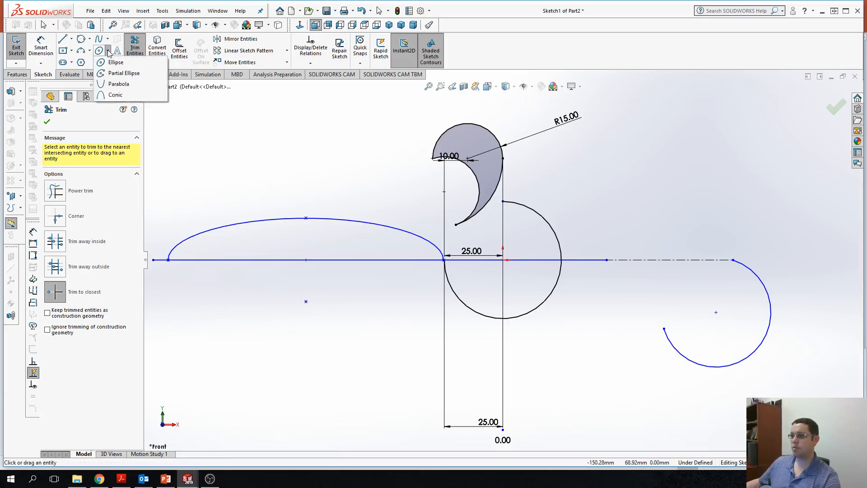
{"action": "left_click", "coordinate": [121, 73]}
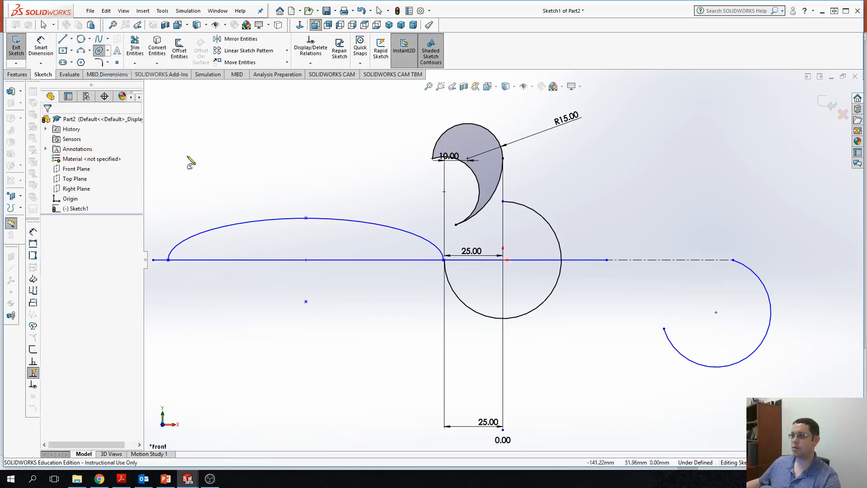
{"action": "left_click", "coordinate": [306, 260]}
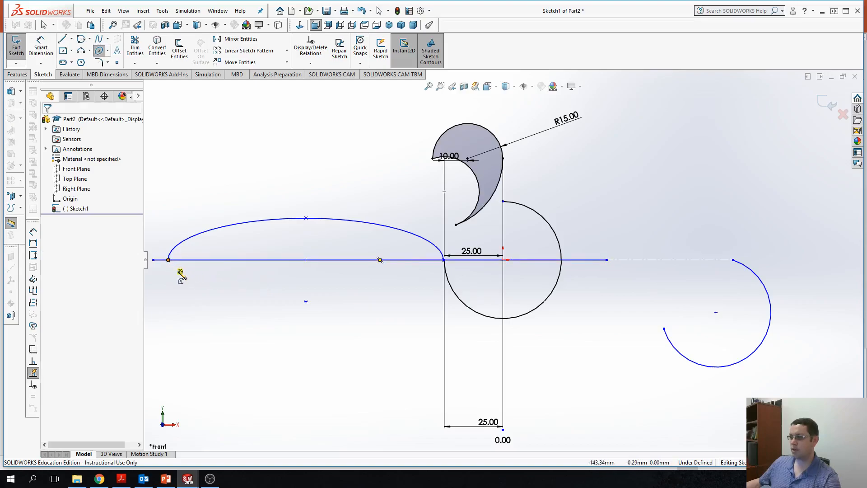
{"action": "left_click", "coordinate": [168, 261]}
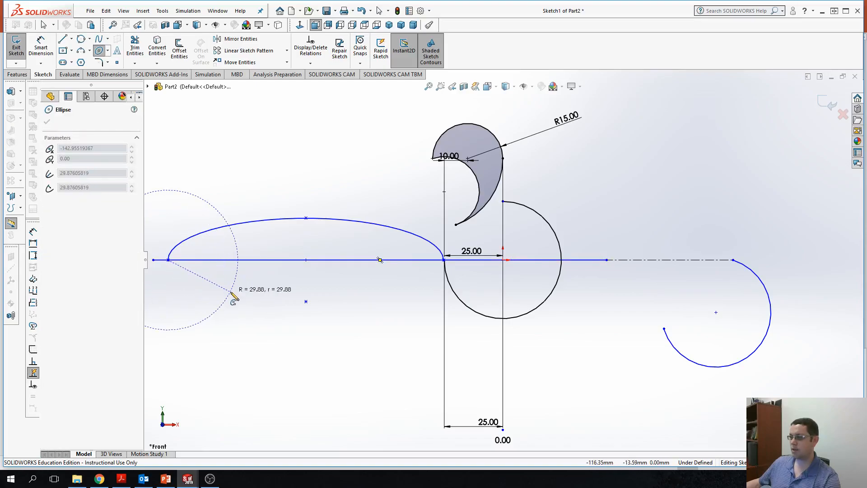
{"action": "left_click", "coordinate": [443, 260]}
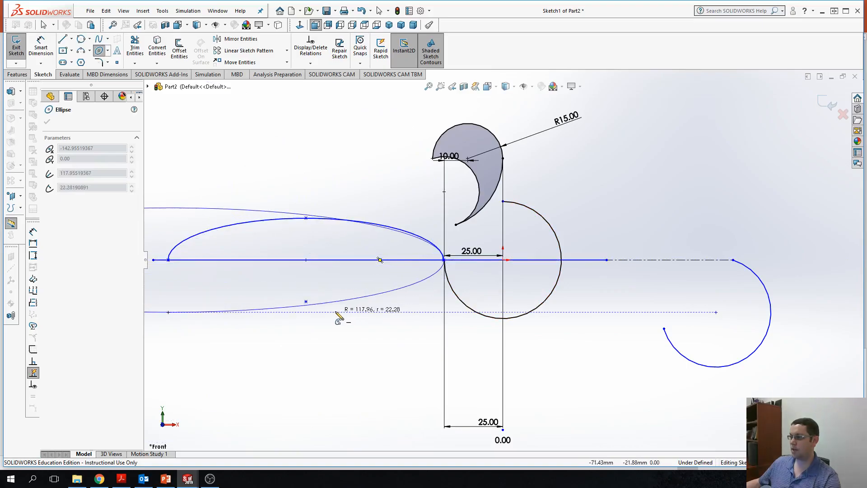
{"action": "left_click", "coordinate": [309, 317]}
{"action": "key", "text": "Escape"}
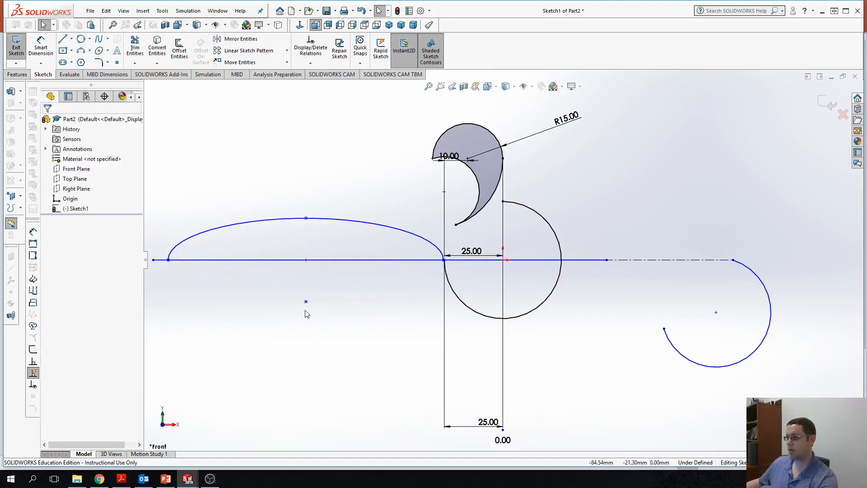
{"action": "left_click", "coordinate": [109, 54]}
{"action": "left_click", "coordinate": [116, 62]}
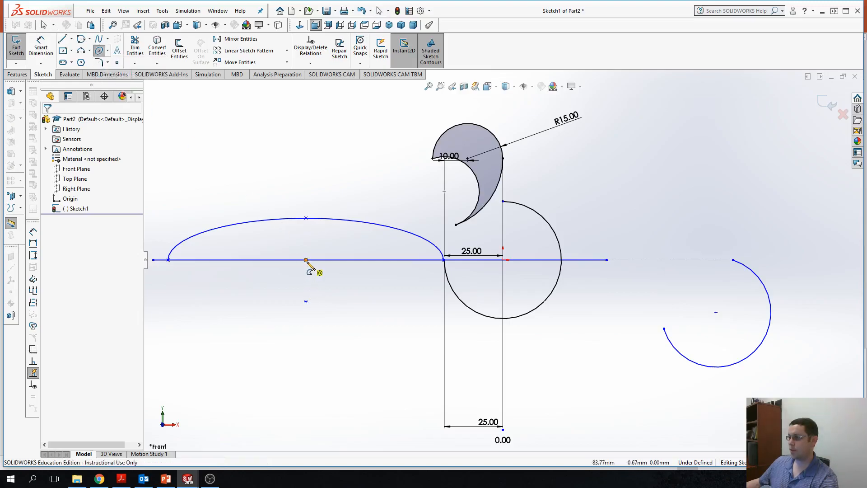
{"action": "left_click", "coordinate": [444, 260]}
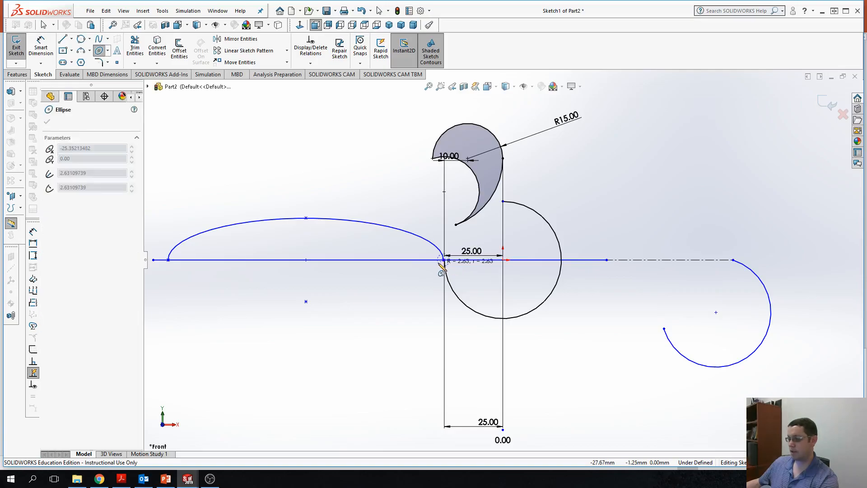
{"action": "key", "text": "Escape"}
Draw a partial ellipse on the half ellipse's centre, radii about 59 and 18 mm, running clockwise from its lowest point to the lower-right side
{"action": "left_click", "coordinate": [108, 50]}
{"action": "left_click", "coordinate": [115, 62]}
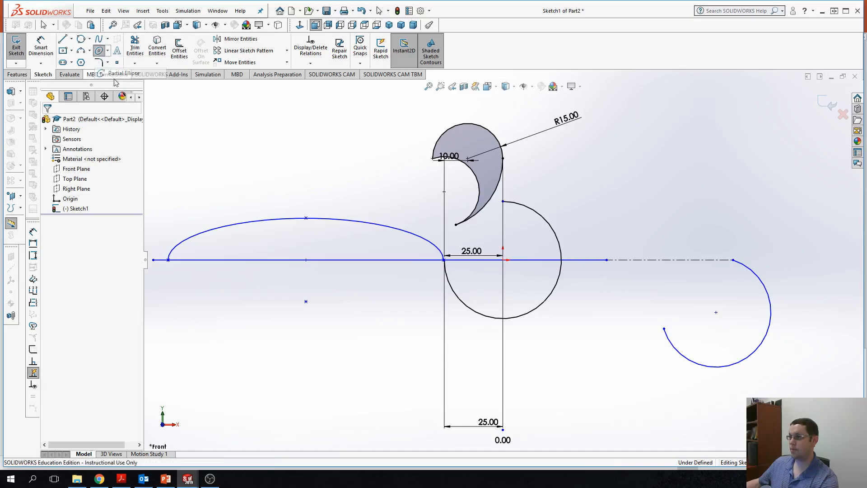
{"action": "left_click", "coordinate": [305, 260]}
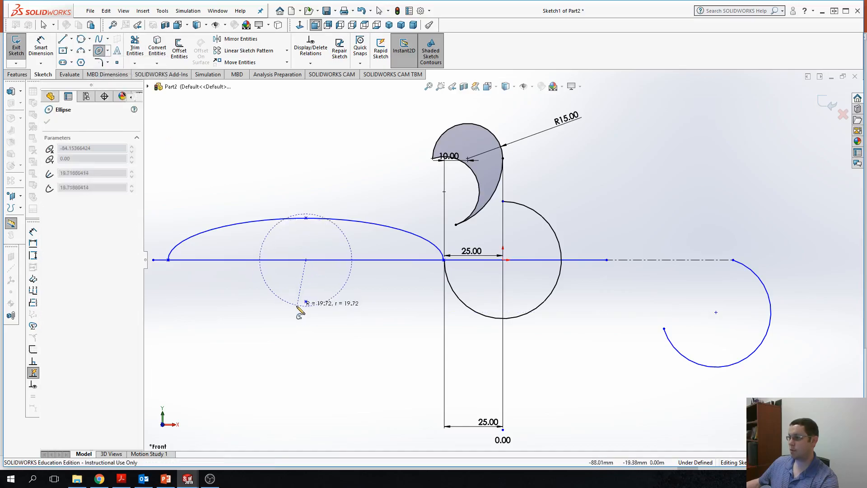
{"action": "left_click", "coordinate": [168, 260]}
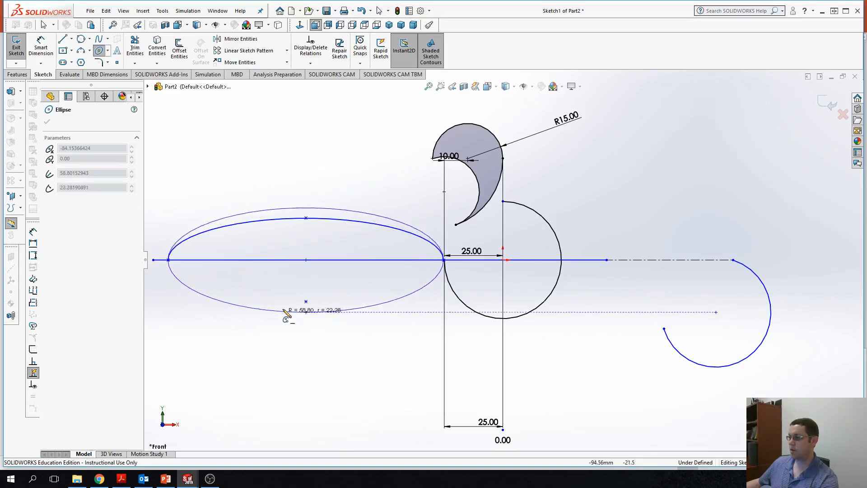
{"action": "left_click", "coordinate": [306, 302]}
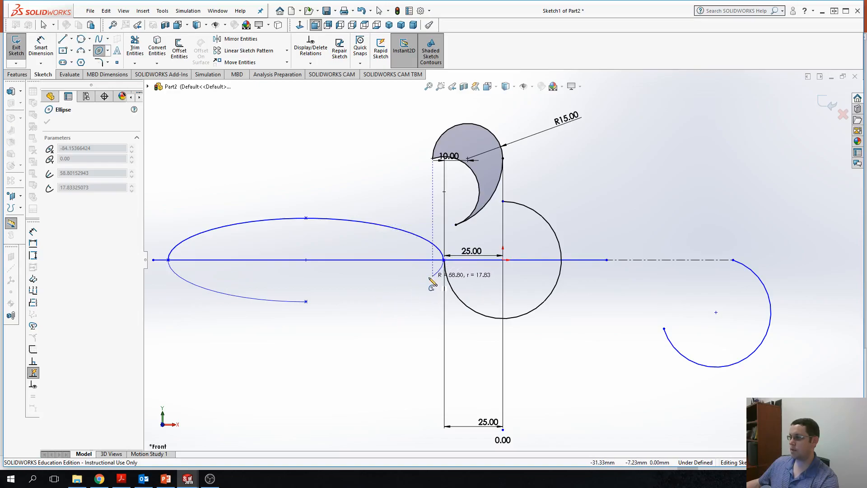
{"action": "left_click", "coordinate": [421, 282]}
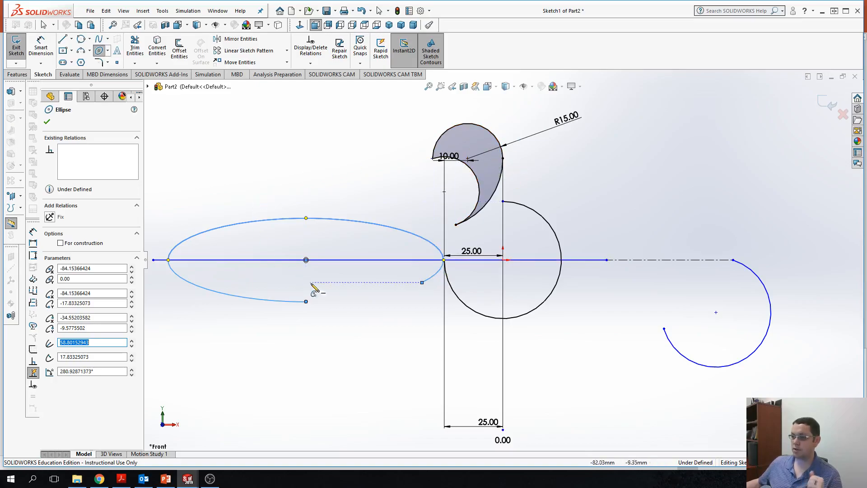
{"action": "left_click", "coordinate": [108, 51]}
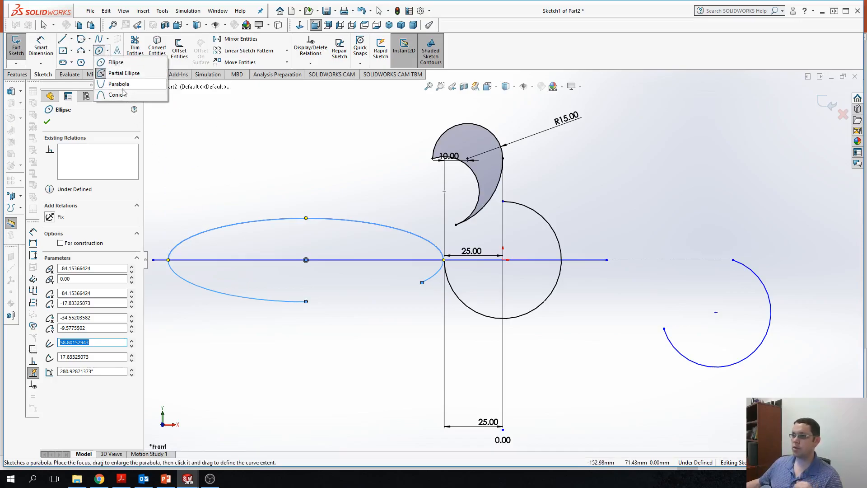
{"action": "left_click", "coordinate": [271, 335]}
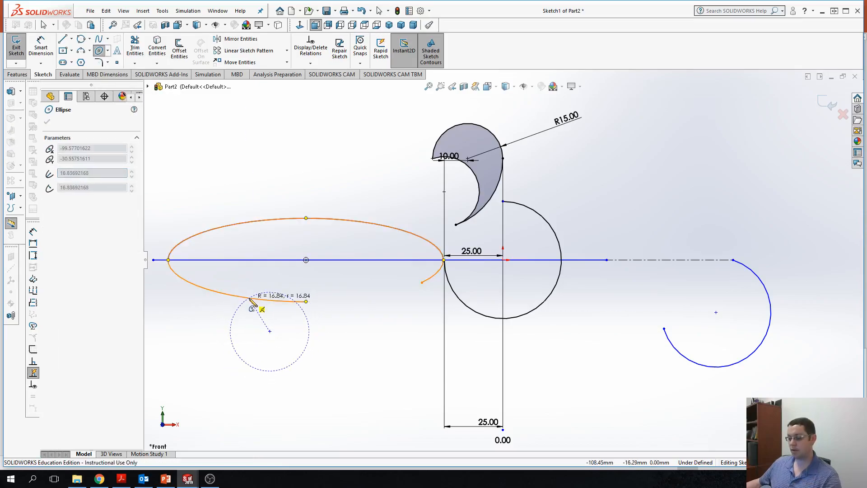
{"action": "key", "text": "Escape"}
{"action": "key", "text": "Escape"}
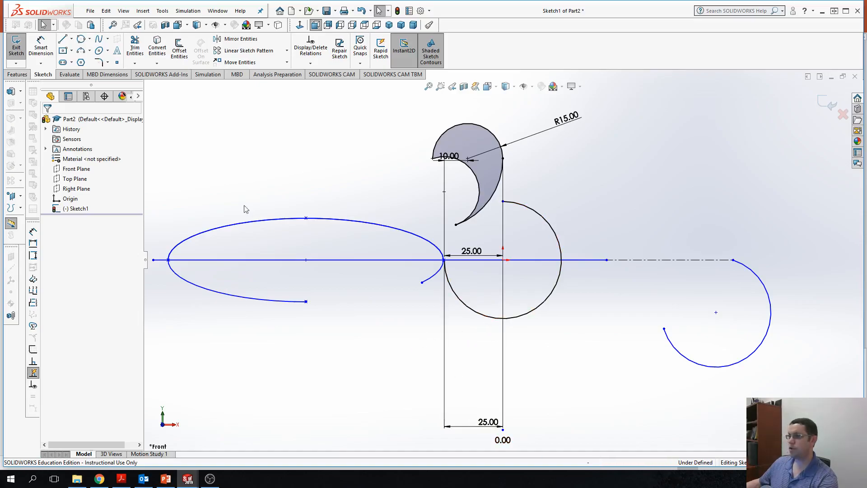
Draw a horizontal straight slot below the ellipse, aligned with its ends, about 118 mm between centres and 18 mm wide
{"action": "left_click", "coordinate": [73, 63]}
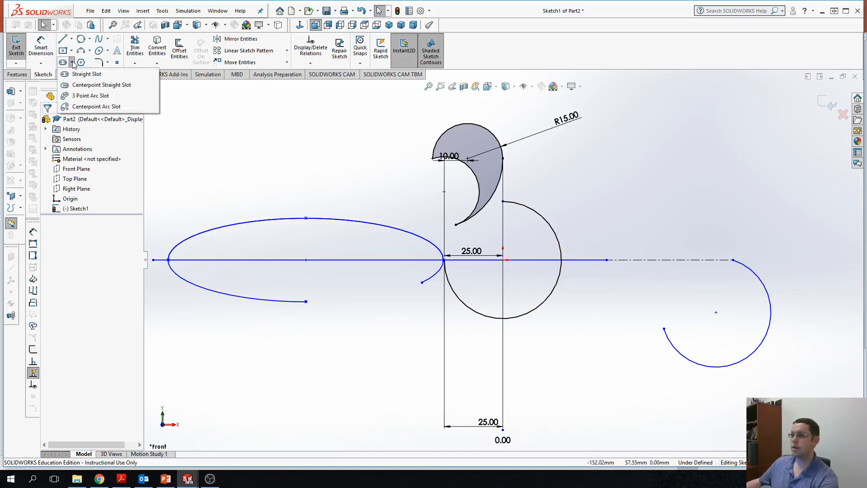
{"action": "left_click", "coordinate": [74, 62]}
{"action": "left_click", "coordinate": [74, 62]}
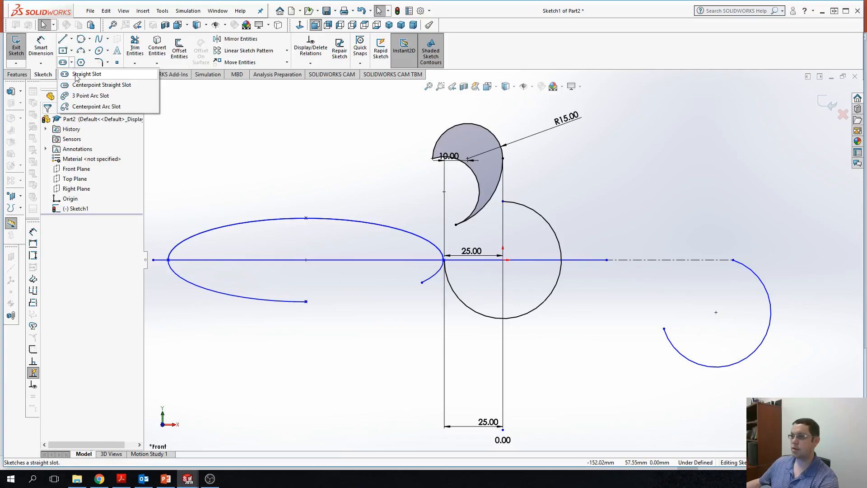
{"action": "left_click", "coordinate": [86, 74]}
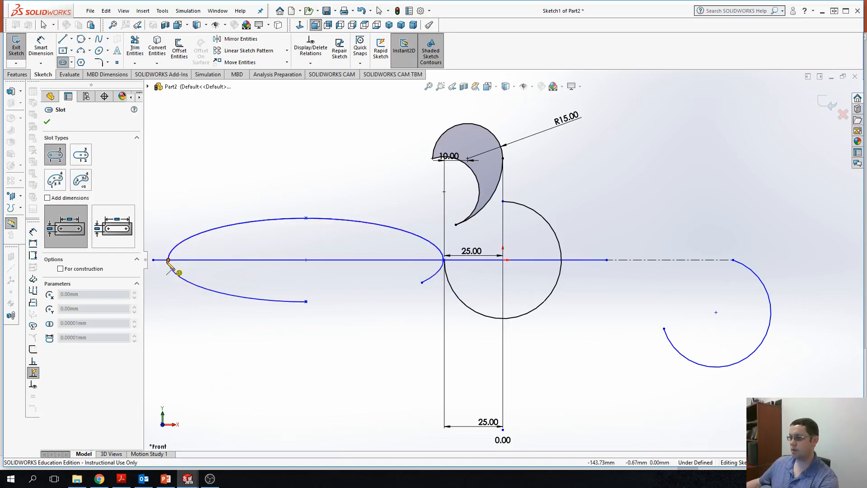
{"action": "left_click", "coordinate": [168, 357]}
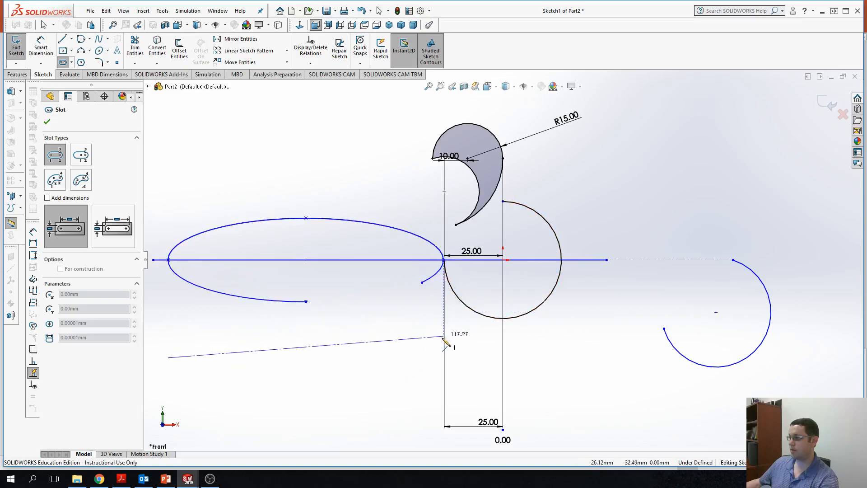
{"action": "left_click", "coordinate": [444, 358]}
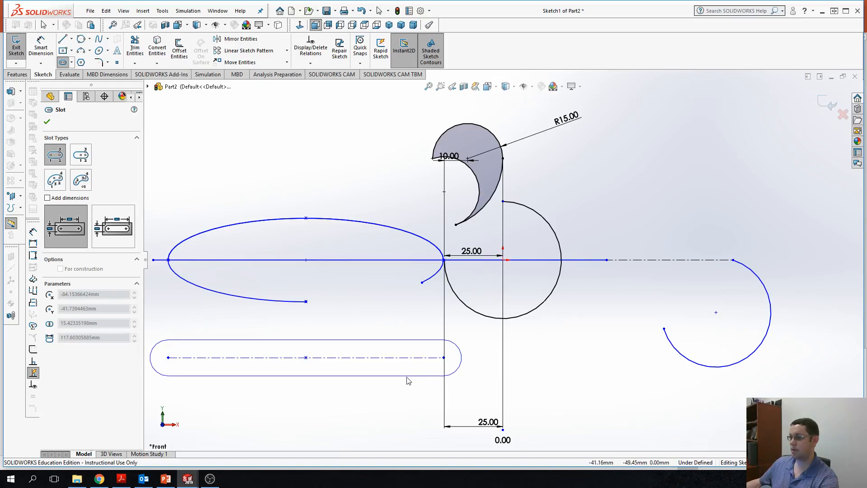
{"action": "left_click", "coordinate": [401, 384]}
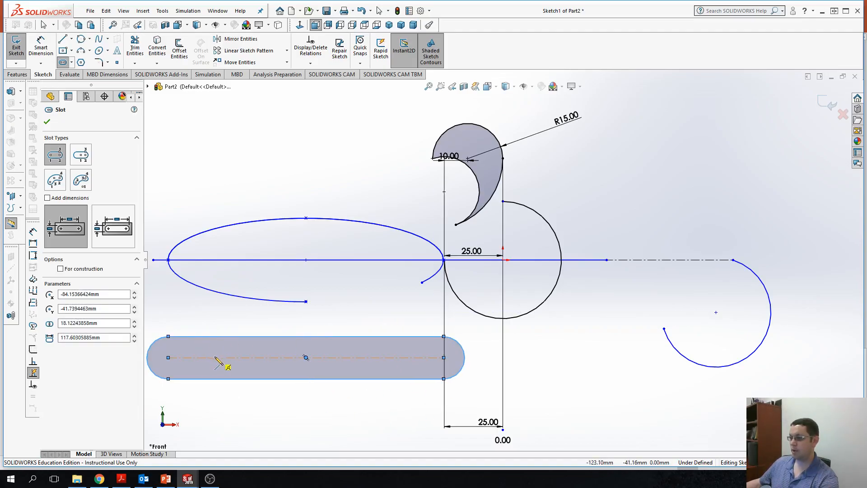
Draw a horizontal centerpoint straight slot from the first slot's midpoint, about 79 mm between centres and 8.5 mm wide
{"action": "left_click", "coordinate": [80, 156]}
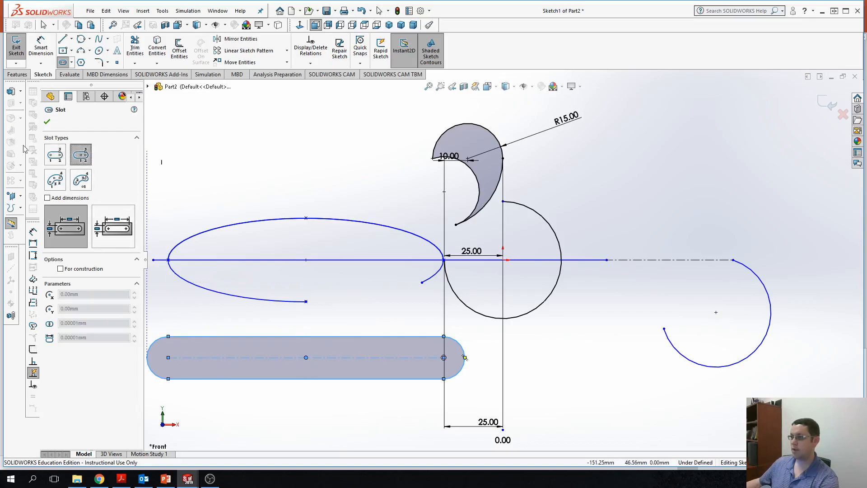
{"action": "left_click", "coordinate": [306, 357]}
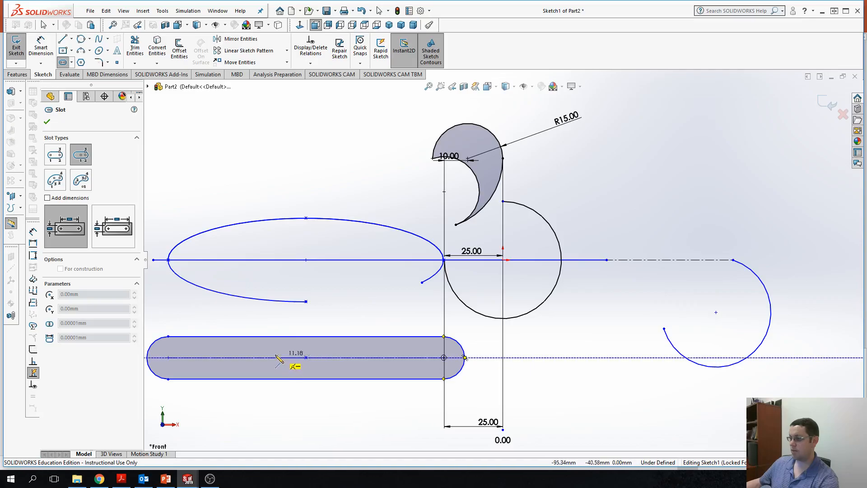
{"action": "left_click", "coordinate": [214, 357]}
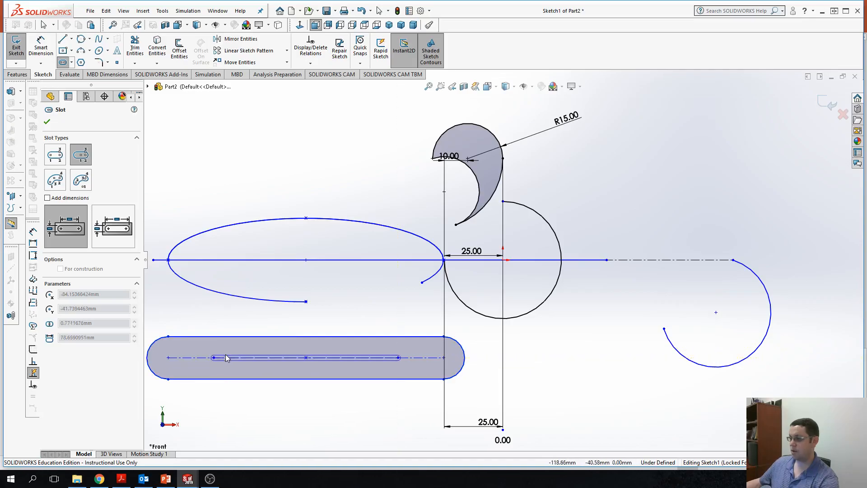
{"action": "left_click", "coordinate": [227, 348]}
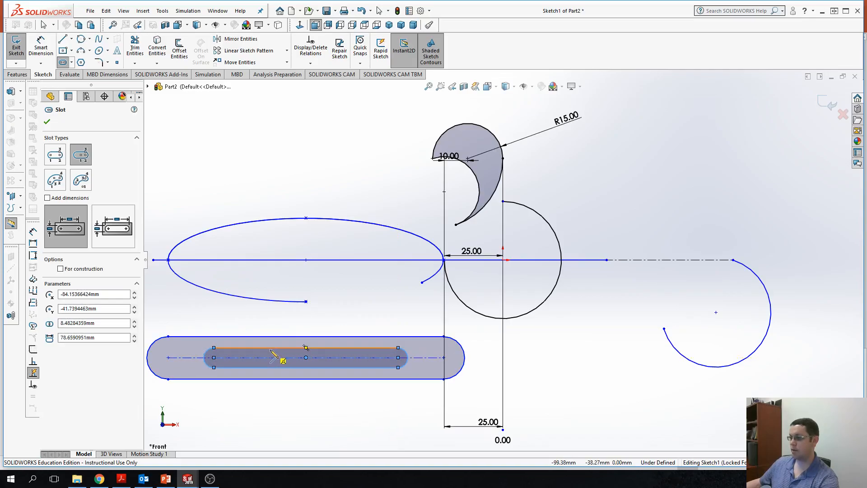
Draw a vertical centerpoint straight slot on the same midpoint, about 5 mm between centres and 30 mm wide
{"action": "left_click", "coordinate": [306, 358]}
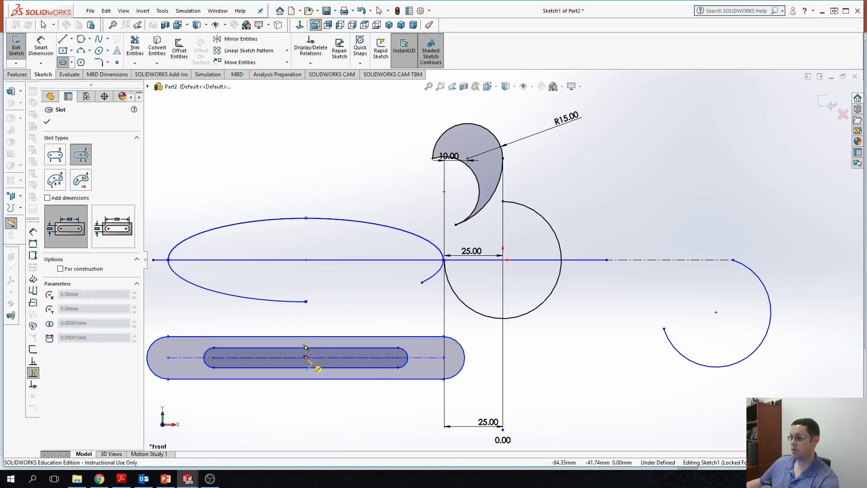
{"action": "left_click", "coordinate": [306, 364]}
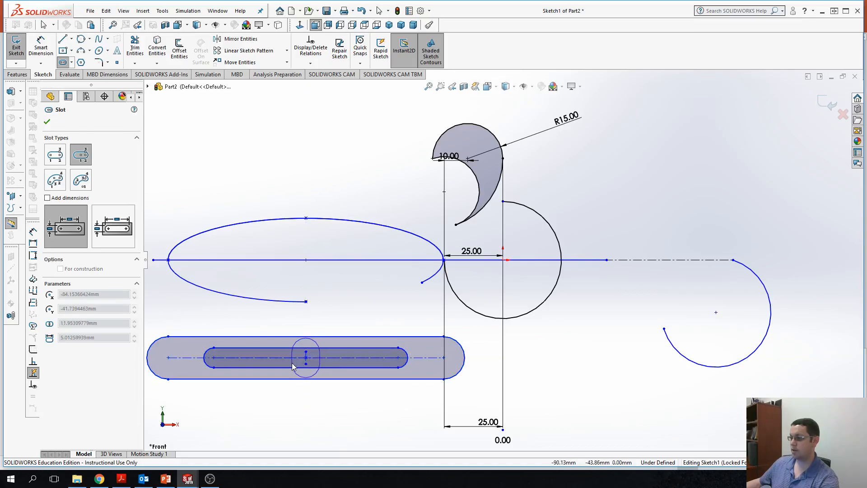
{"action": "left_click", "coordinate": [271, 357]}
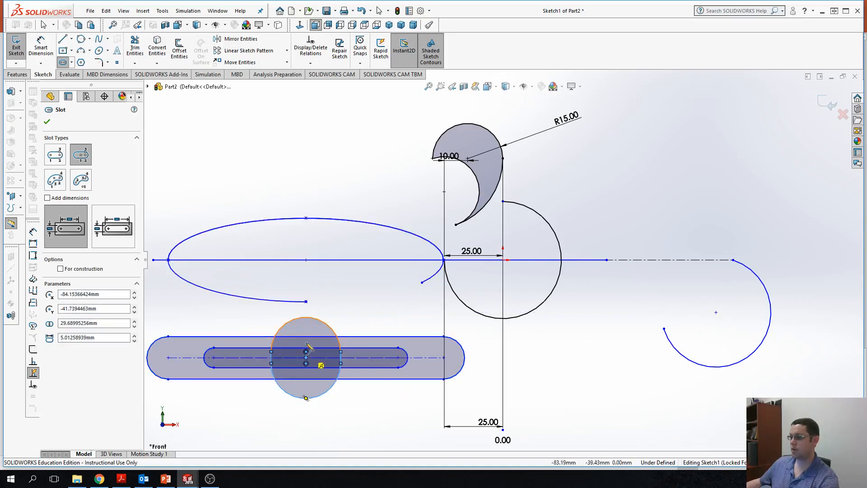
Draw a 3 point arc slot bowing downward above the ellipse, with about 28 mm radius, 122 degrees sweep and 9 mm width
{"action": "left_click", "coordinate": [54, 182]}
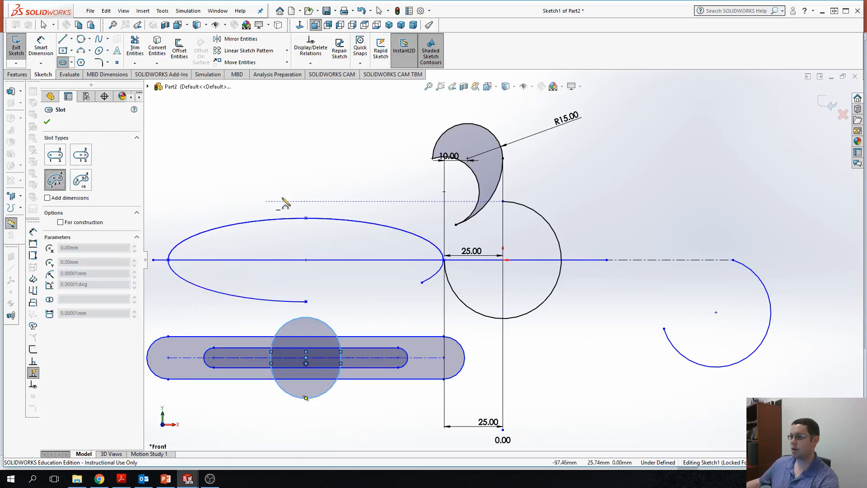
{"action": "left_click", "coordinate": [289, 139]}
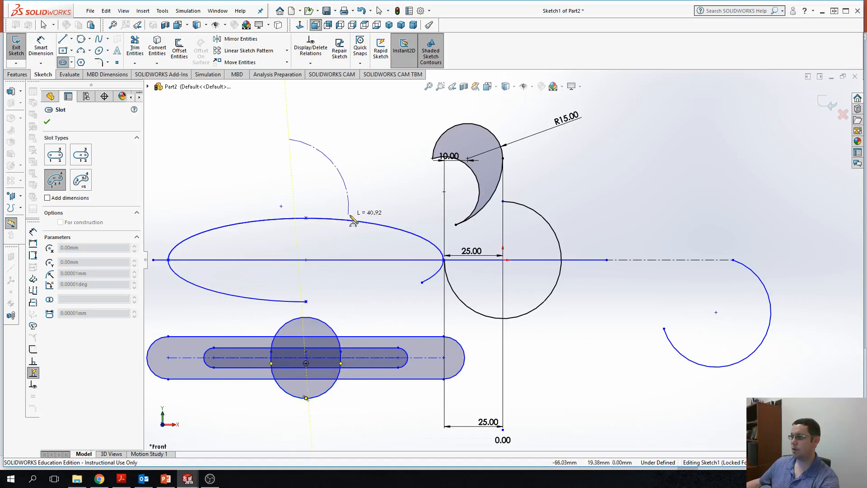
{"action": "left_click", "coordinate": [387, 202]}
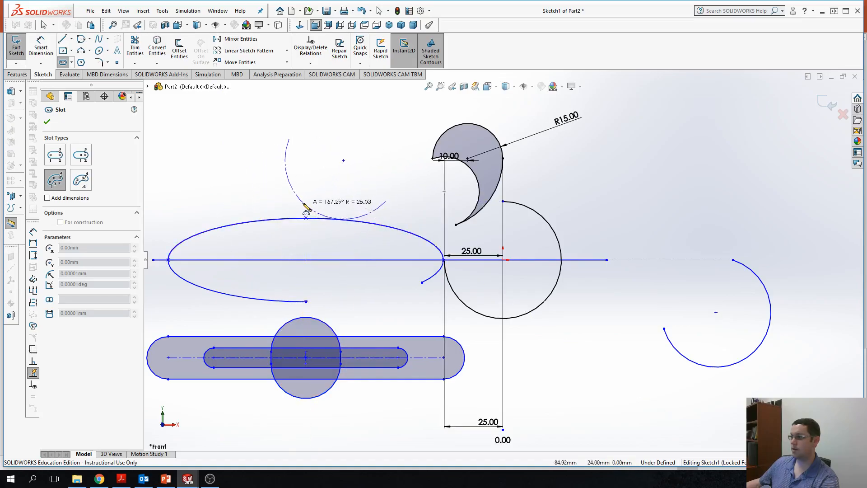
{"action": "left_click", "coordinate": [300, 178]}
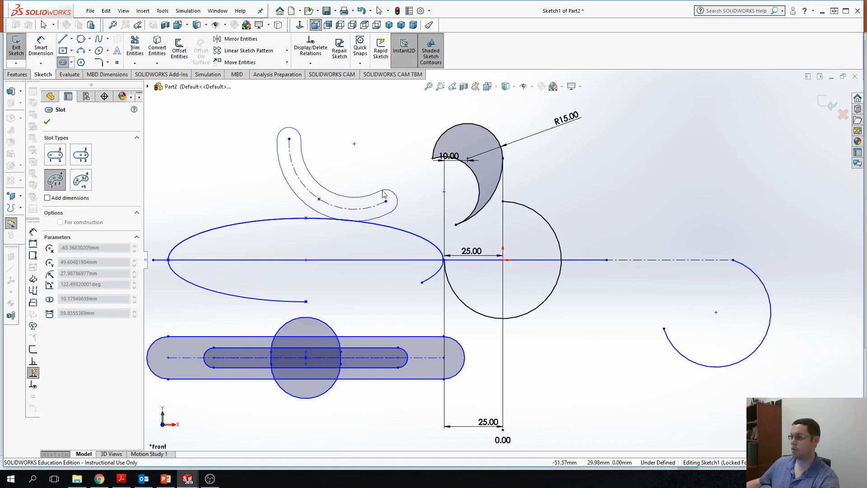
{"action": "left_click", "coordinate": [384, 199]}
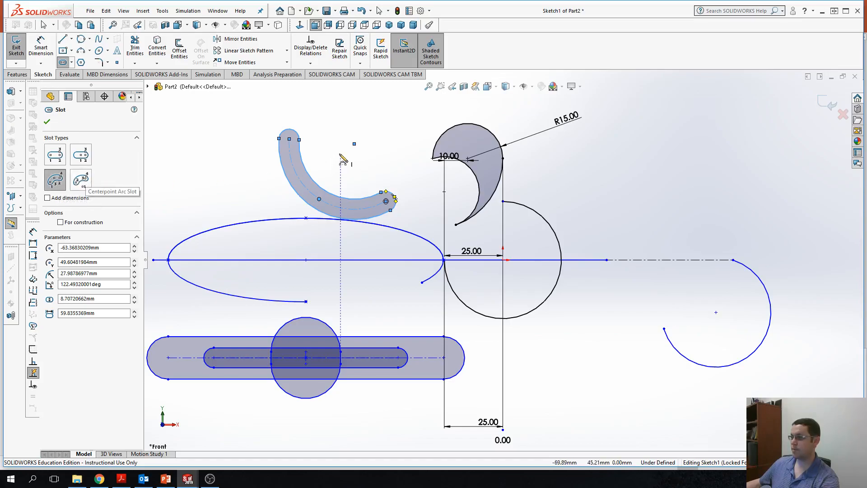
Draw a 180-degree centerpoint arc slot over the ellipse, from its left end to its right end, about 59 mm radius and 21 mm wide
{"action": "left_click", "coordinate": [79, 183]}
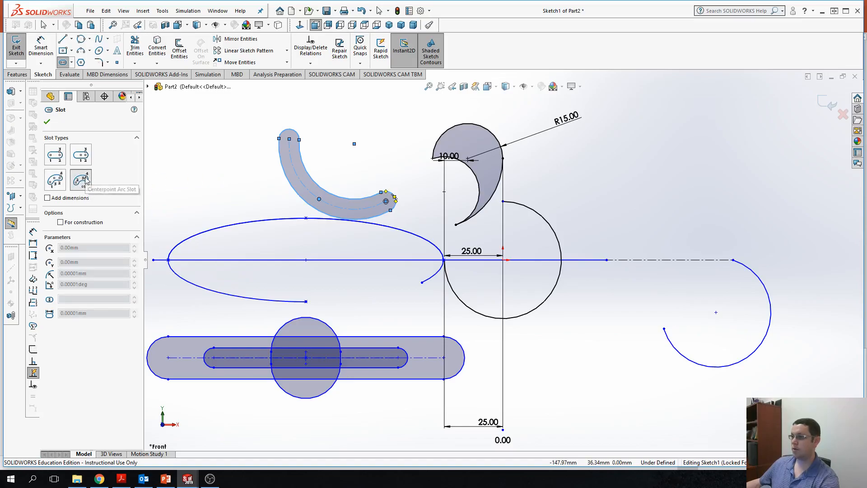
{"action": "left_click", "coordinate": [83, 186]}
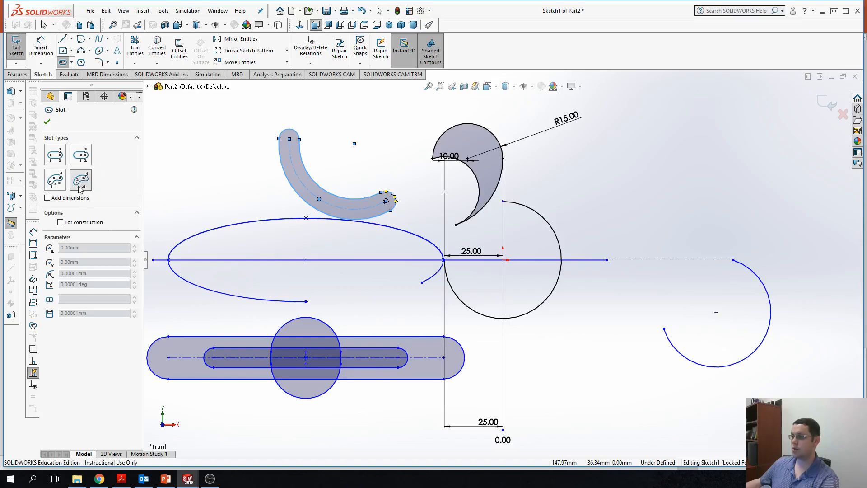
{"action": "left_click", "coordinate": [307, 260]}
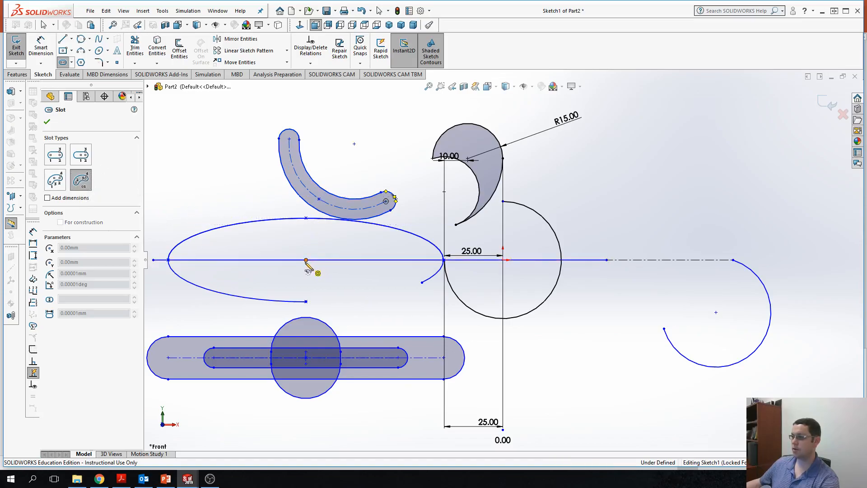
{"action": "left_click", "coordinate": [169, 261]}
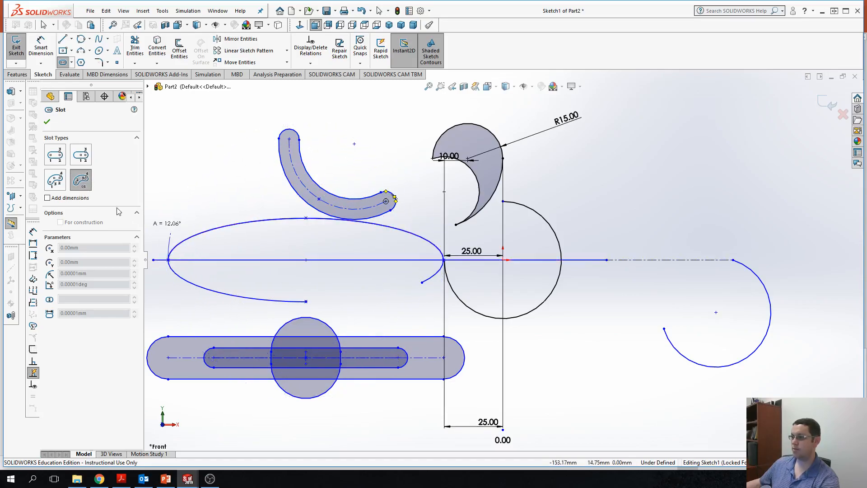
{"action": "left_click", "coordinate": [445, 261]}
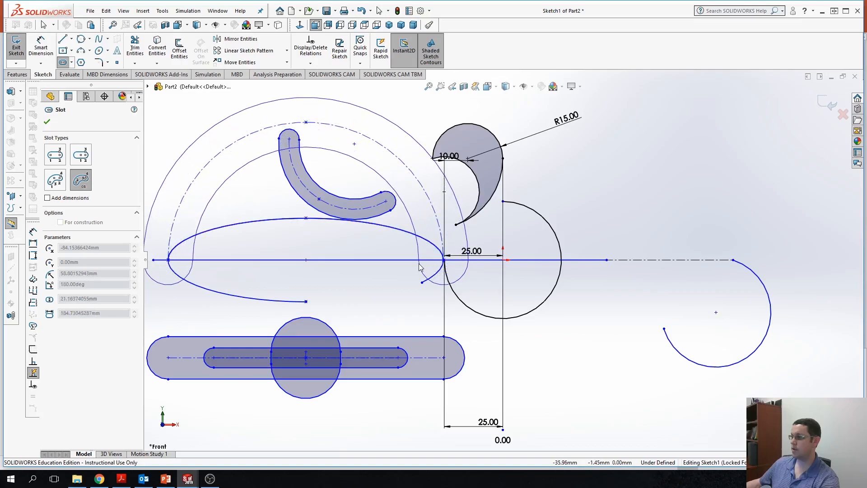
{"action": "left_click", "coordinate": [419, 267]}
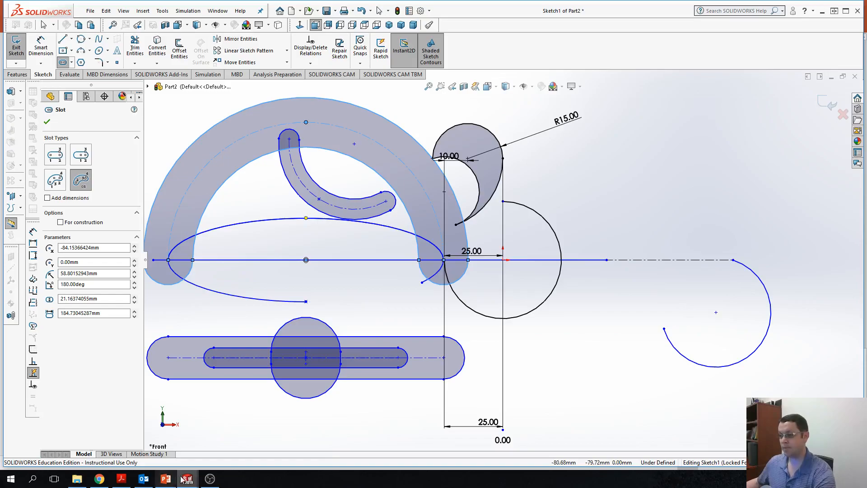
{"action": "mouse_move", "coordinate": [188, 481]}
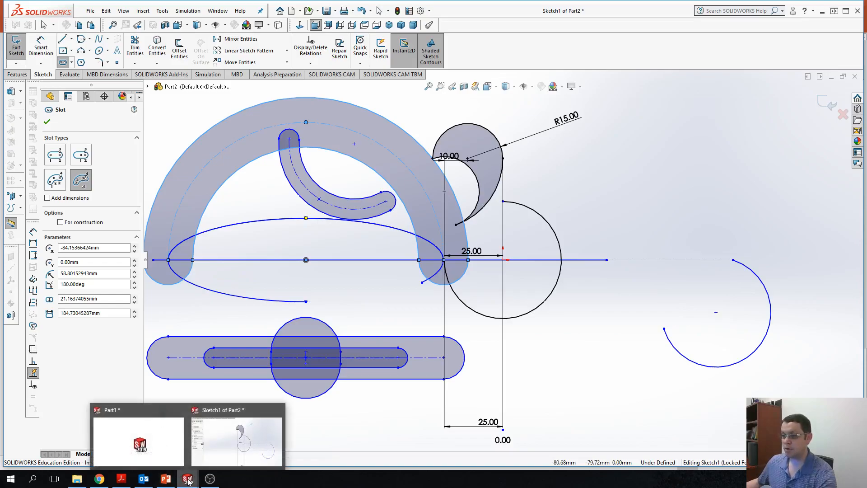